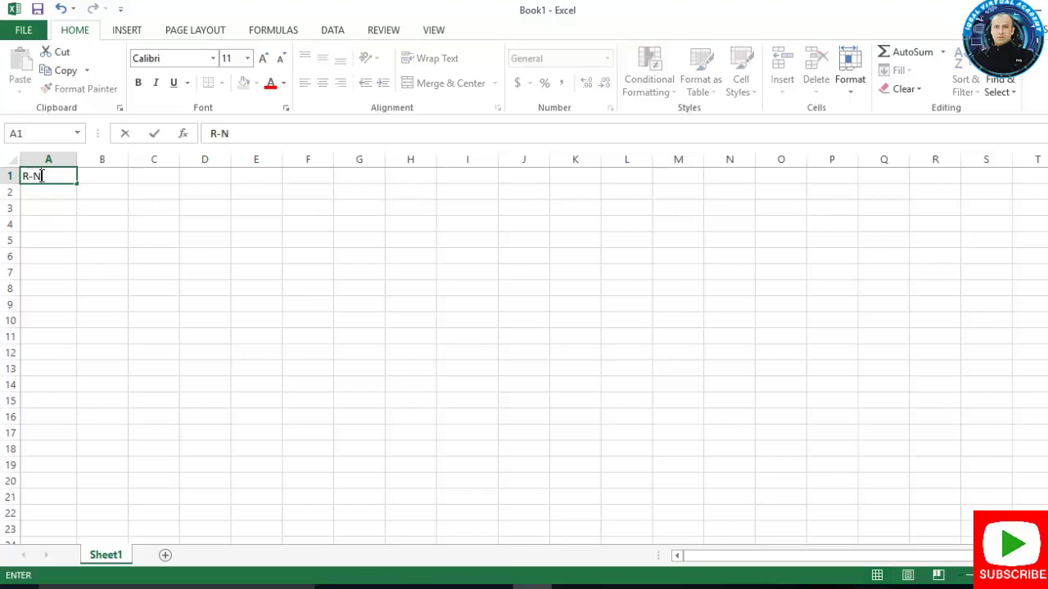
Enter the column headings R-Number, Name and Word in cells A1 to C1
{"action": "type", "text": "-Number"}
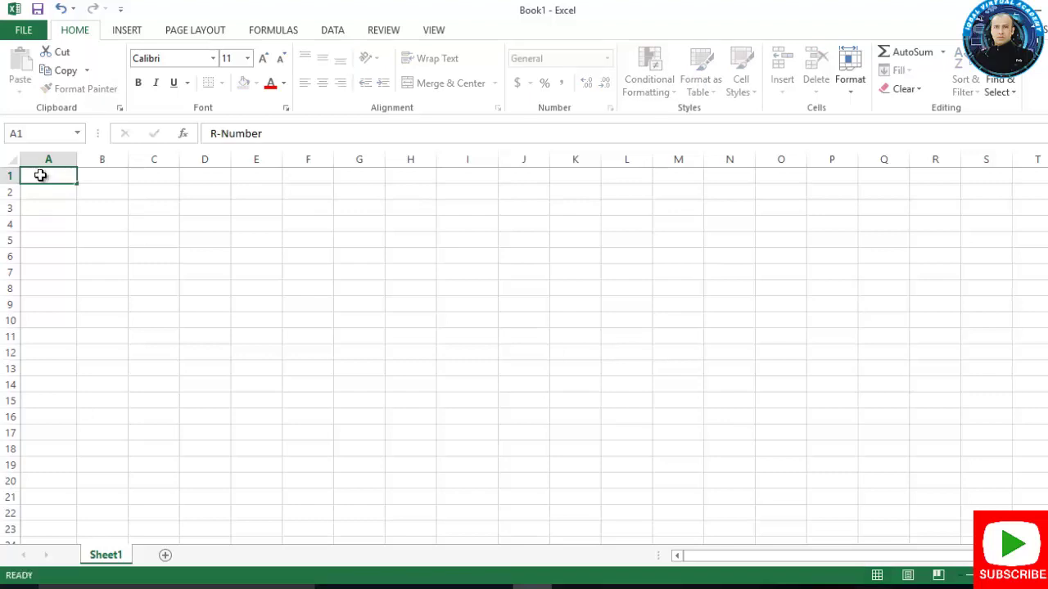
{"action": "key", "text": "Tab"}
{"action": "type", "text": "Na"}
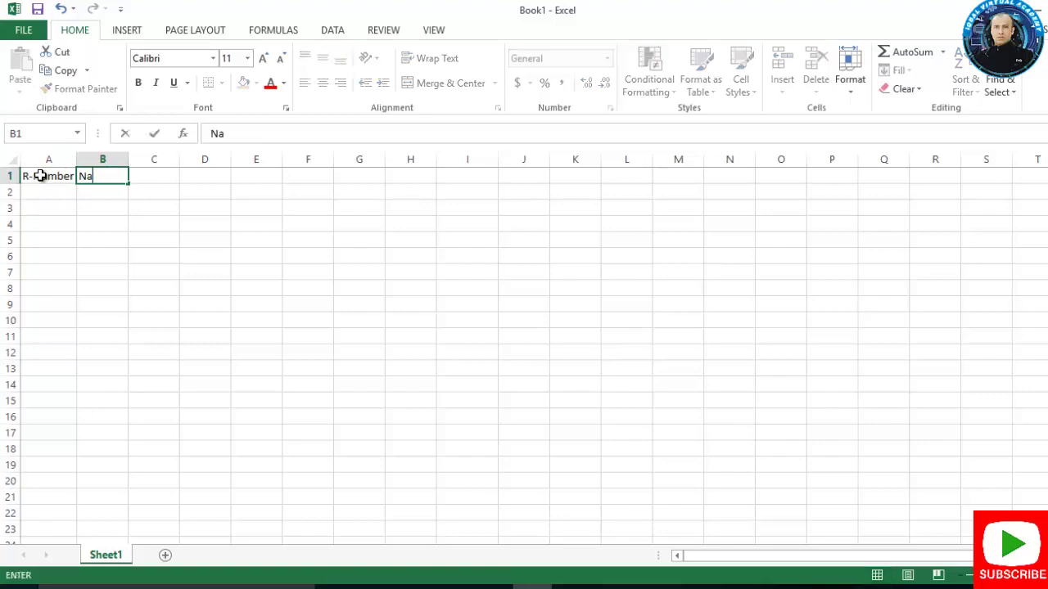
{"action": "key", "text": "Tab"}
{"action": "type", "text": "W"}
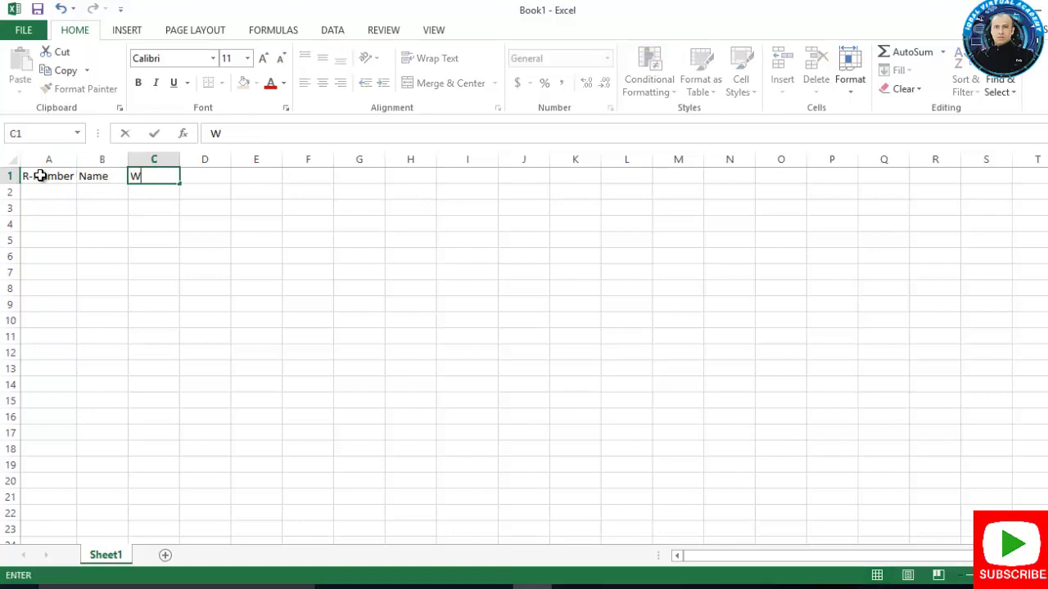
{"action": "type", "text": "ord"}
{"action": "key", "text": "Tab"}
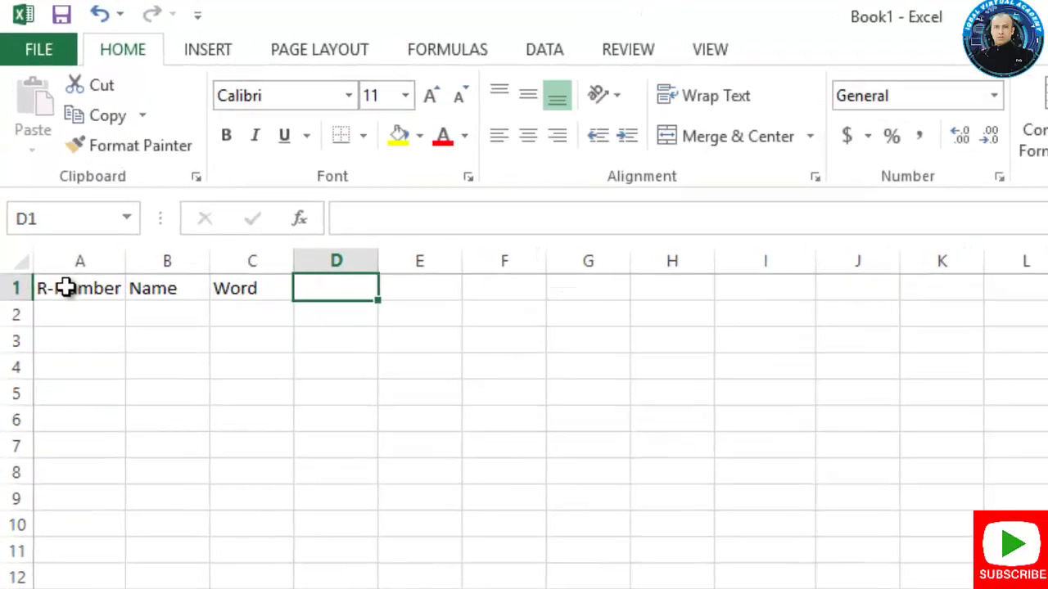
Add the column headings Excel, Access, Adobe and Inpage in cells D1 to G1
{"action": "type", "text": "Excel"}
{"action": "key", "text": "Tab"}
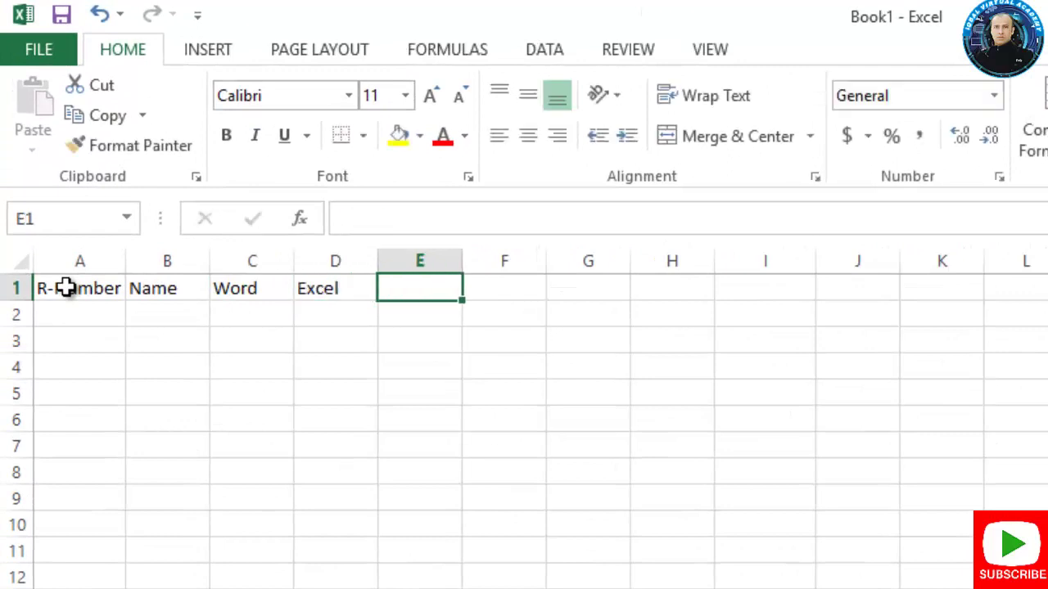
{"action": "type", "text": "Acces"}
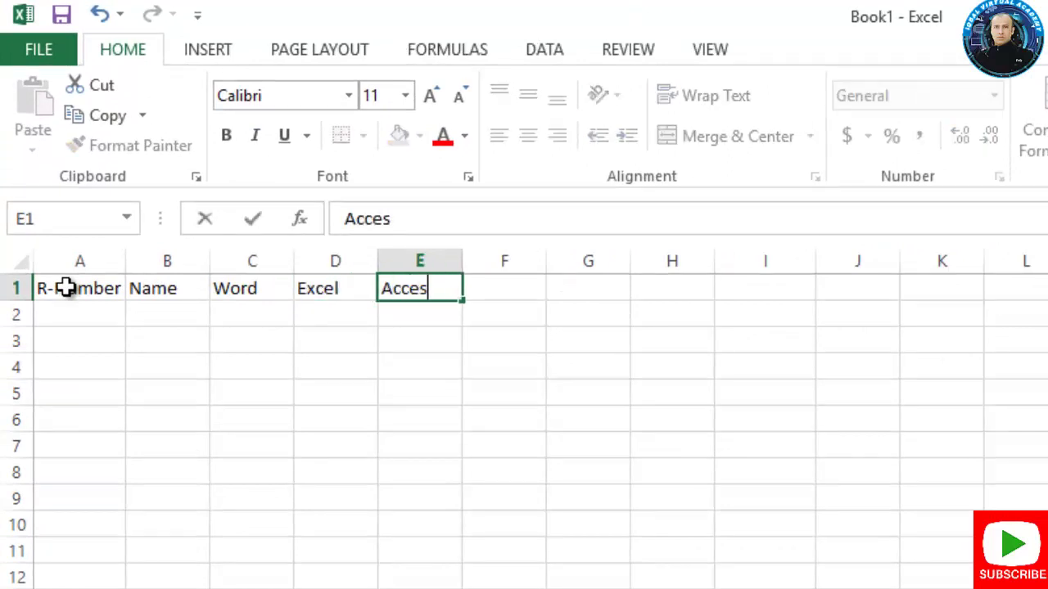
{"action": "type", "text": "s"}
{"action": "key", "text": "Tab"}
{"action": "type", "text": "Adob"}
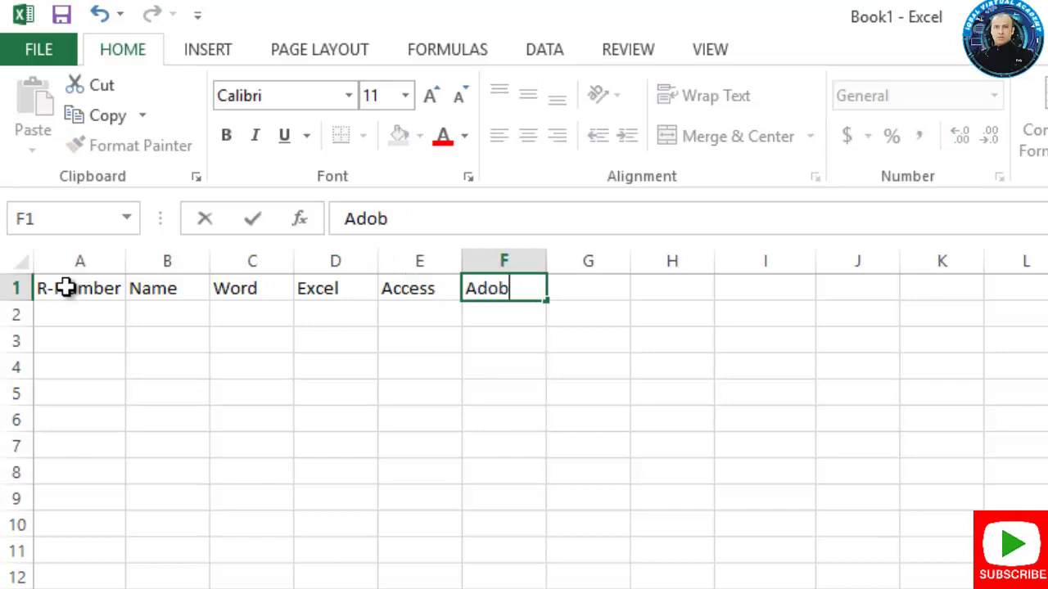
{"action": "type", "text": "e"}
{"action": "key", "text": "Tab"}
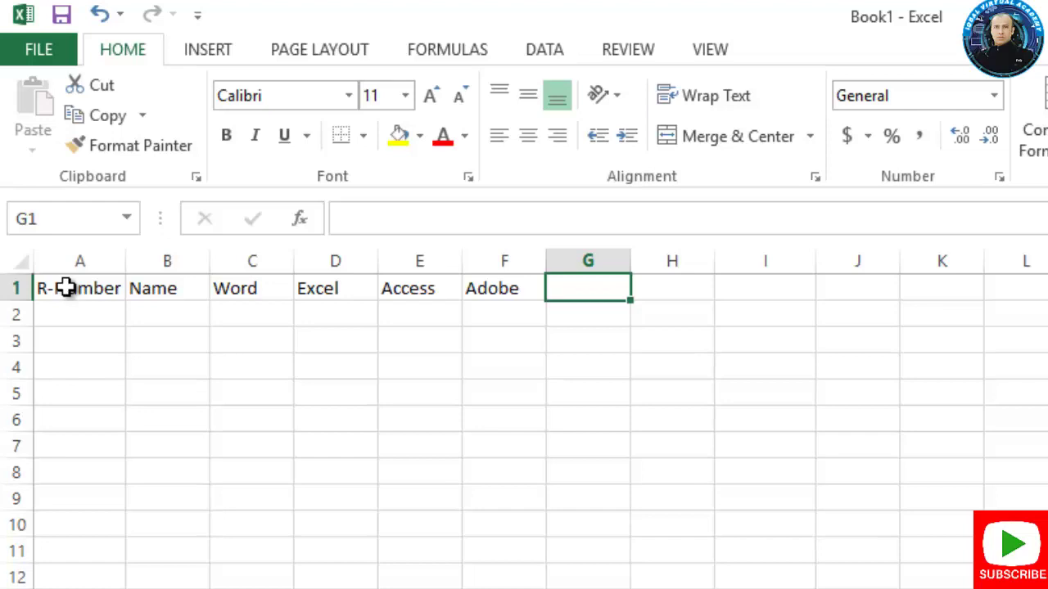
{"action": "type", "text": "Inpage"}
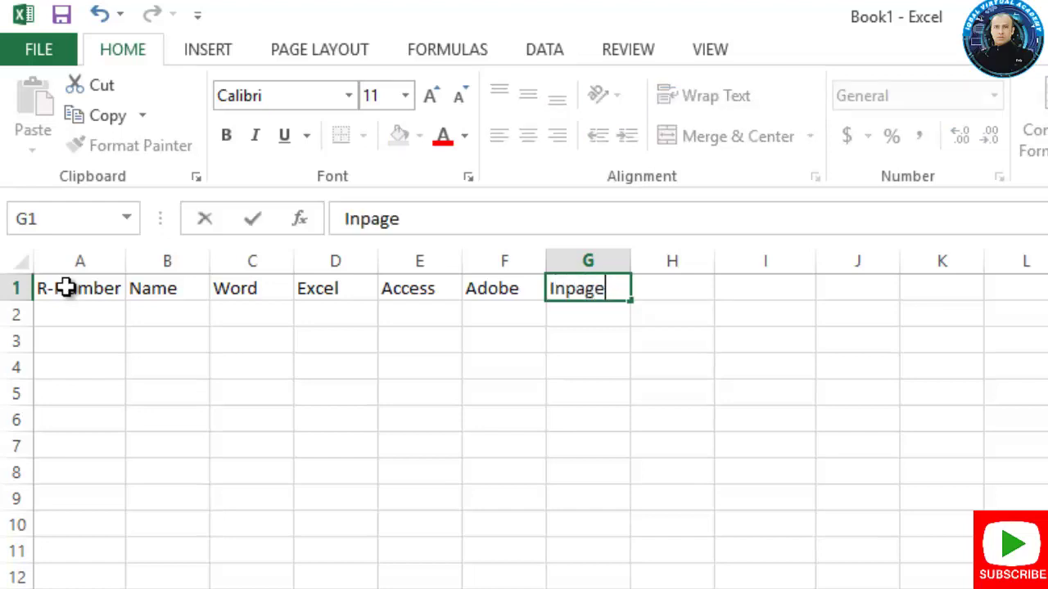
{"action": "key", "text": "Tab"}
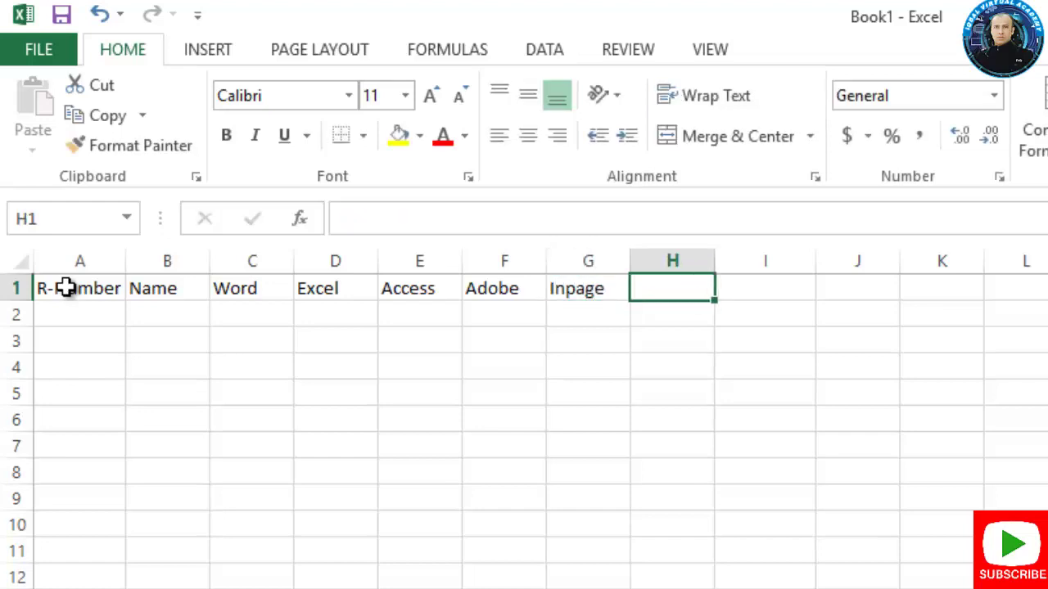
Complete the heading row with C-Draw, Total, Percentage and Result in cells H1 to K1
{"action": "type", "text": "C"}
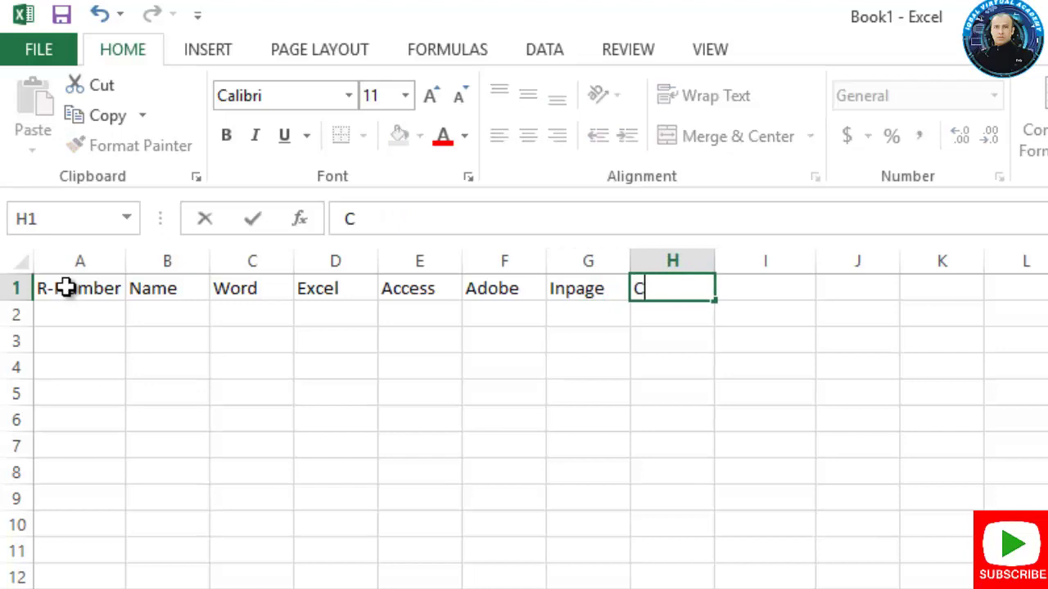
{"action": "type", "text": "-Draw"}
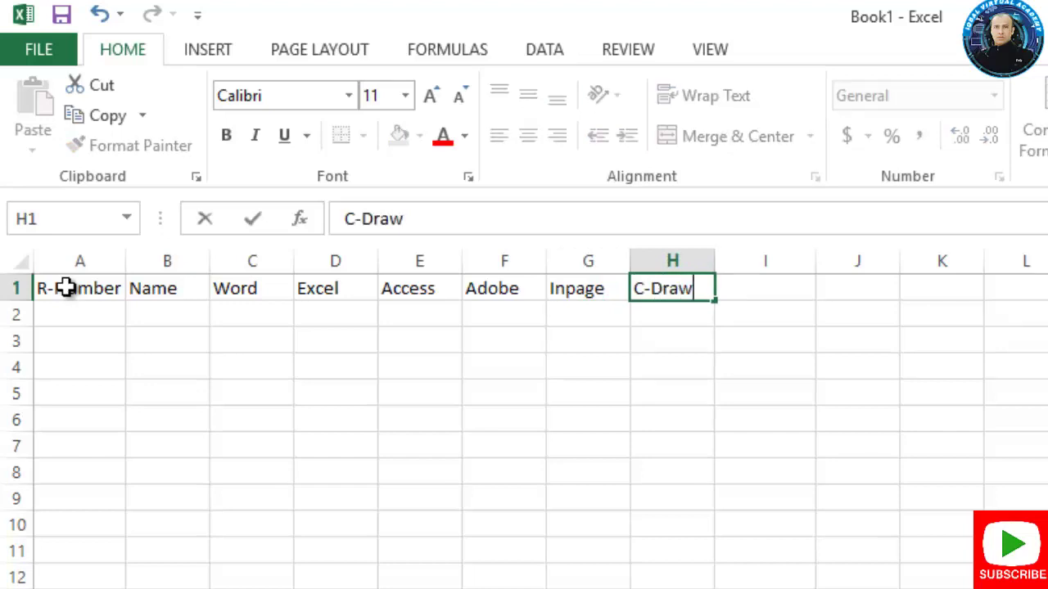
{"action": "key", "text": "Tab"}
{"action": "type", "text": "T"}
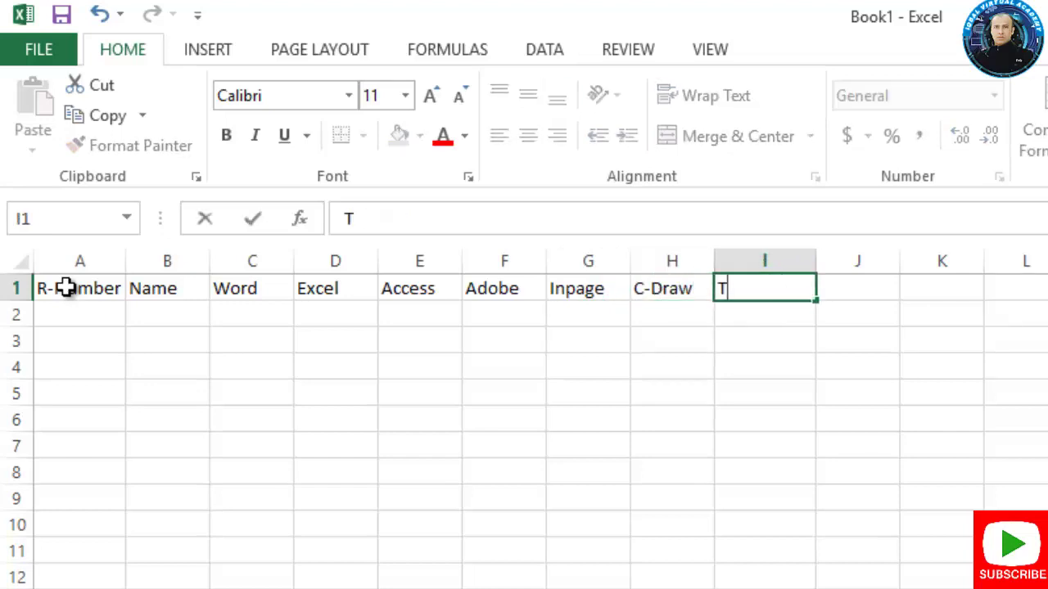
{"action": "type", "text": "otal"}
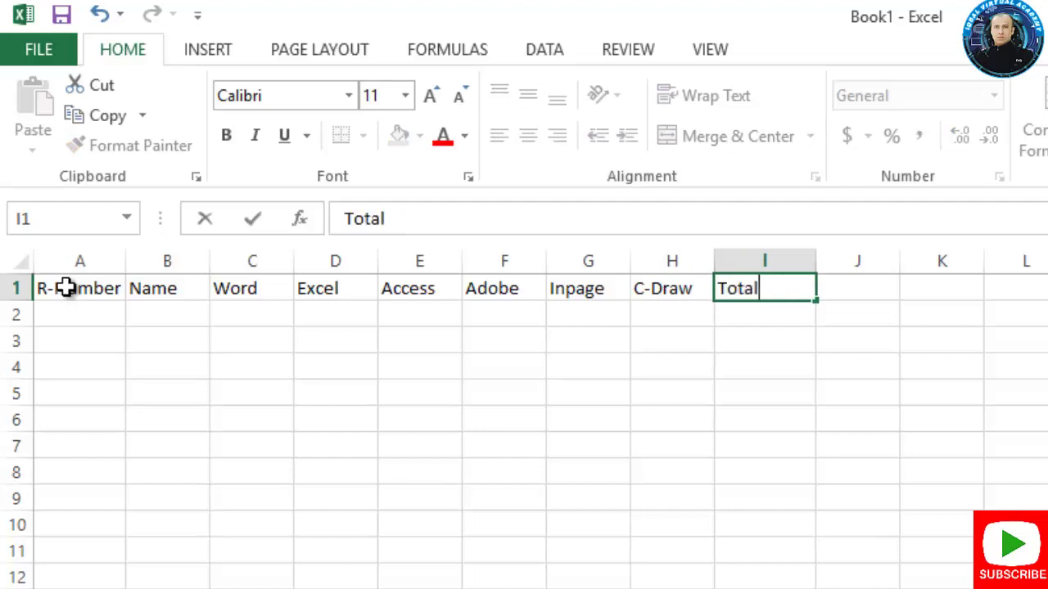
{"action": "key", "text": "Tab"}
{"action": "type", "text": "Per"}
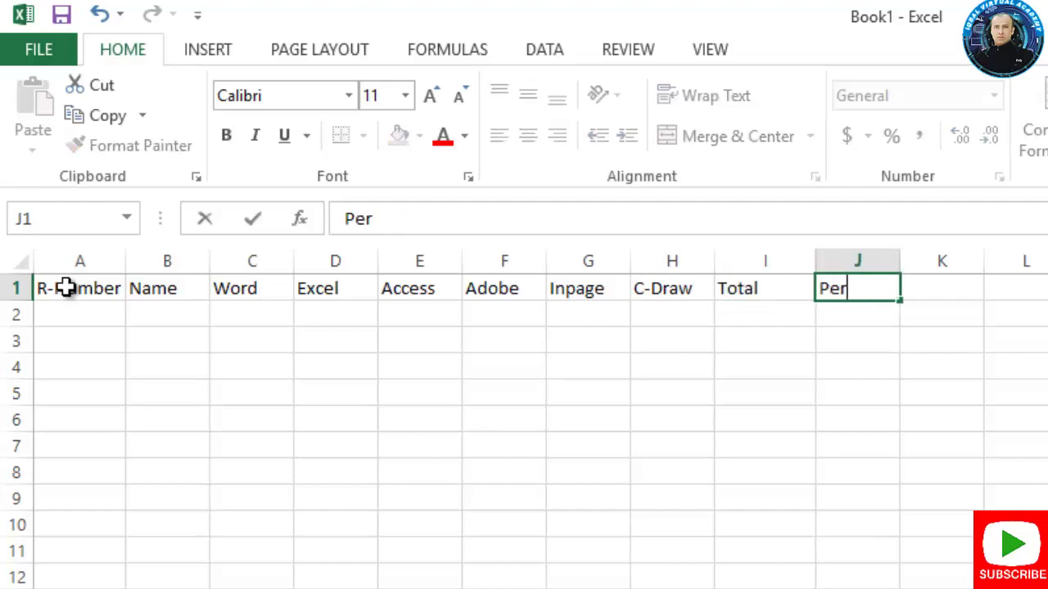
{"action": "type", "text": "centage"}
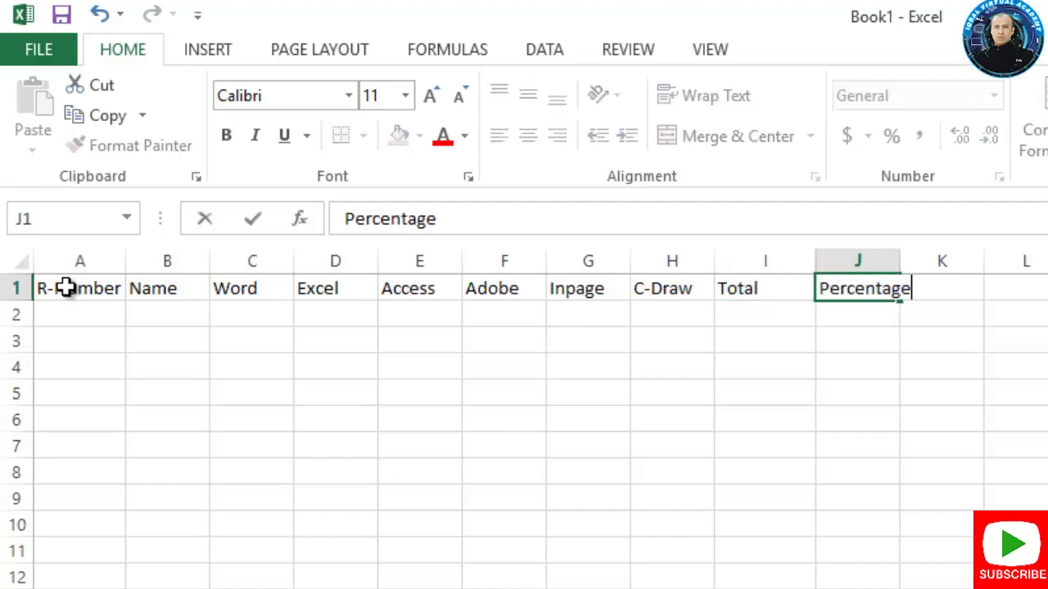
{"action": "key", "text": "Tab"}
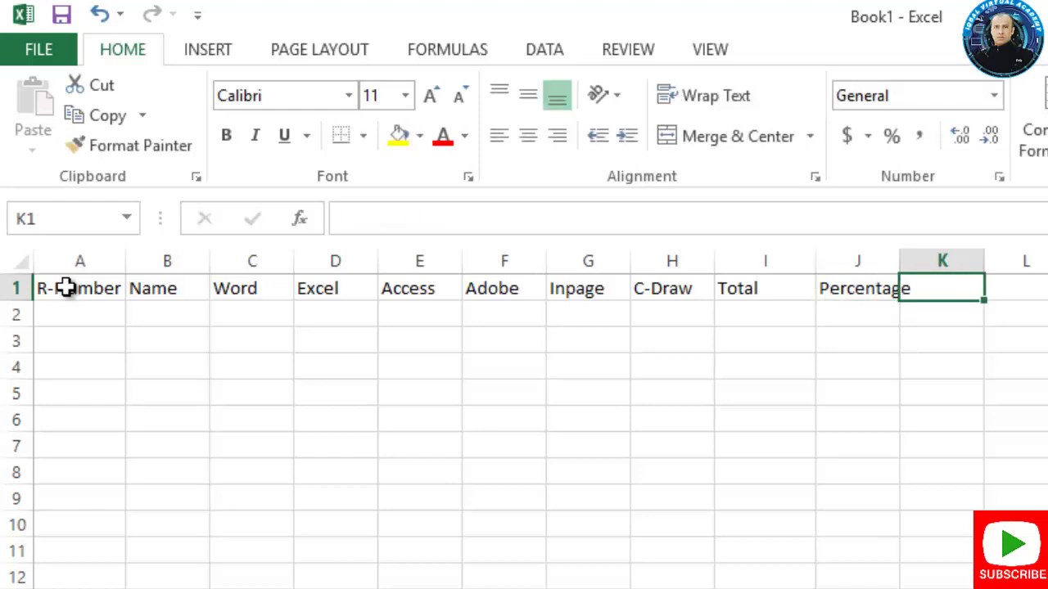
{"action": "type", "text": "Re"}
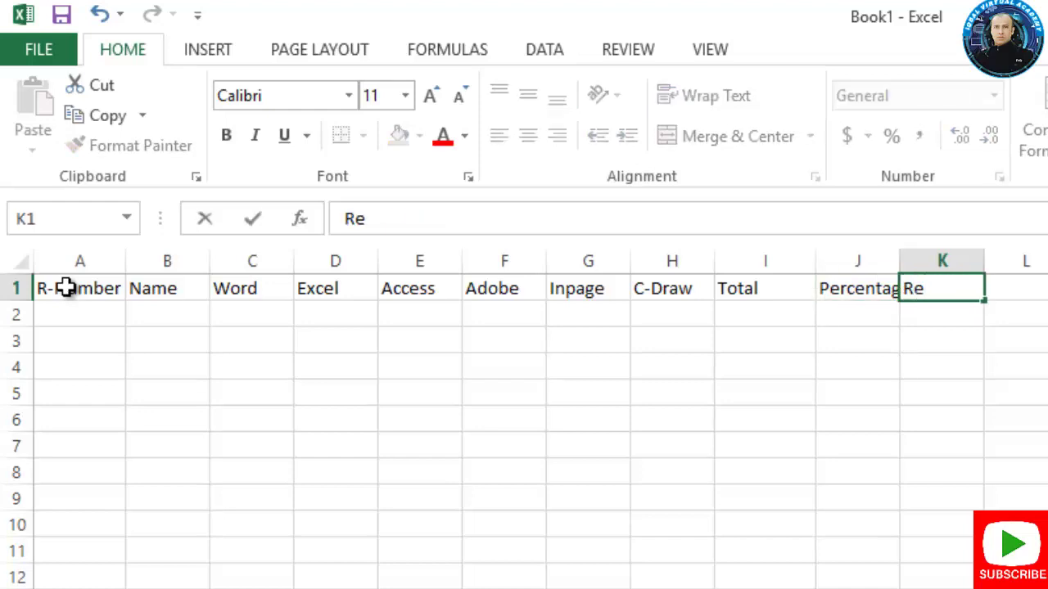
{"action": "type", "text": "sult"}
{"action": "key", "text": "Return"}
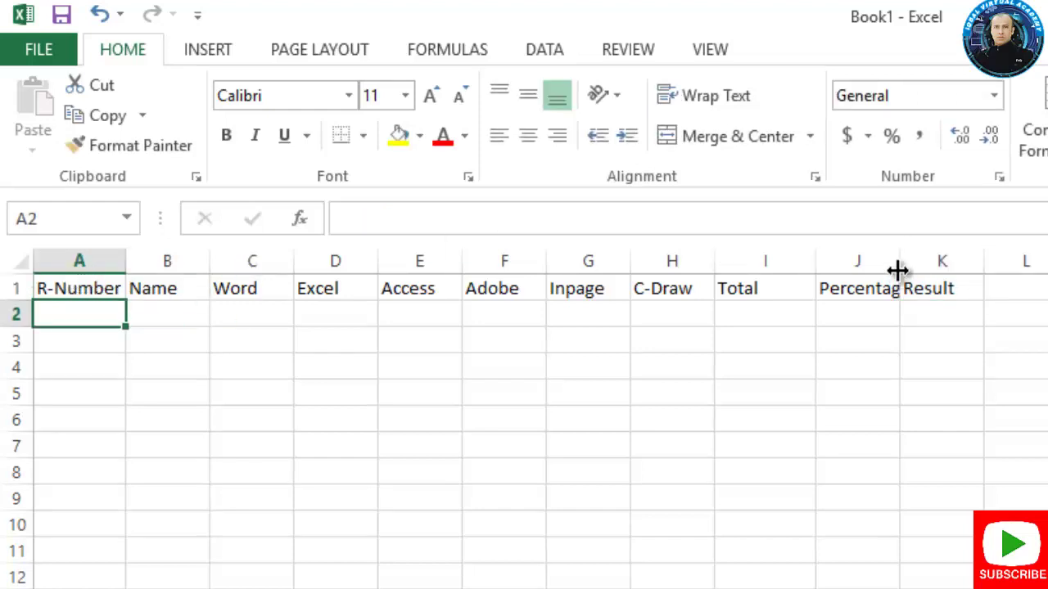
Widen column J to fit the Percentage heading and fill heading cells A1:K1 with light blue-gray
{"action": "left_click_drag", "start_coordinate": [897, 270], "coordinate": [116, 292]}
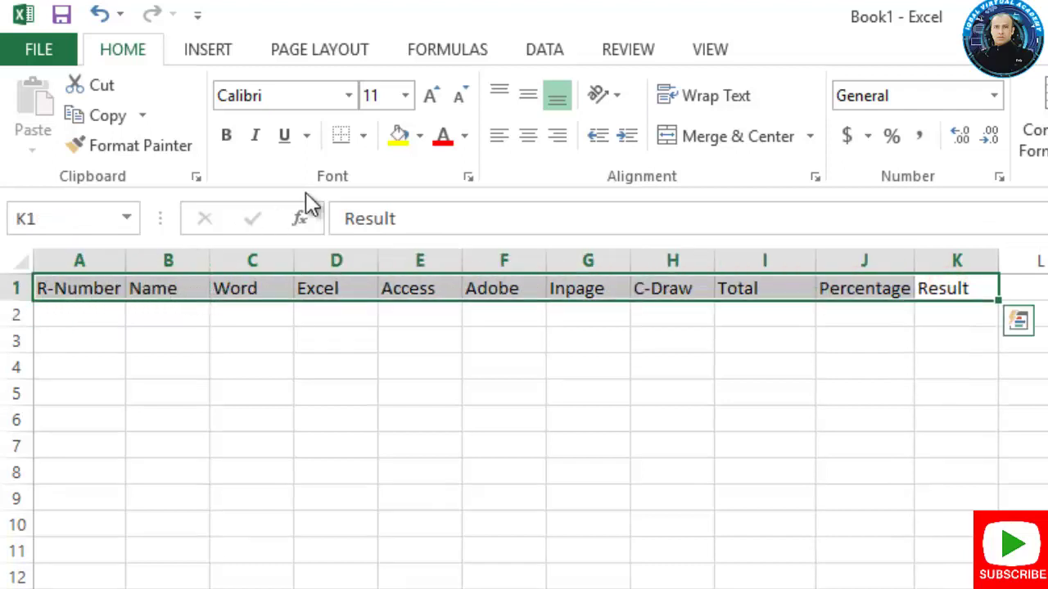
{"action": "left_click", "coordinate": [417, 144]}
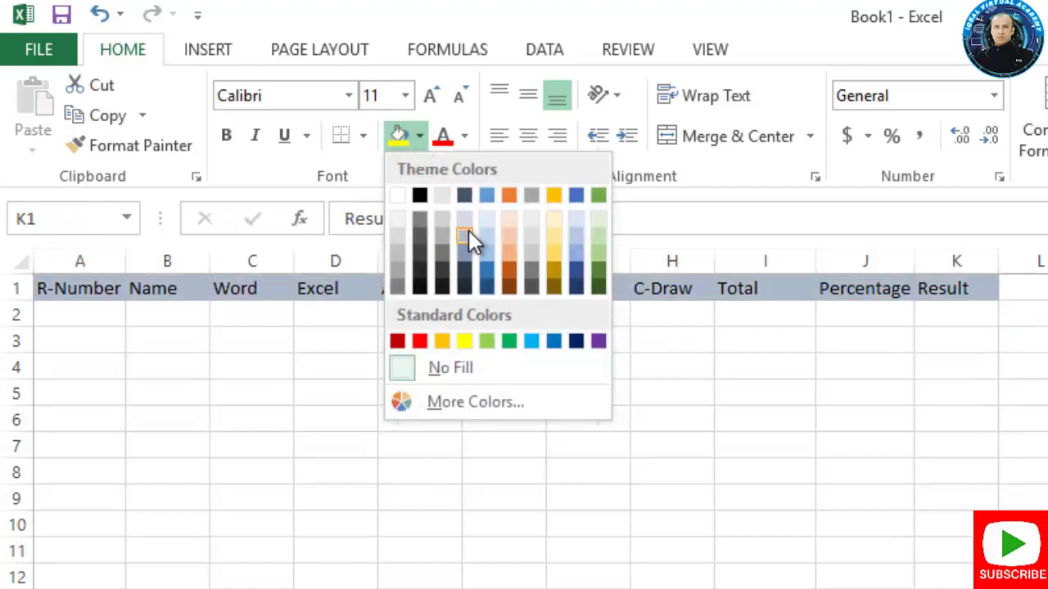
{"action": "left_click", "coordinate": [468, 232]}
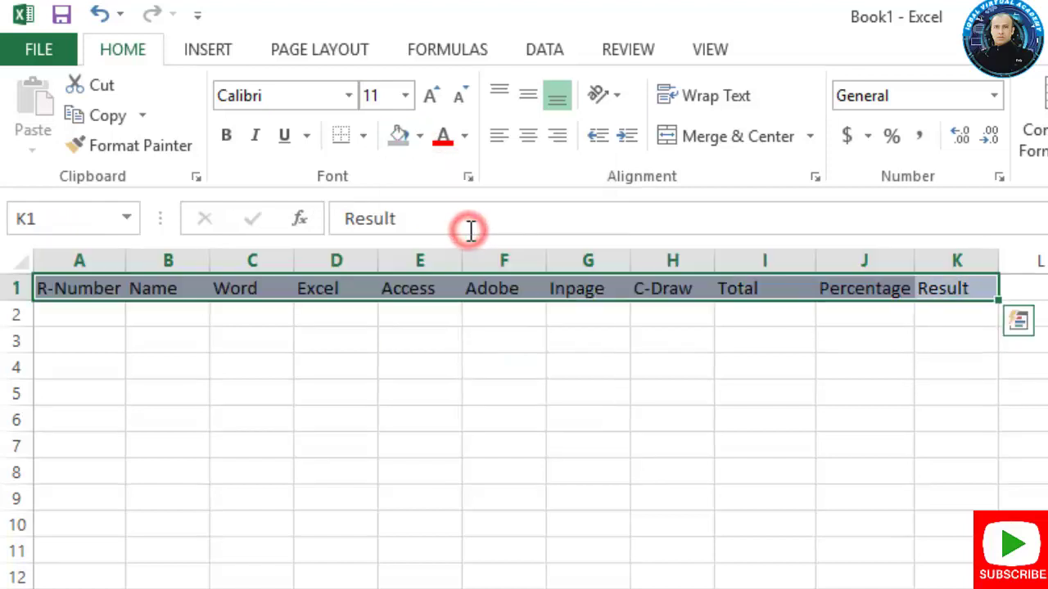
Apply All Borders to the heading cells A1:K1
{"action": "left_click", "coordinate": [361, 138]}
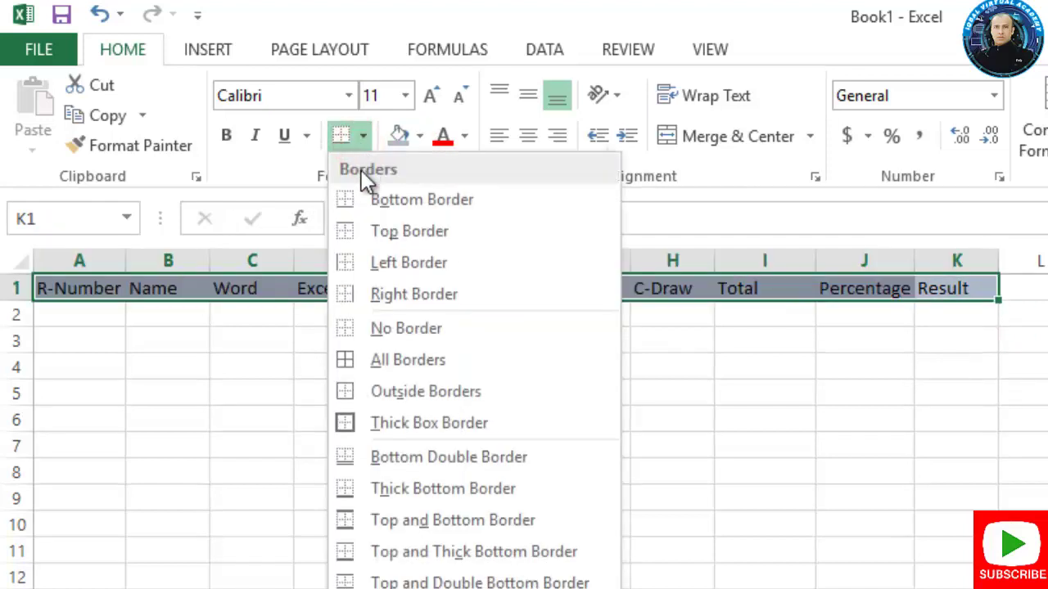
{"action": "left_click", "coordinate": [372, 353]}
{"action": "left_click", "coordinate": [561, 341]}
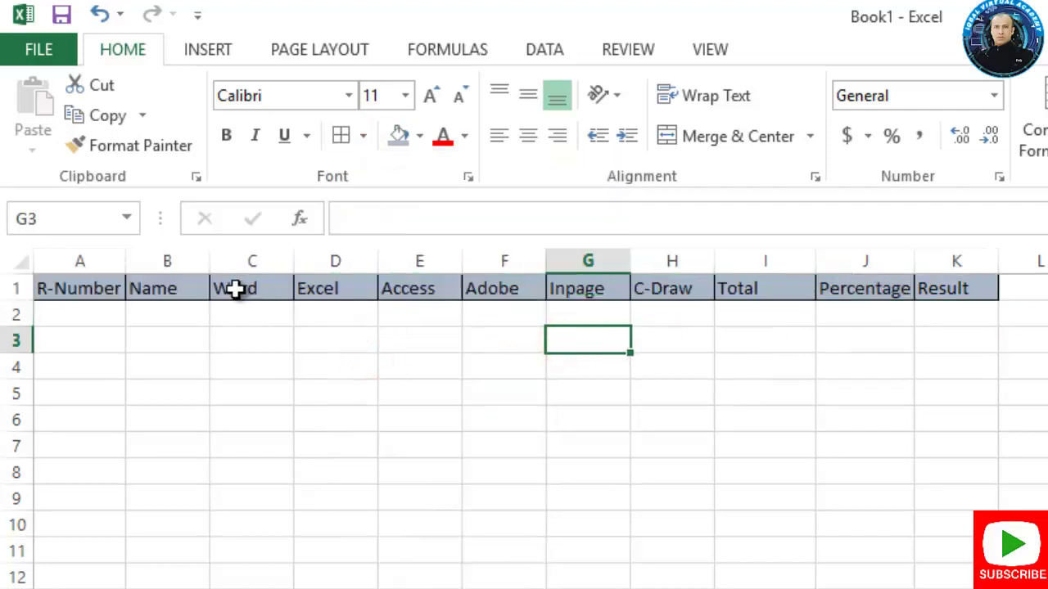
Change the fill colour of heading cells A1:K1 to light gold
{"action": "left_click_drag", "start_coordinate": [103, 295], "coordinate": [935, 286]}
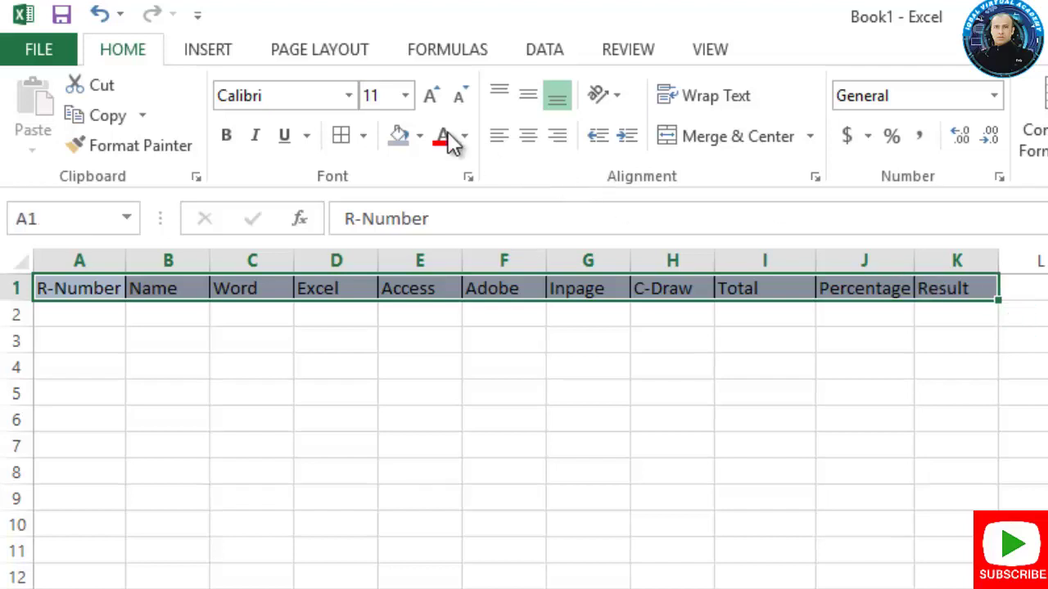
{"action": "left_click", "coordinate": [419, 136]}
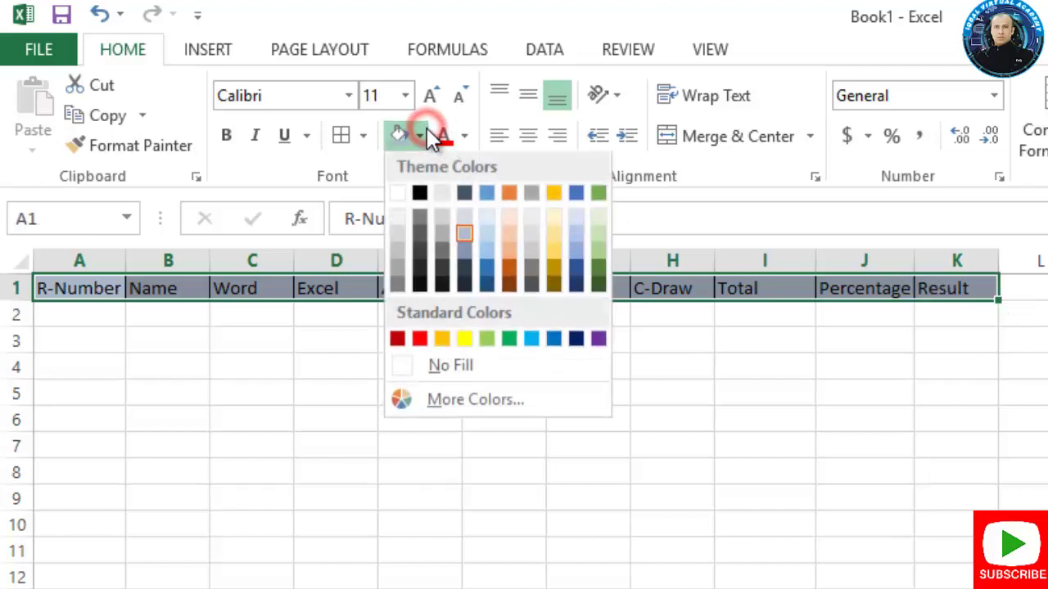
{"action": "left_click", "coordinate": [557, 257]}
{"action": "left_click", "coordinate": [528, 357]}
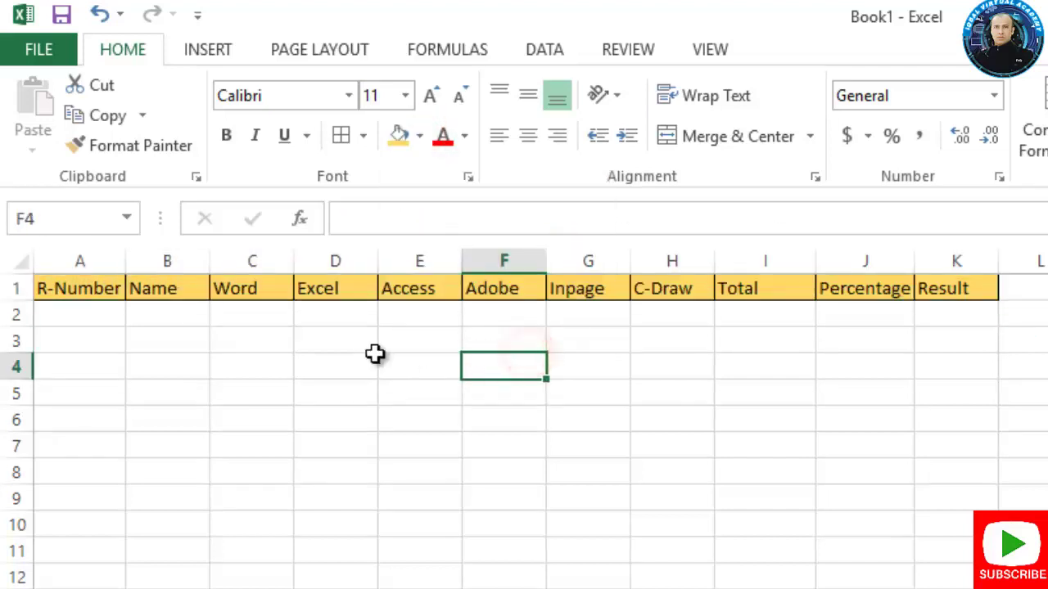
Enter the formula =sum(C2:H2) in cell I2 to total the six subject marks
{"action": "left_click", "coordinate": [878, 311]}
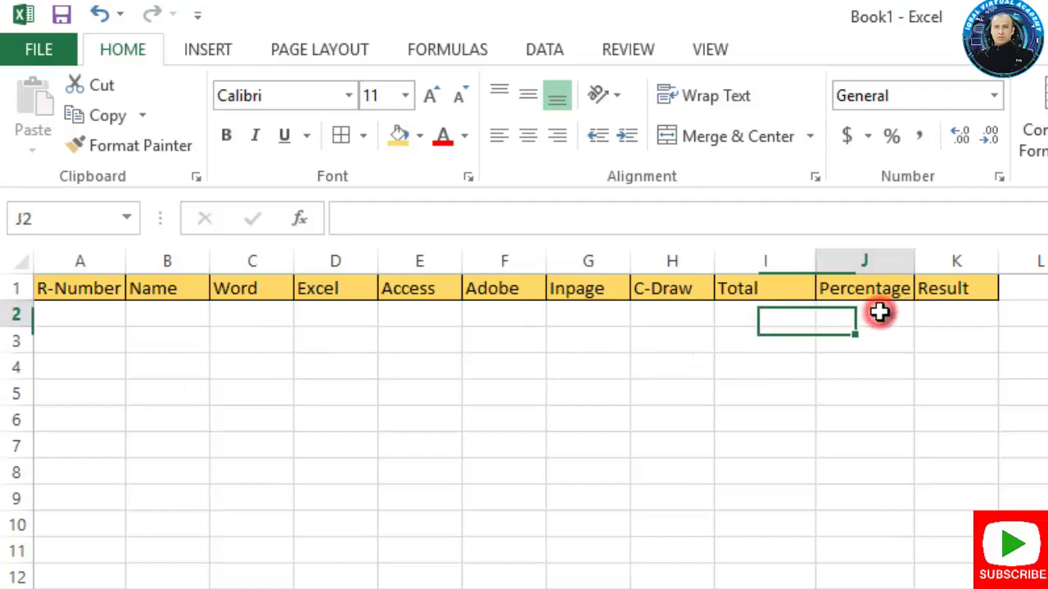
{"action": "left_click", "coordinate": [772, 317]}
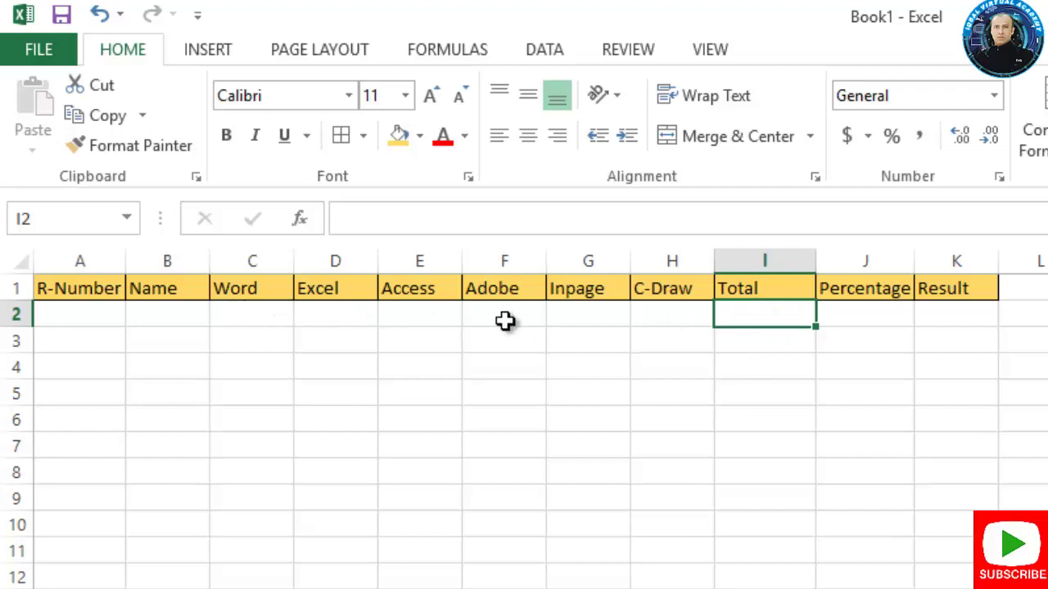
{"action": "type", "text": "=sum"}
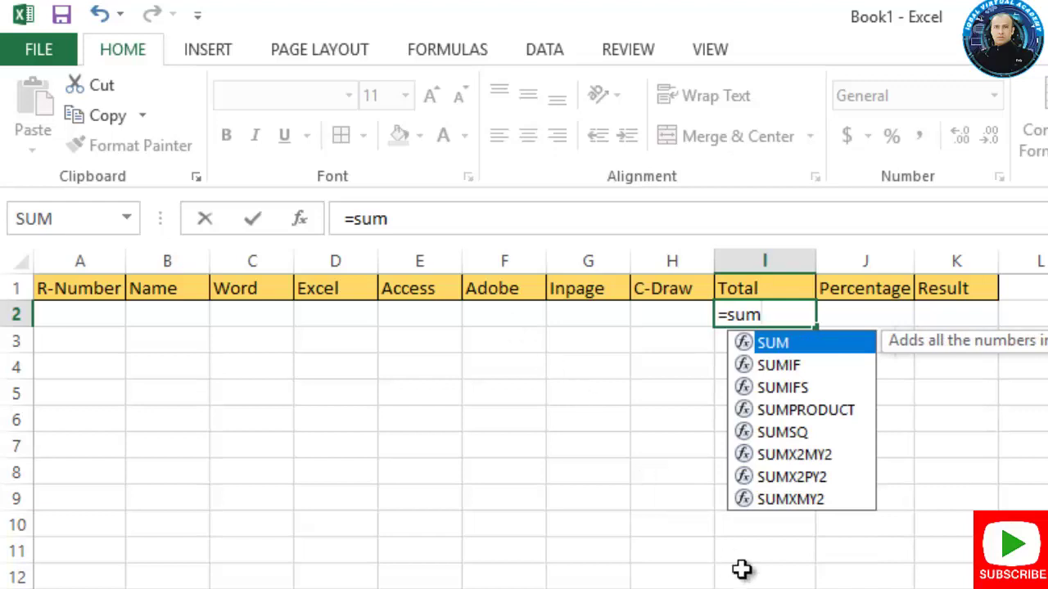
{"action": "type", "text": "("}
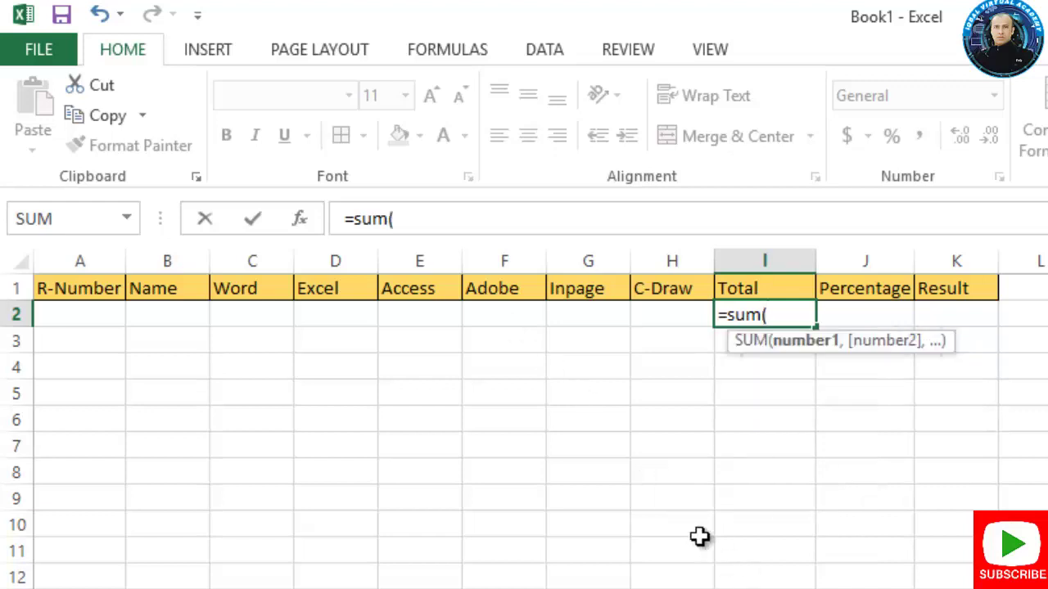
{"action": "left_click_drag", "start_coordinate": [227, 321], "coordinate": [640, 313]}
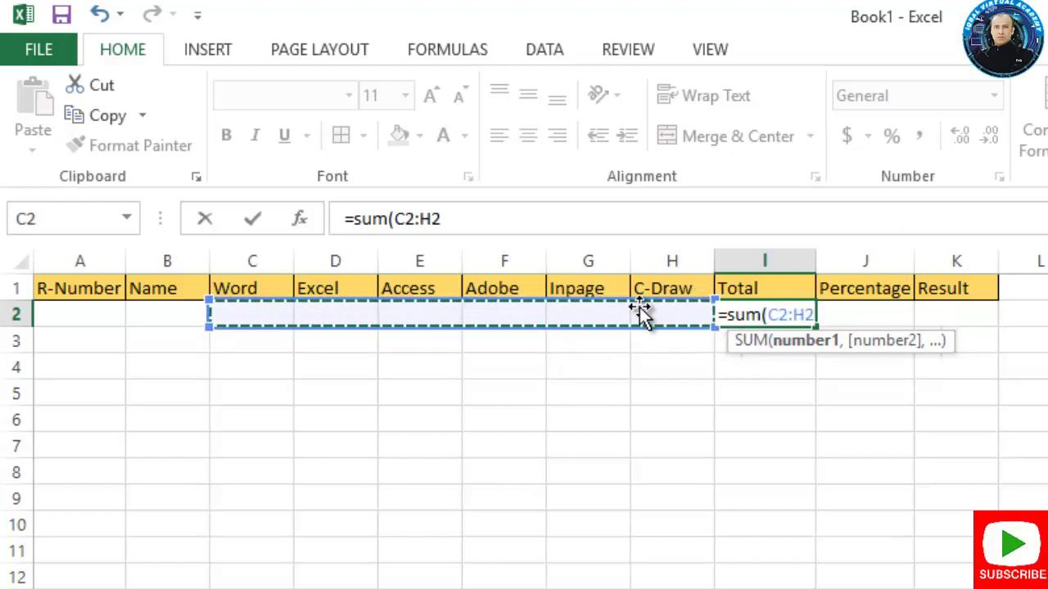
{"action": "type", "text": ")"}
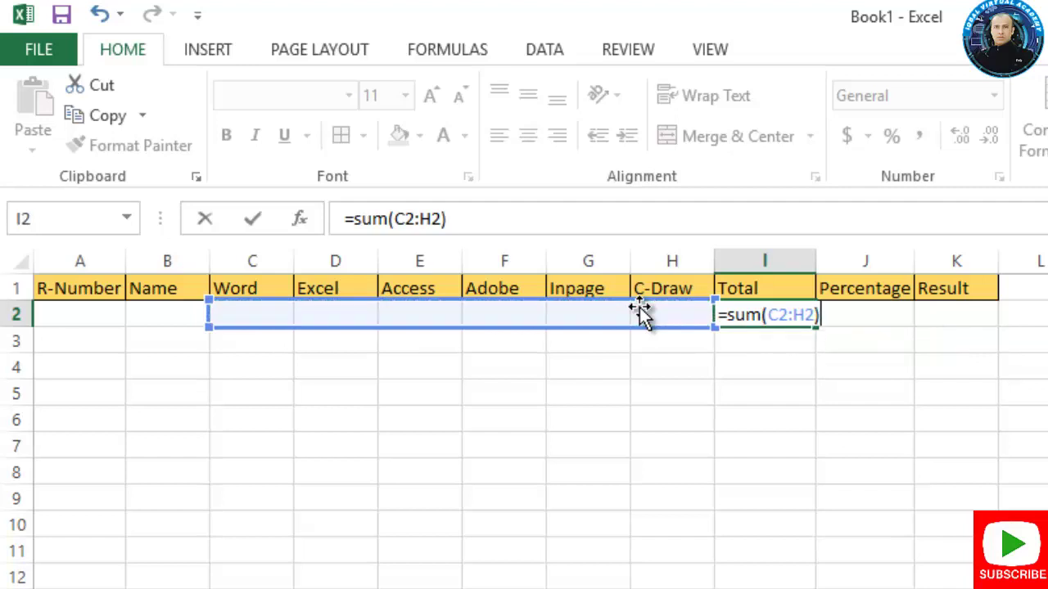
{"action": "key", "text": "Return"}
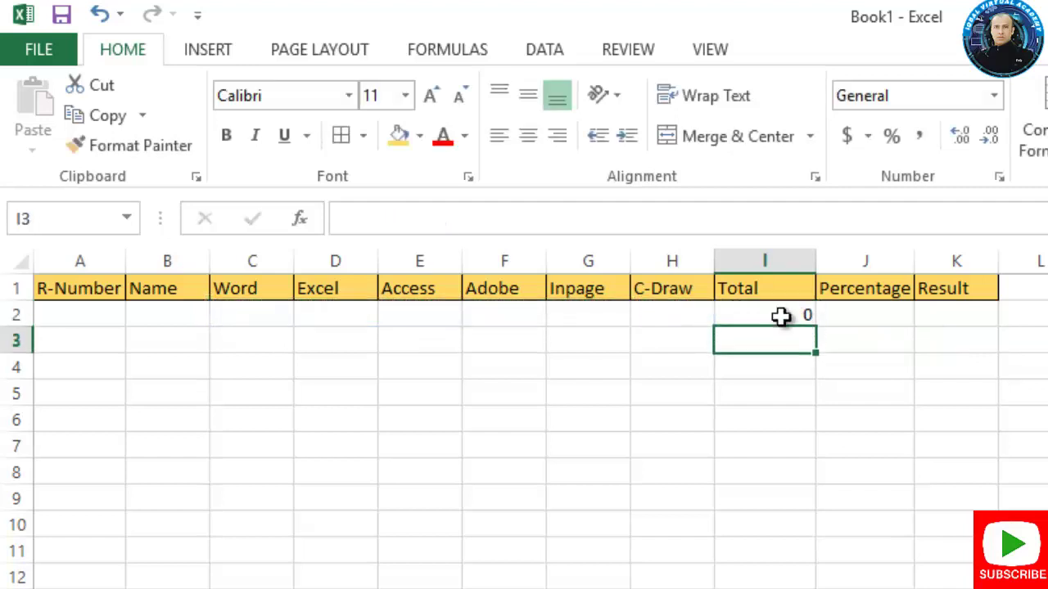
Enter the formula =I2/600*100 in cell J2 to calculate the percentage from the total
{"action": "left_click", "coordinate": [833, 317]}
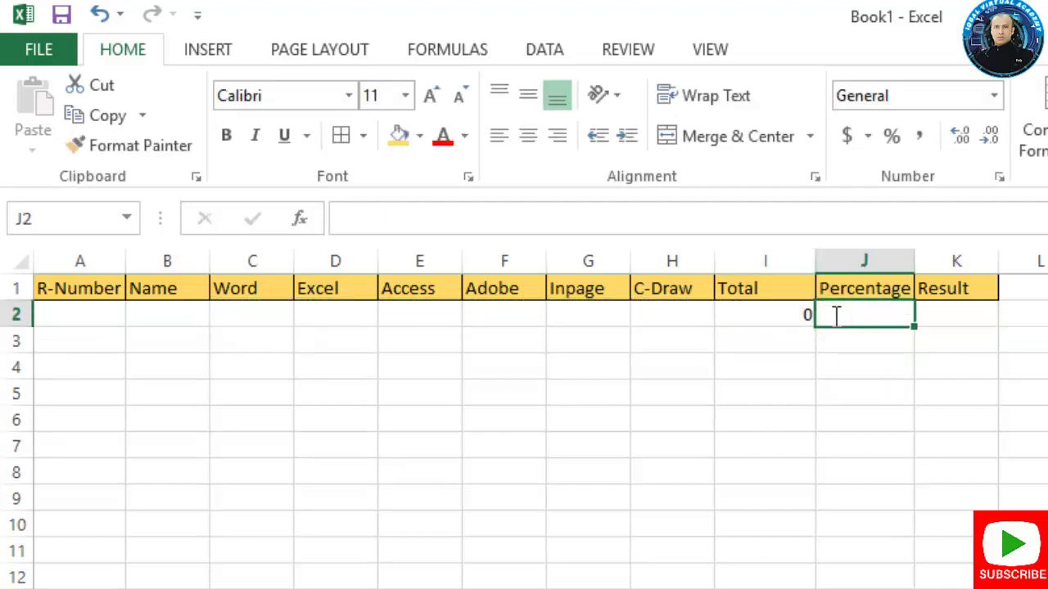
{"action": "type", "text": "="}
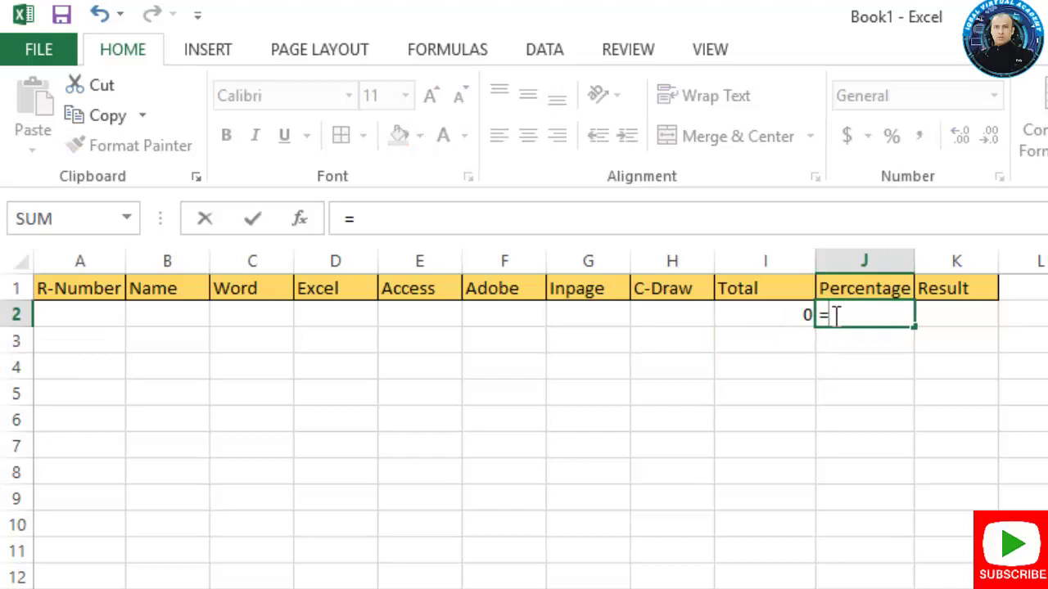
{"action": "left_click", "coordinate": [790, 316]}
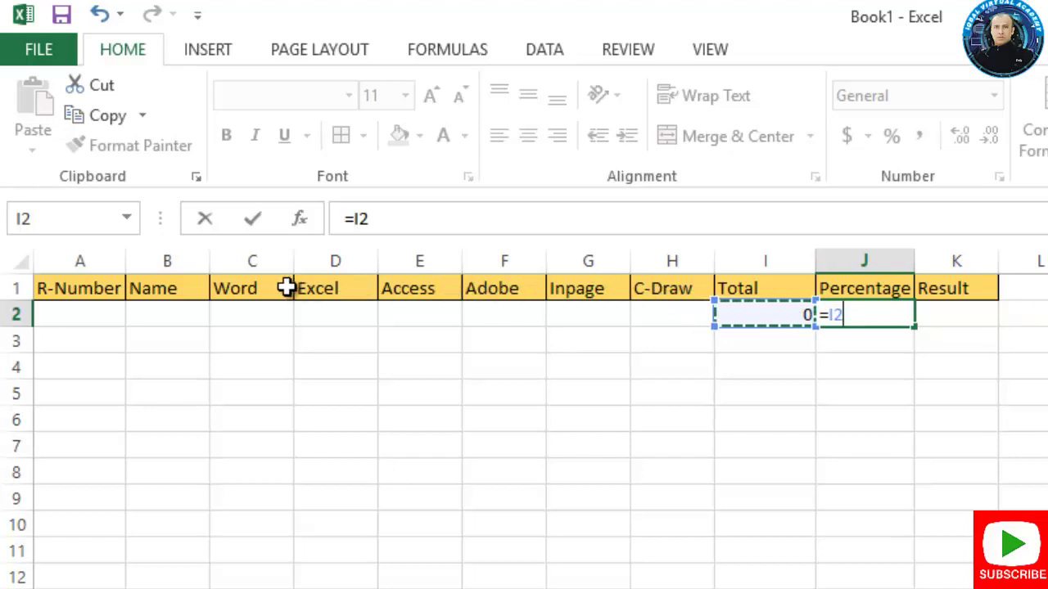
{"action": "type", "text": "/"}
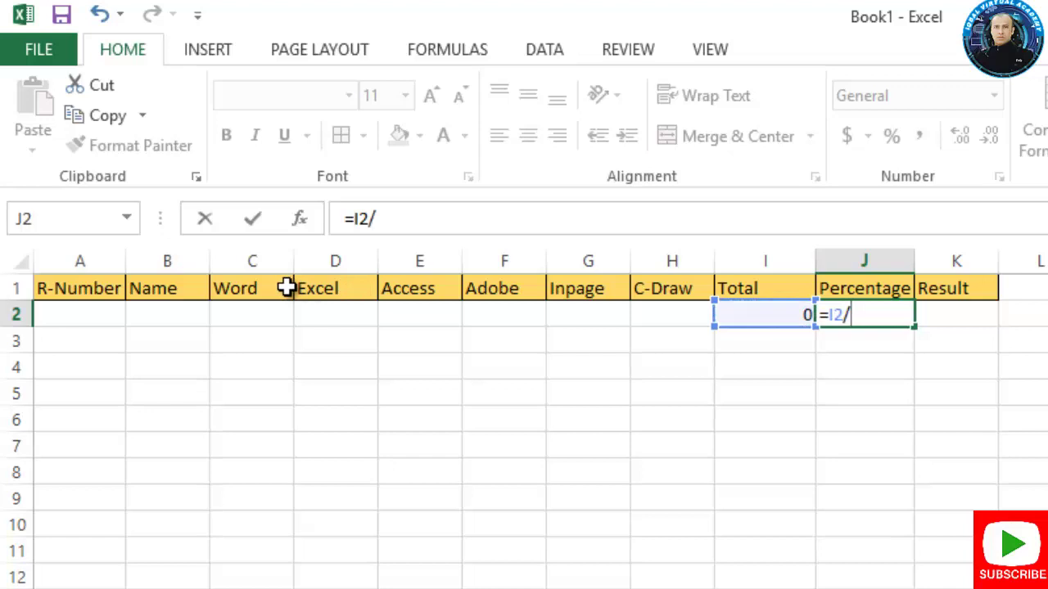
{"action": "type", "text": "600"}
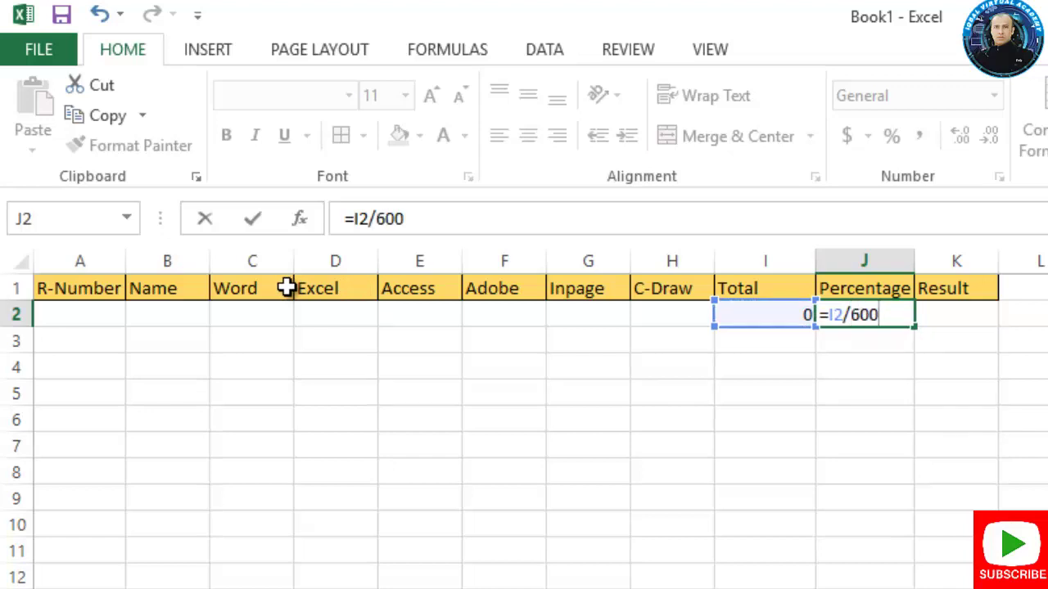
{"action": "type", "text": "*100"}
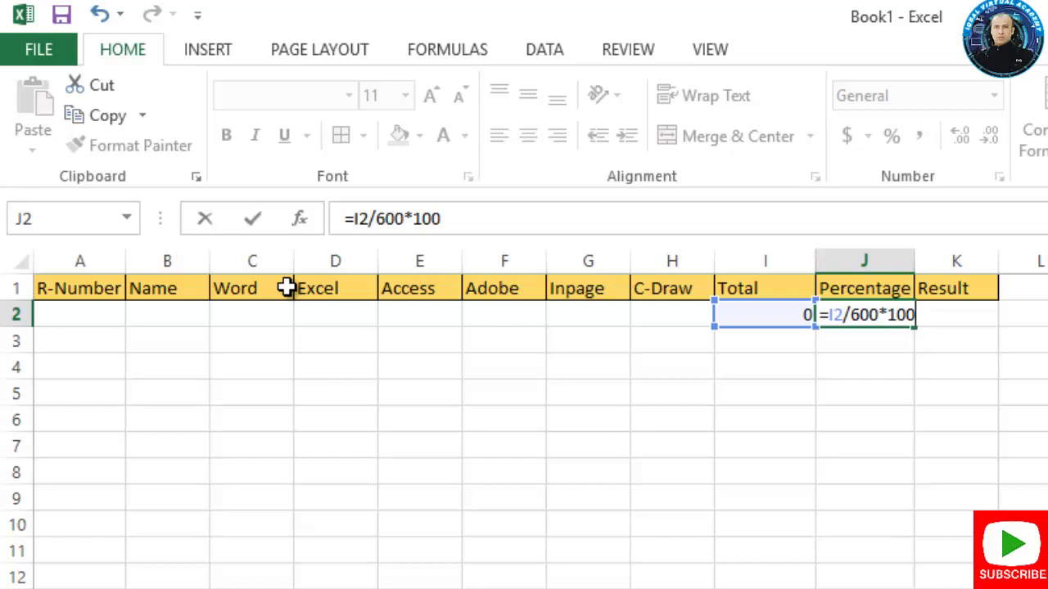
{"action": "key", "text": "Return"}
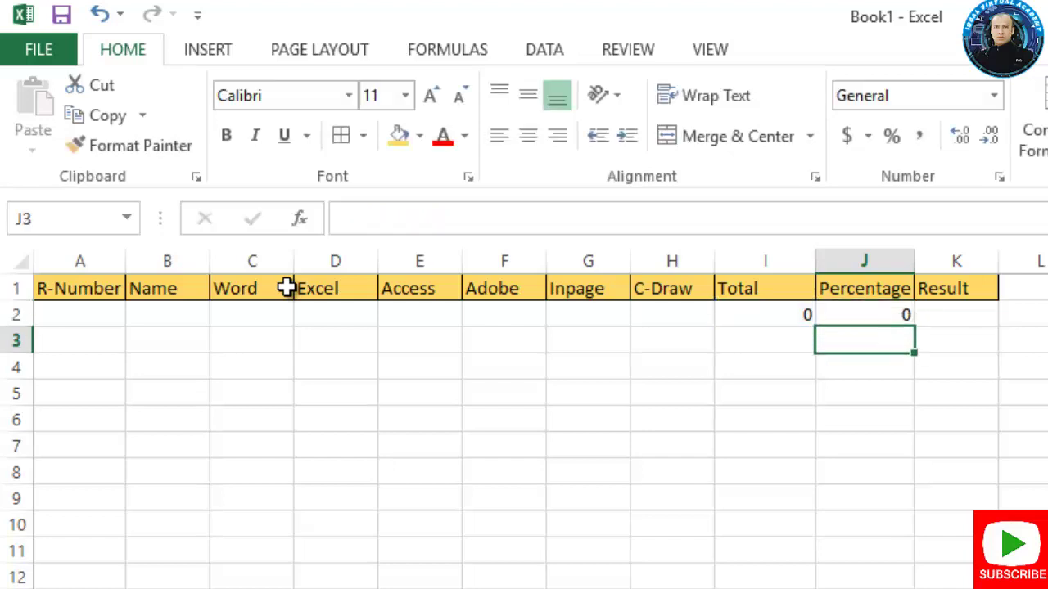
Begin an IF formula in Result cell K2 with the logical test J2>=40
{"action": "left_click", "coordinate": [974, 318]}
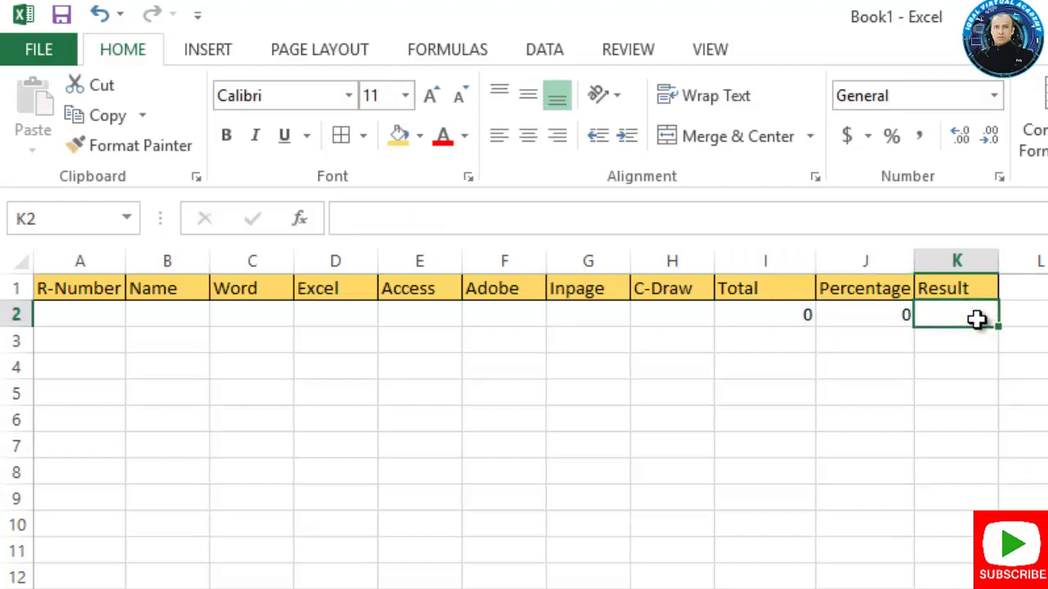
{"action": "type", "text": "="}
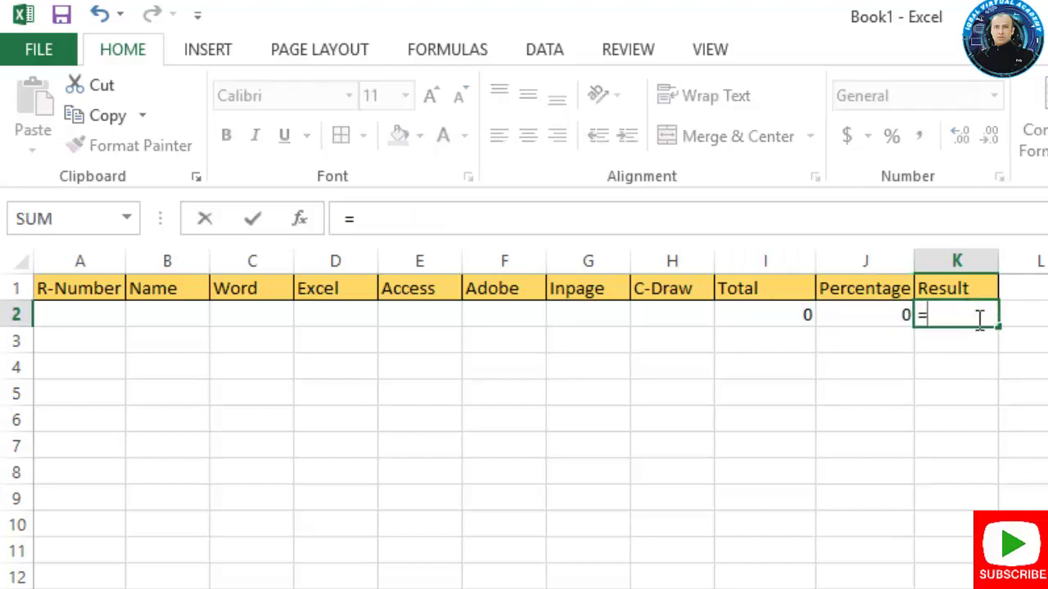
{"action": "type", "text": "if"}
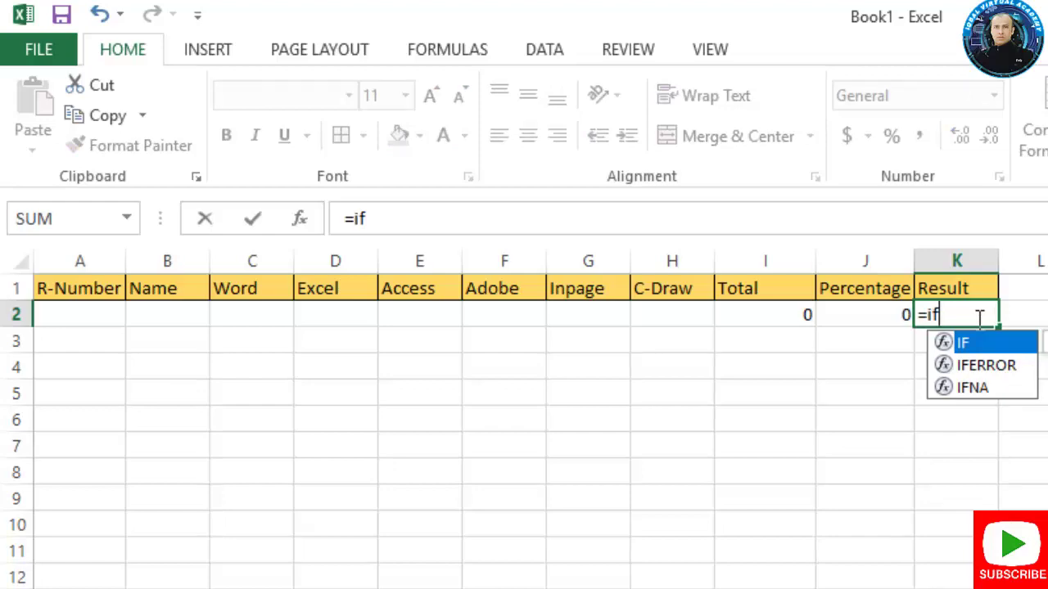
{"action": "type", "text": "("}
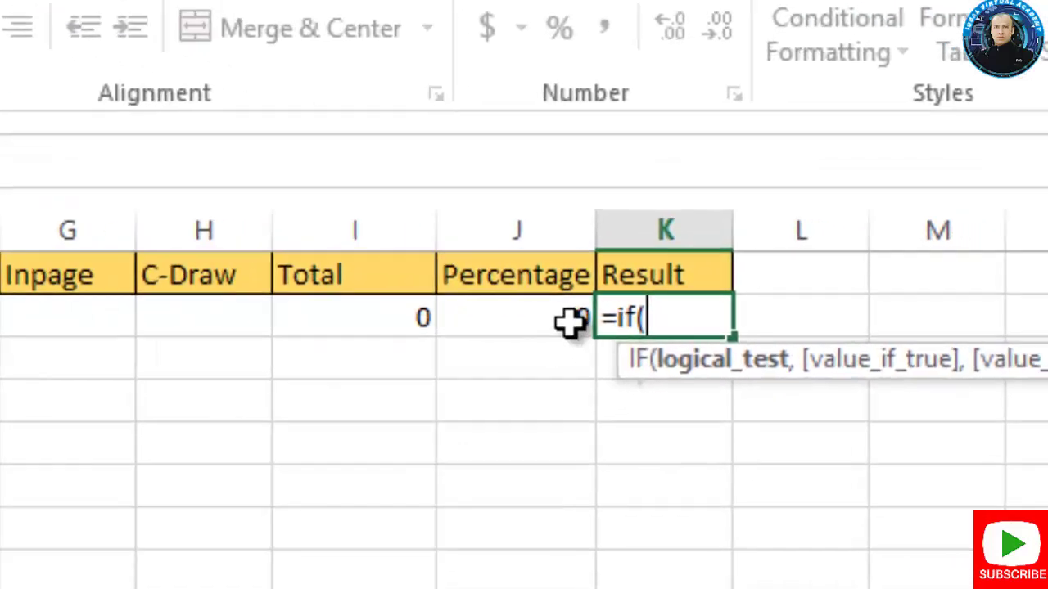
{"action": "left_click", "coordinate": [452, 321]}
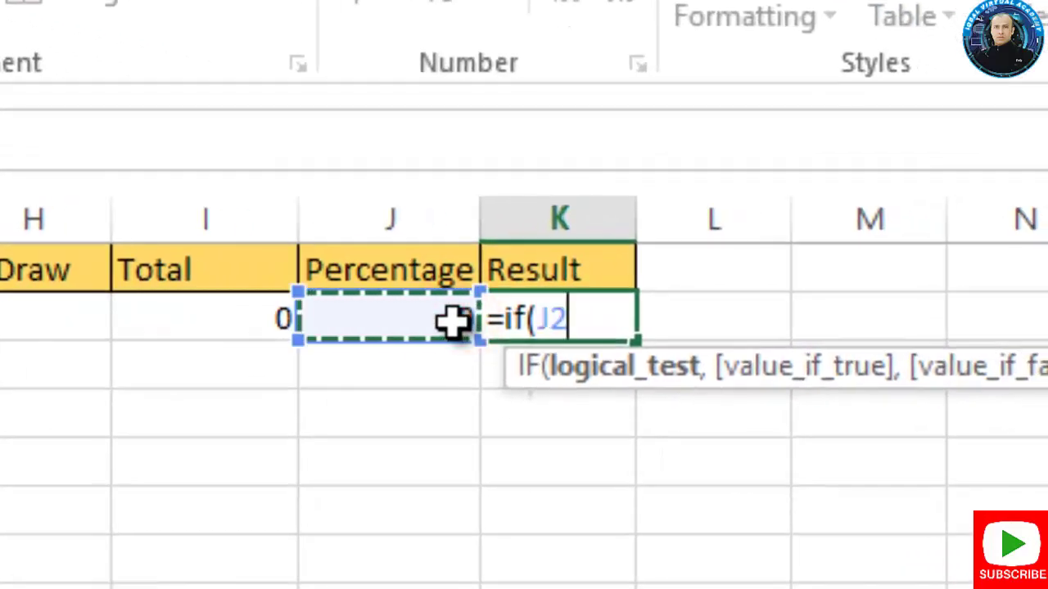
{"action": "type", "text": "="}
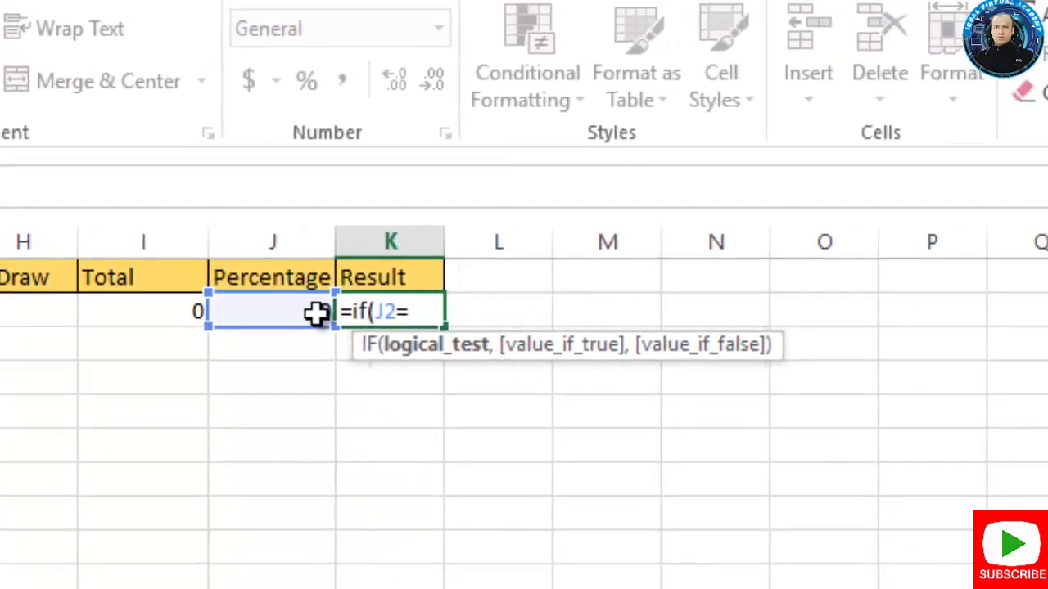
{"action": "key", "text": "BackSpace"}
{"action": "type", "text": ">="}
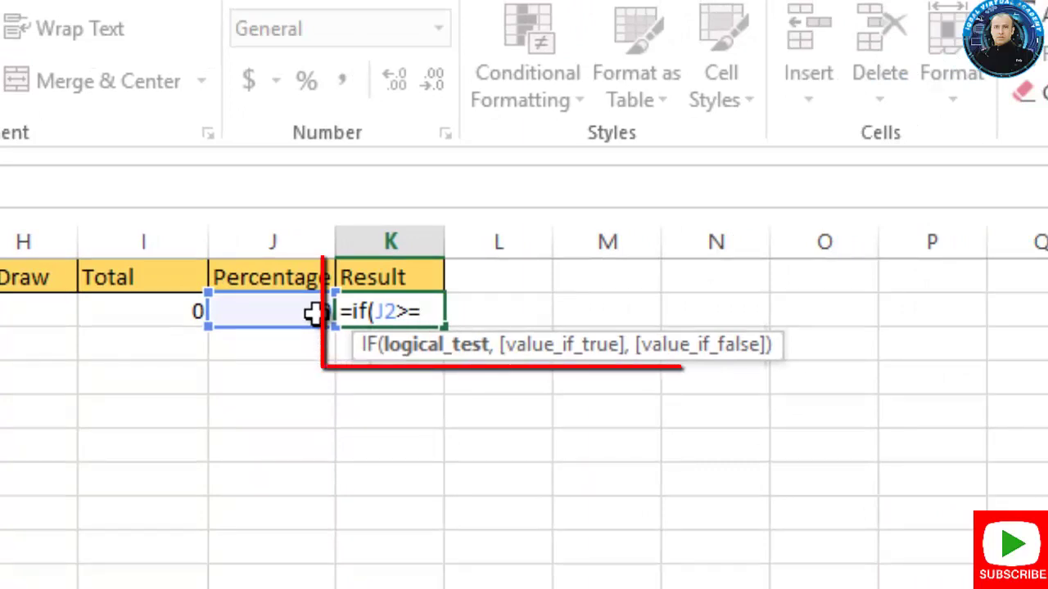
{"action": "type", "text": "40"}
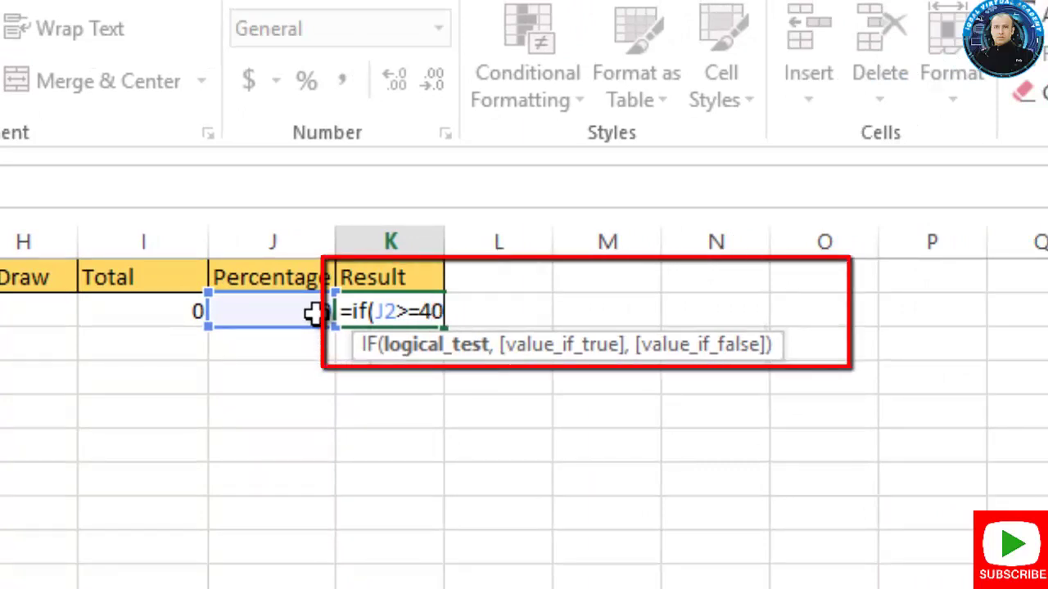
{"action": "type", "text": ","}
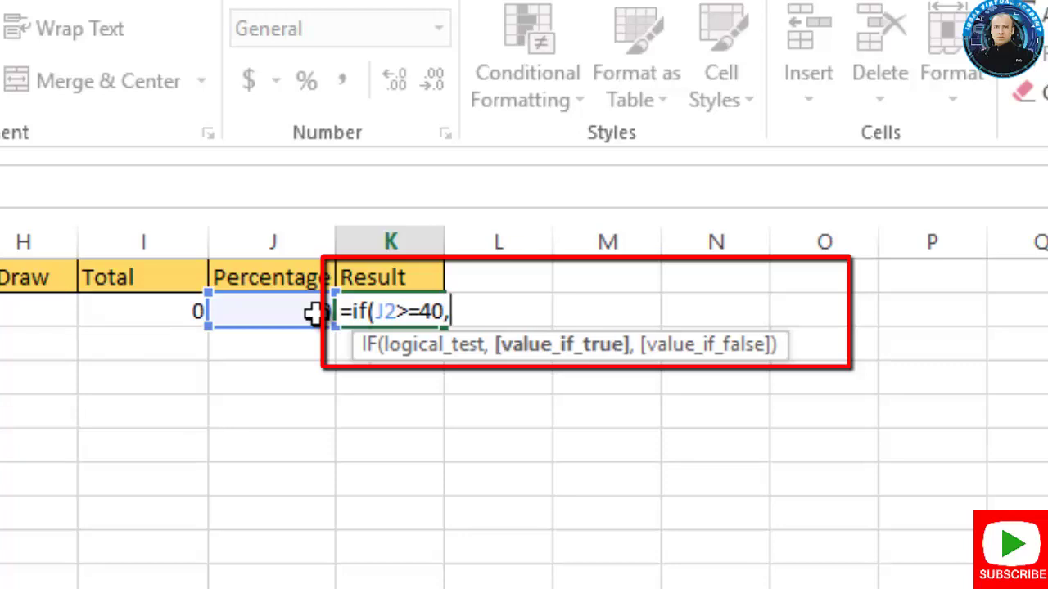
Complete the IF formula in K2 with "Pass" as the true value and "Fail" as the false value
{"action": "type", "text": "\"Pass"}
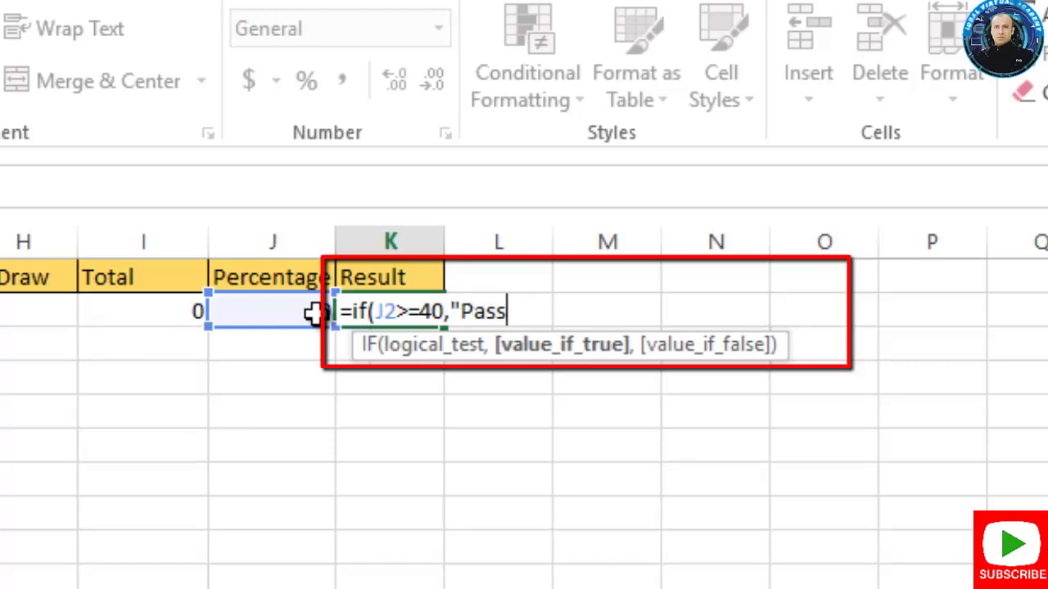
{"action": "type", "text": "\","}
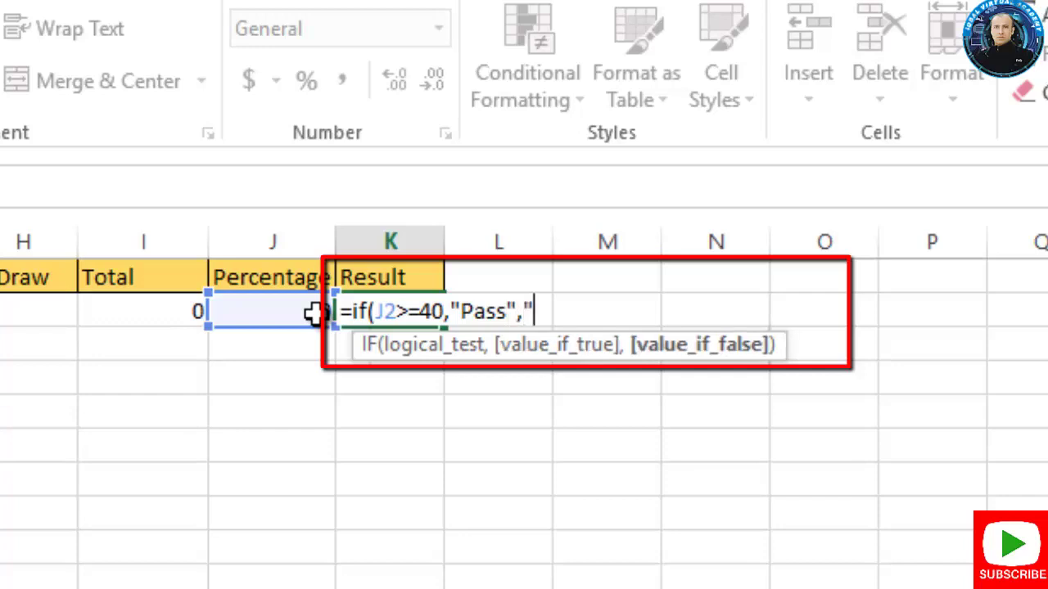
{"action": "type", "text": "\"fai"}
{"action": "key", "text": "BackSpace"}
{"action": "key", "text": "BackSpace"}
{"action": "key", "text": "BackSpace"}
{"action": "type", "text": "Fail"}
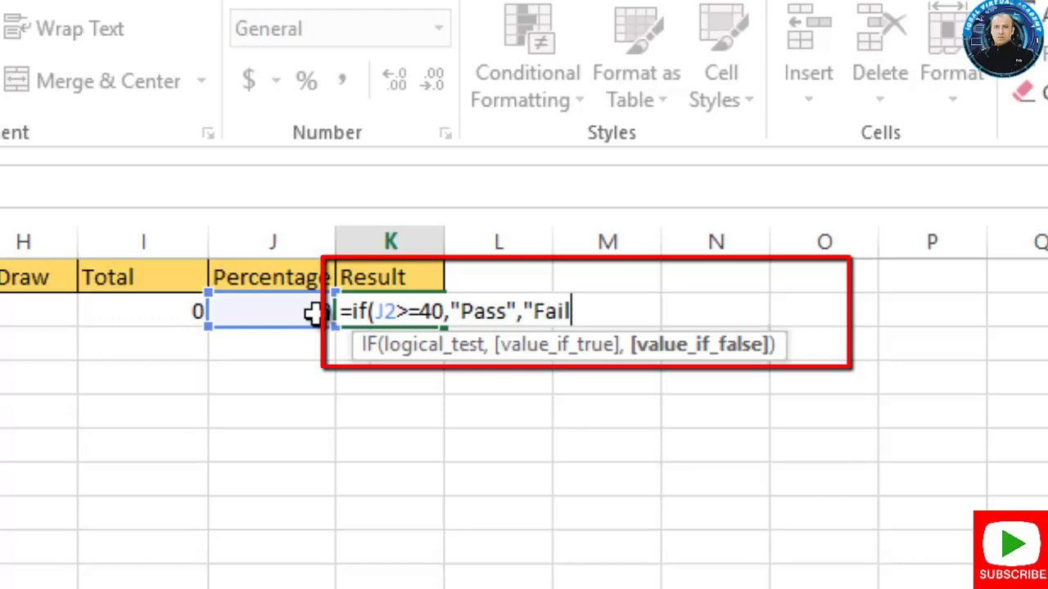
{"action": "type", "text": "\")"}
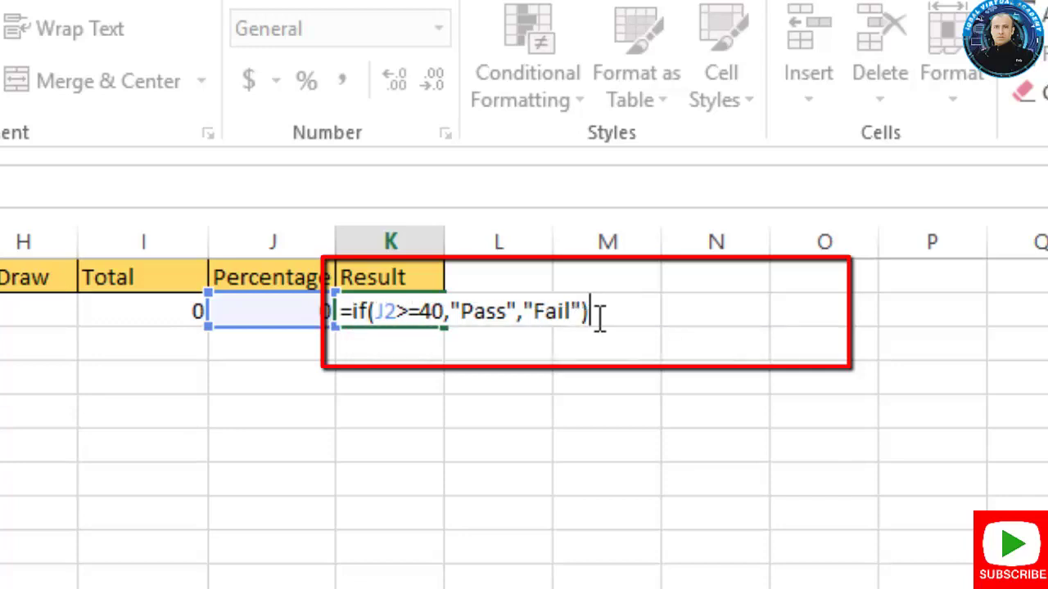
{"action": "key", "text": "Return"}
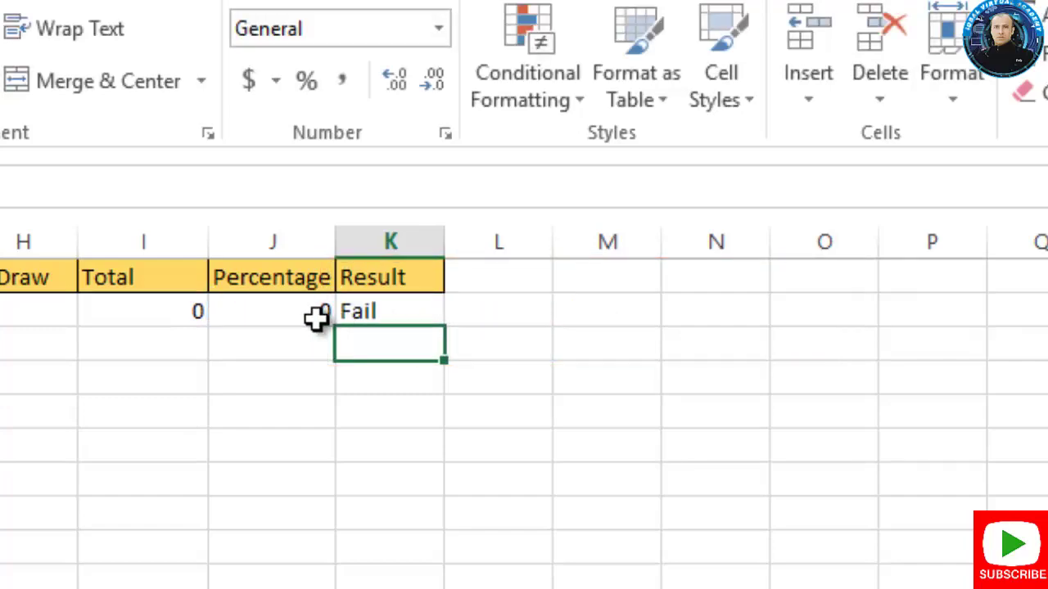
Fill the Result, Total and Percentage formulas from K2, I2 and J2 down to row 18
{"action": "left_click", "coordinate": [378, 312]}
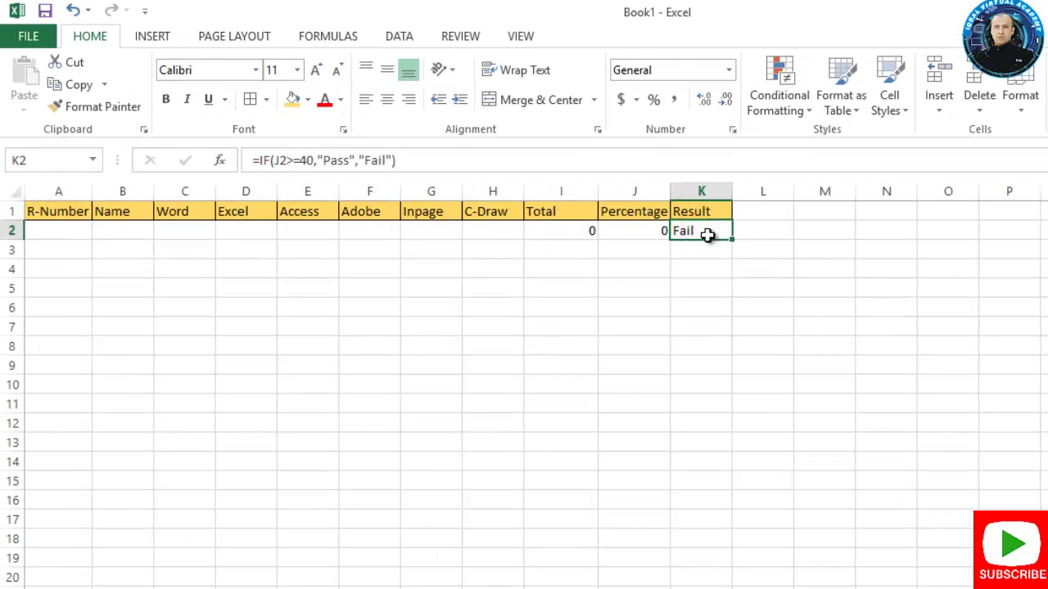
{"action": "left_click_drag", "start_coordinate": [730, 239], "coordinate": [726, 540]}
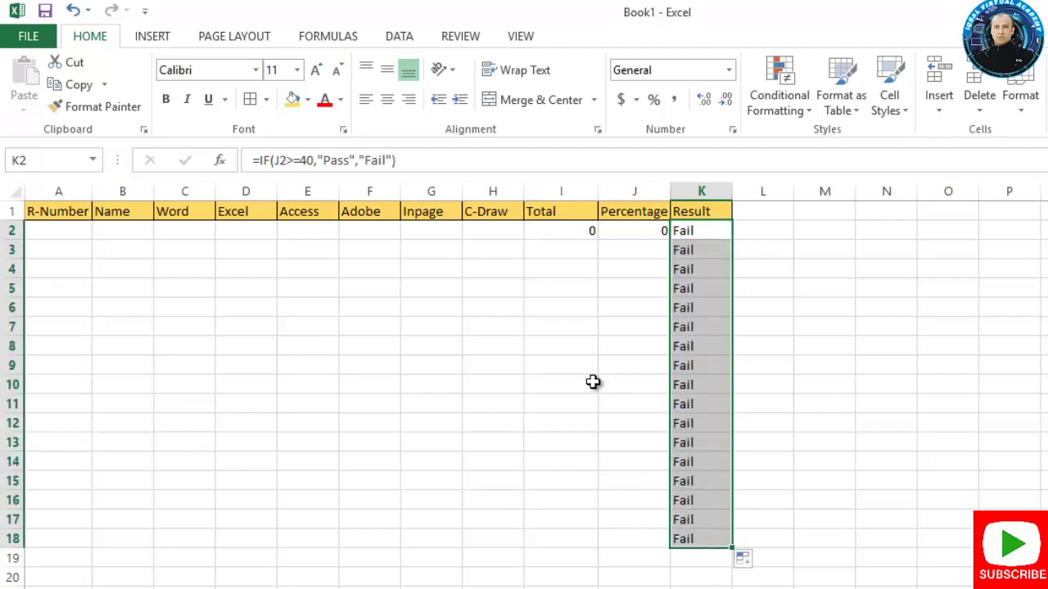
{"action": "left_click", "coordinate": [575, 235]}
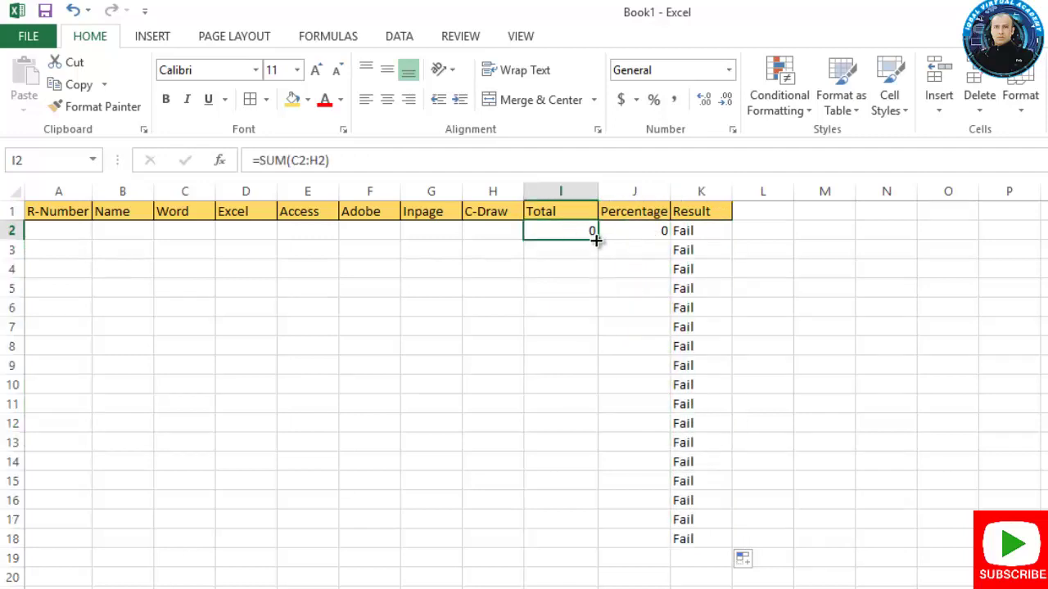
{"action": "left_click_drag", "start_coordinate": [597, 239], "coordinate": [597, 544]}
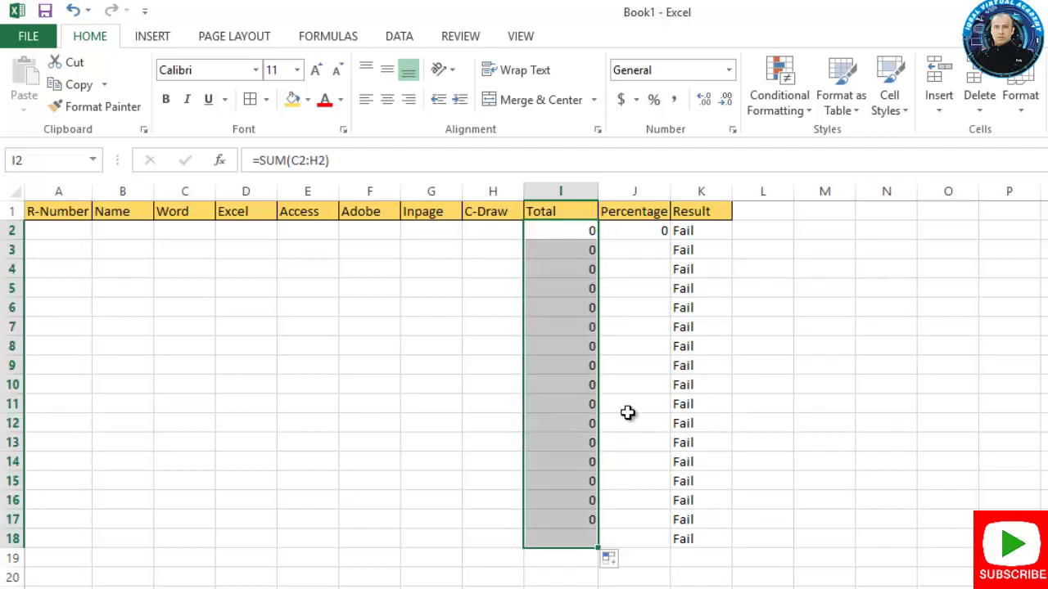
{"action": "left_click", "coordinate": [640, 235]}
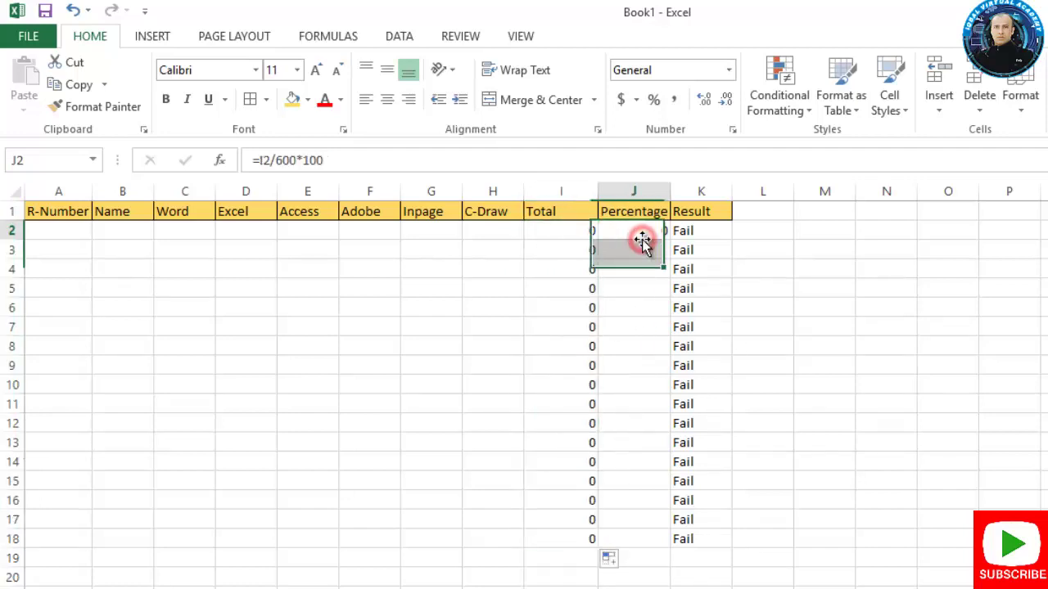
{"action": "left_click_drag", "start_coordinate": [668, 236], "coordinate": [664, 520]}
{"action": "left_click_drag", "start_coordinate": [663, 540], "coordinate": [661, 542]}
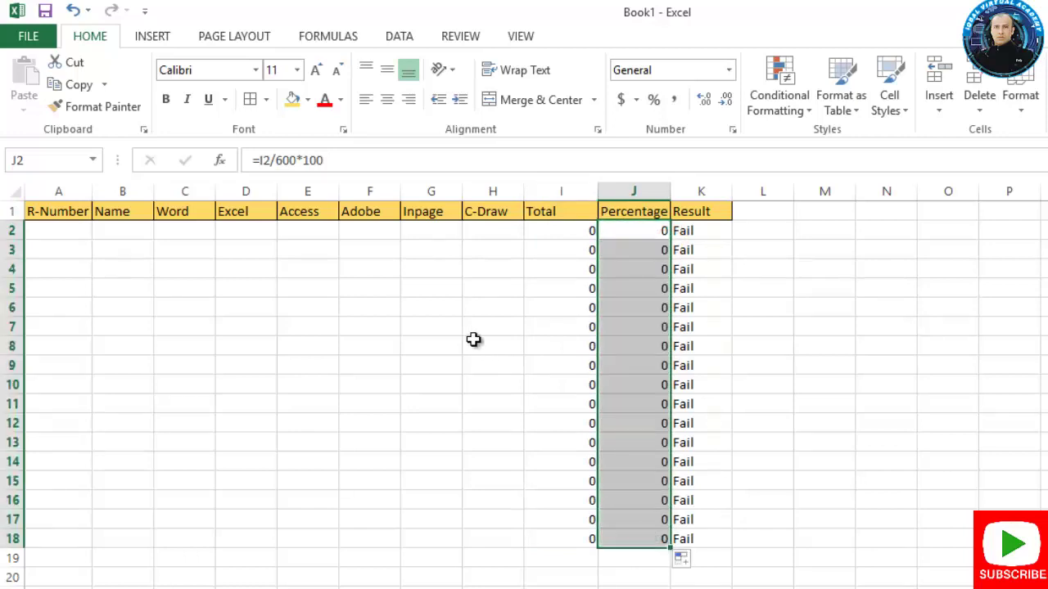
Enter two consecutive six-digit student roll numbers in cells A2 and A3, and select both cells
{"action": "left_click", "coordinate": [56, 237]}
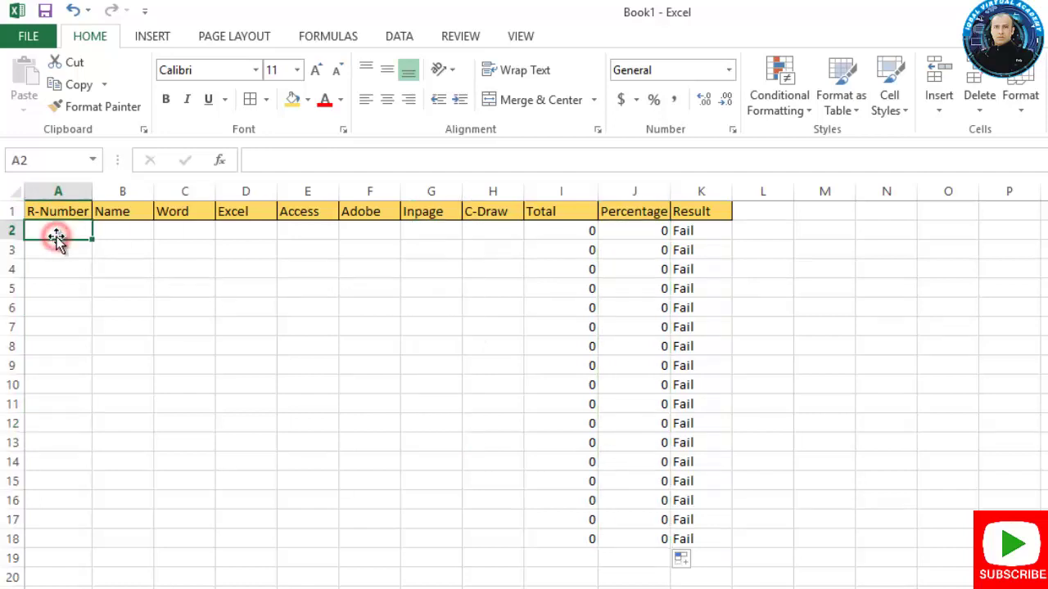
{"action": "type", "text": "11"}
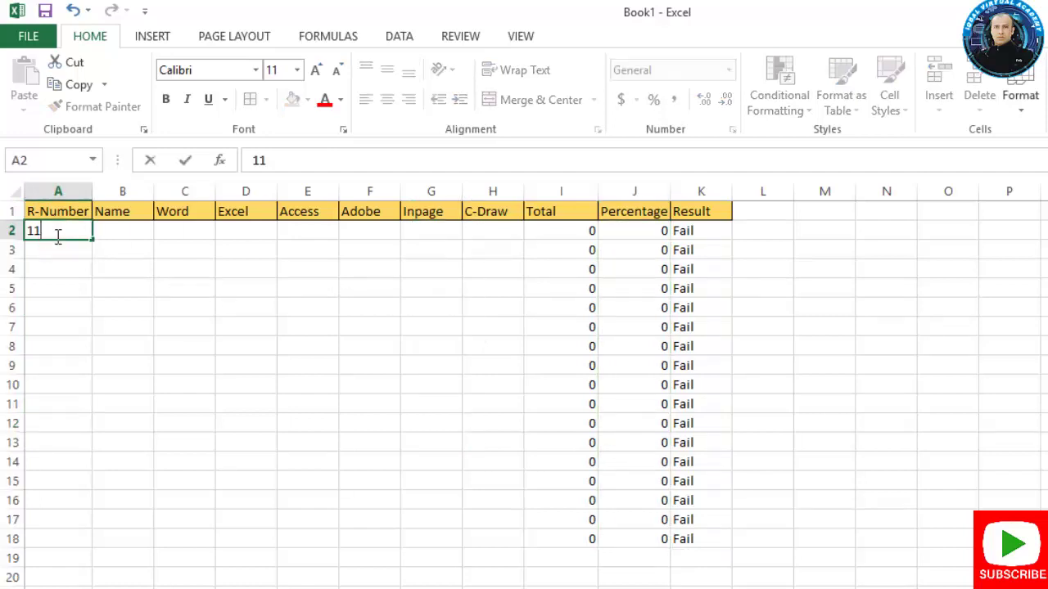
{"action": "type", "text": "2233"}
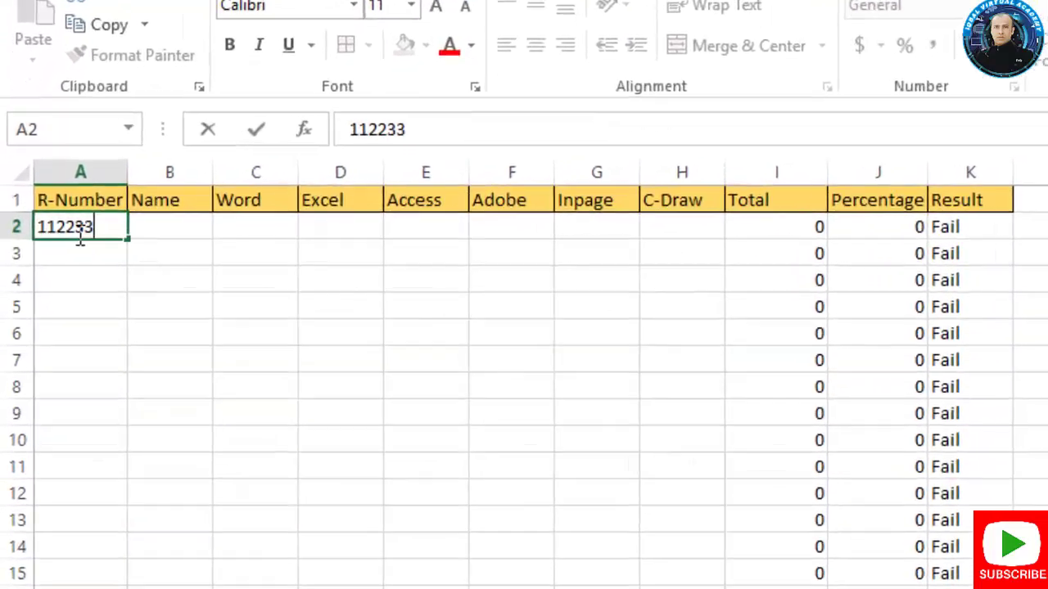
{"action": "key", "text": "Return"}
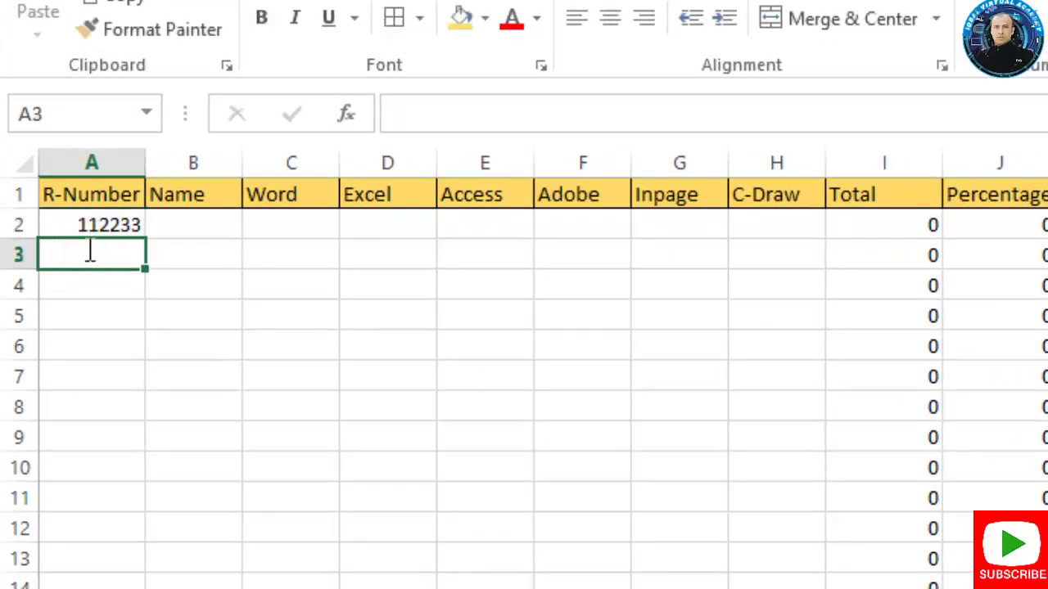
{"action": "type", "text": "1122"}
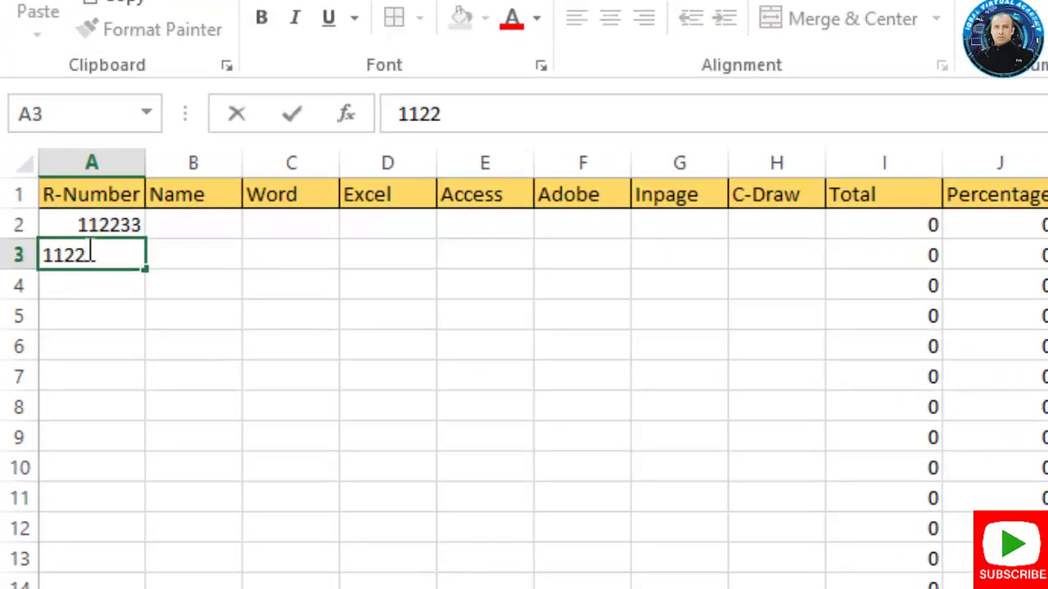
{"action": "type", "text": "34"}
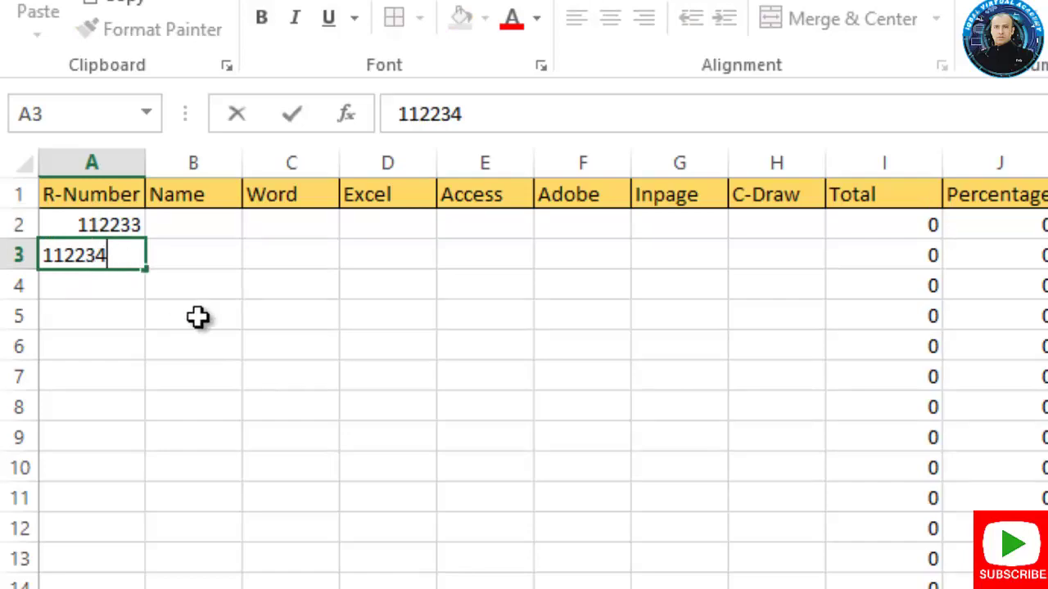
{"action": "left_click", "coordinate": [196, 316]}
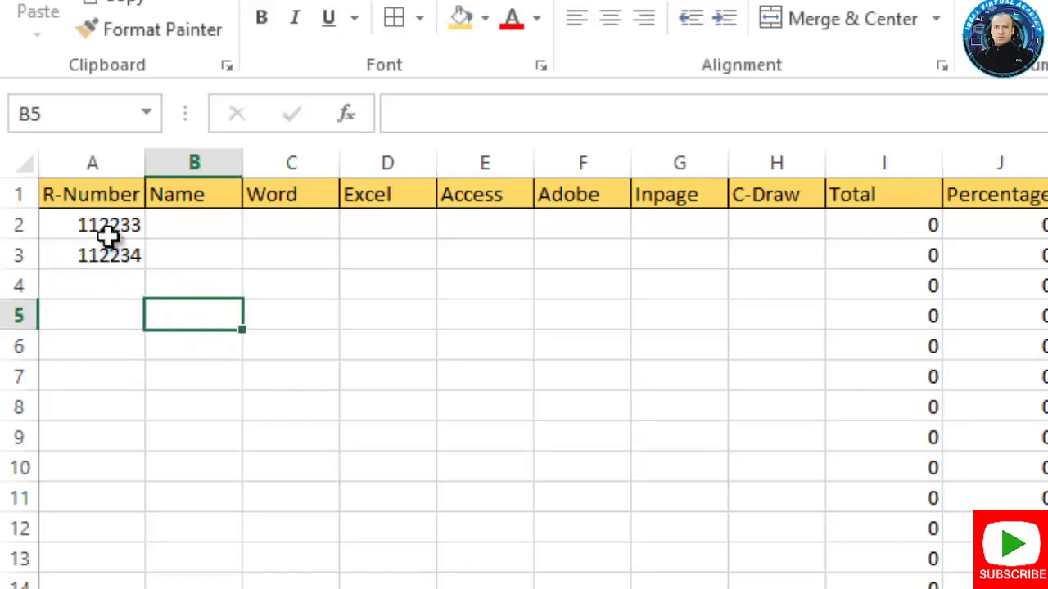
{"action": "left_click_drag", "start_coordinate": [108, 235], "coordinate": [108, 255]}
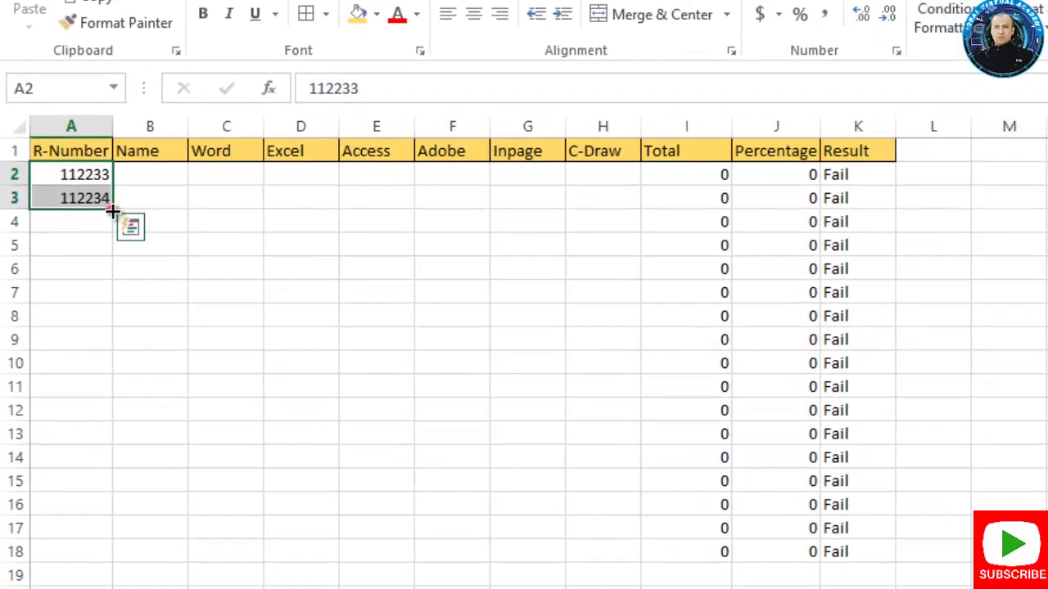
Fill the roll number series from A2:A3 down to row 18
{"action": "left_click_drag", "start_coordinate": [112, 210], "coordinate": [116, 568]}
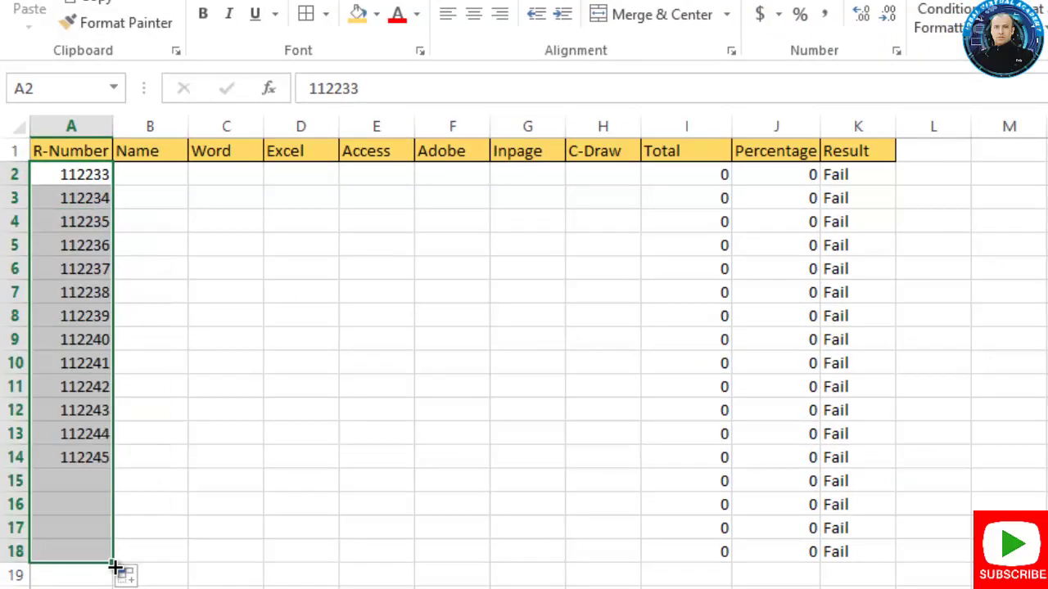
{"action": "left_click", "coordinate": [184, 335]}
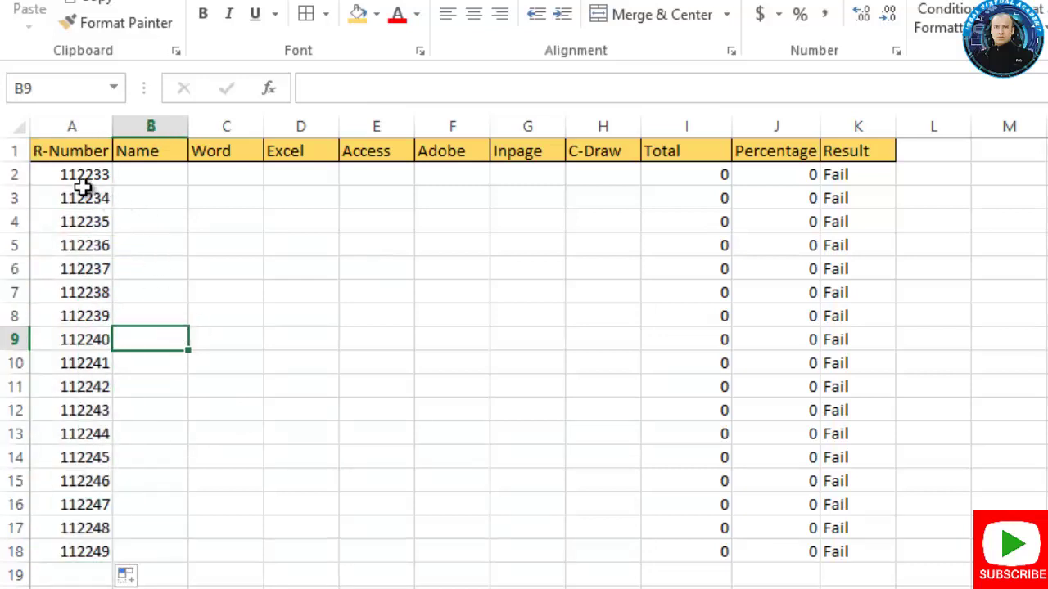
Shade the marksheet body A2:K18 with a light gold fill and apply borders to all its cells
{"action": "left_click_drag", "start_coordinate": [84, 175], "coordinate": [823, 552]}
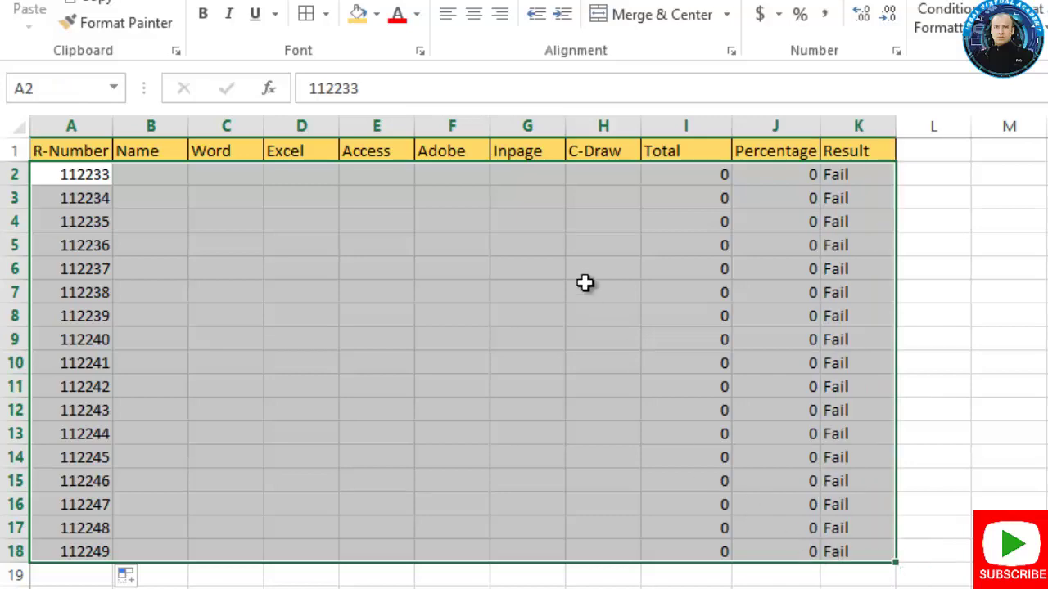
{"action": "left_click", "coordinate": [378, 18]}
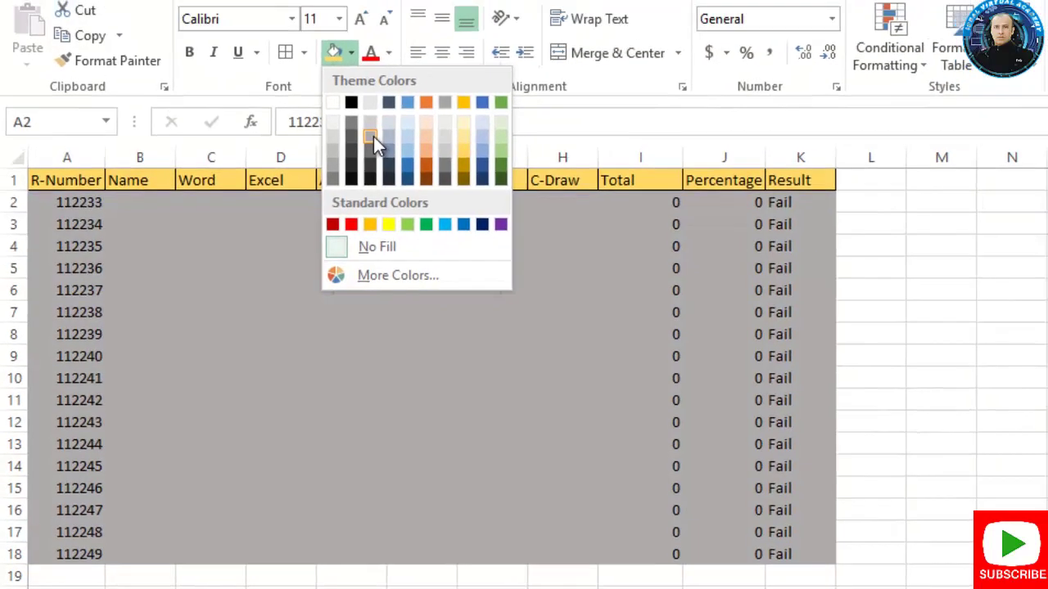
{"action": "left_click", "coordinate": [338, 175]}
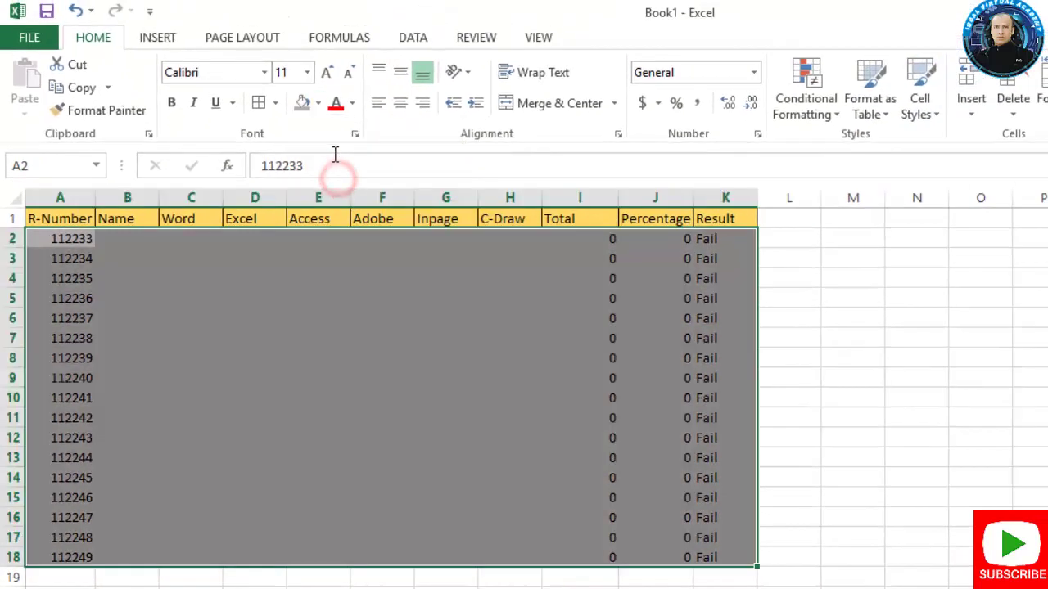
{"action": "left_click", "coordinate": [318, 103]}
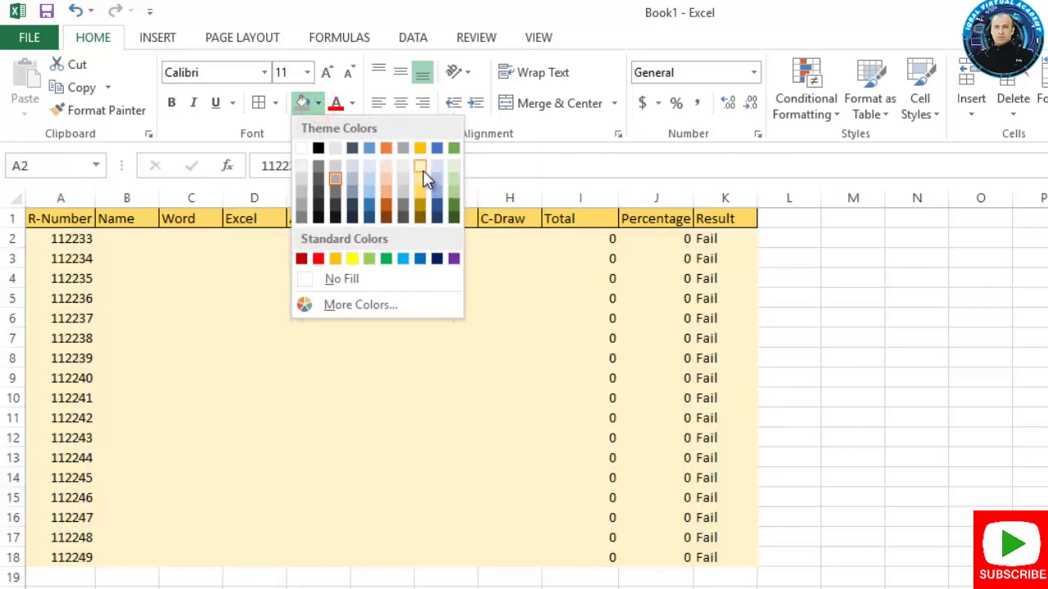
{"action": "left_click", "coordinate": [422, 170]}
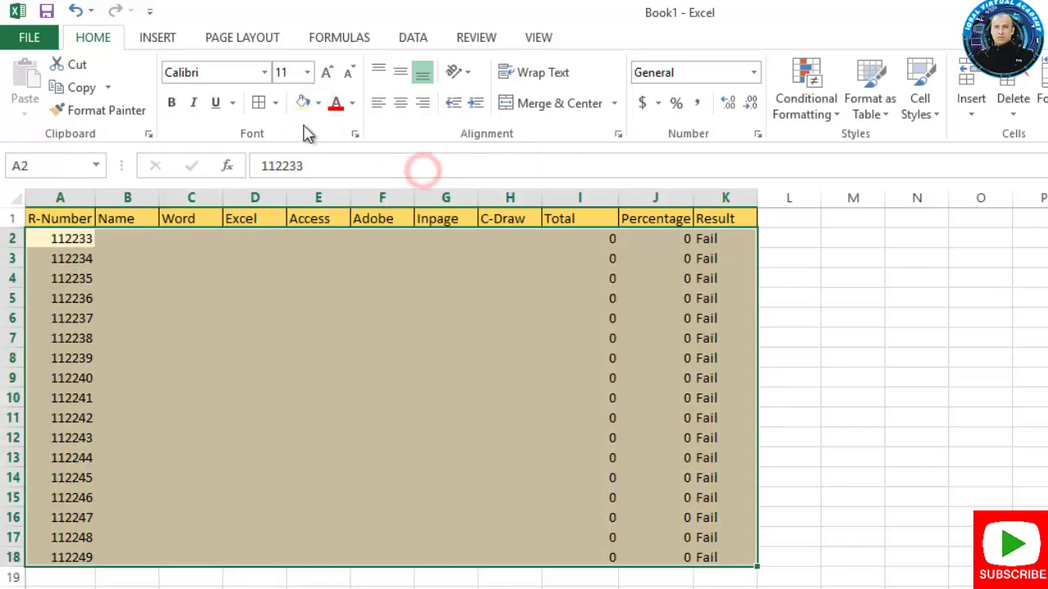
{"action": "left_click", "coordinate": [258, 105]}
{"action": "left_click", "coordinate": [363, 311]}
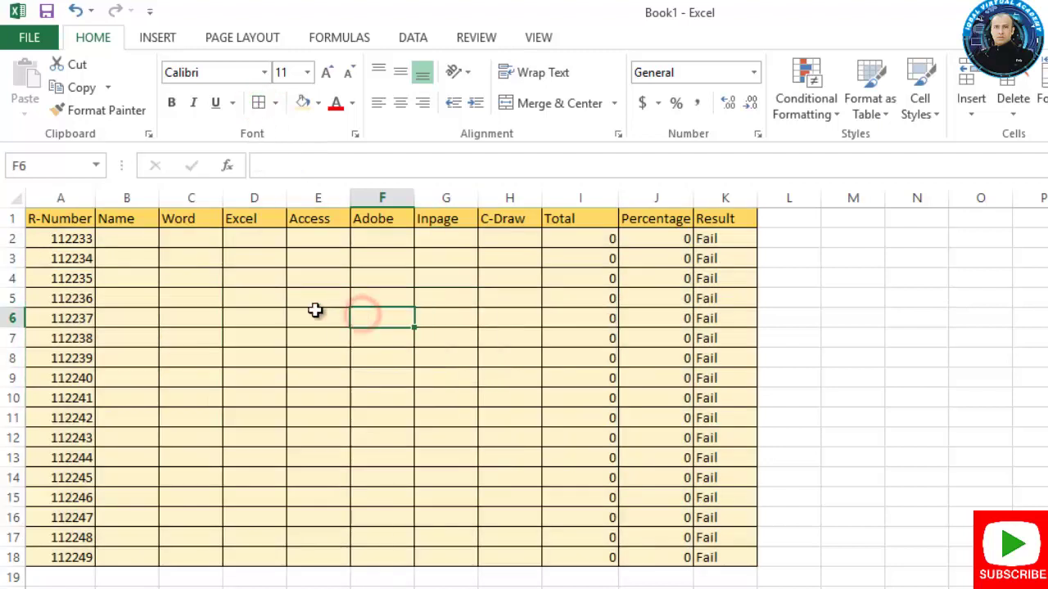
Widen the Name column and enter the first student's full name in B2
{"action": "left_click", "coordinate": [142, 239]}
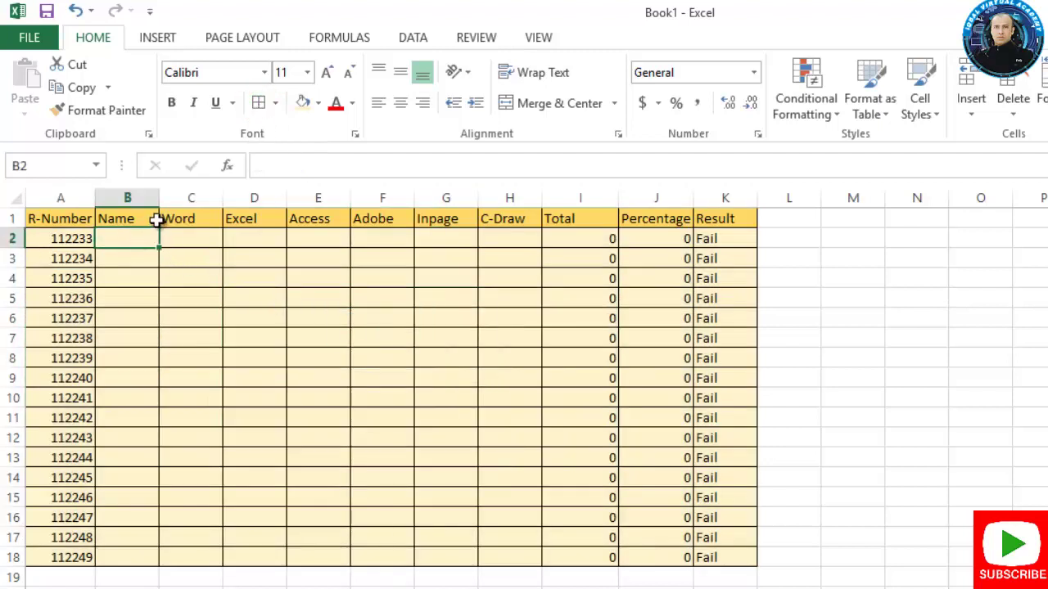
{"action": "left_click_drag", "start_coordinate": [159, 200], "coordinate": [207, 210]}
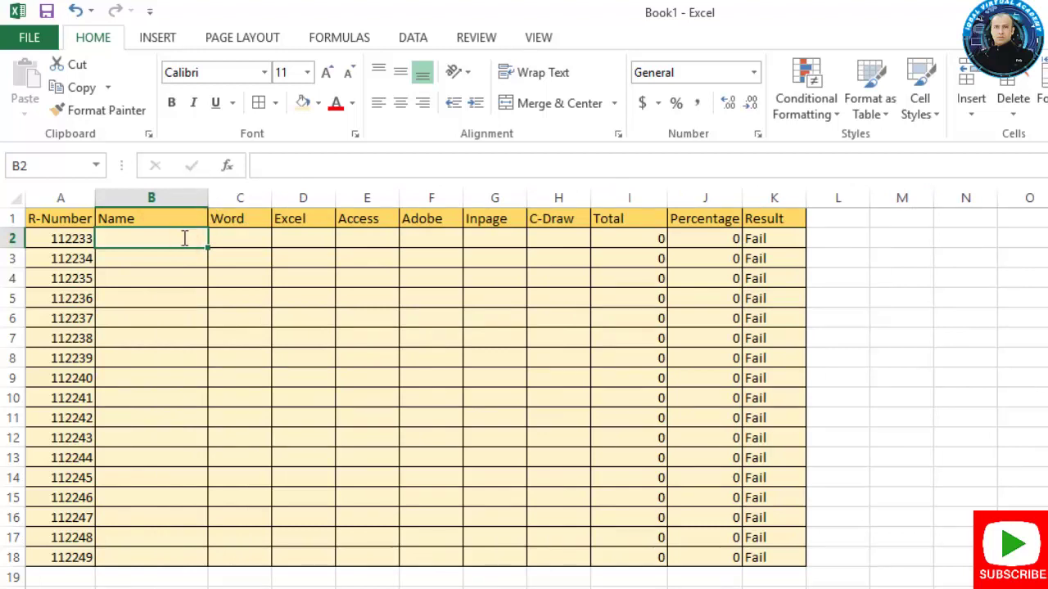
{"action": "type", "text": "Javed i"}
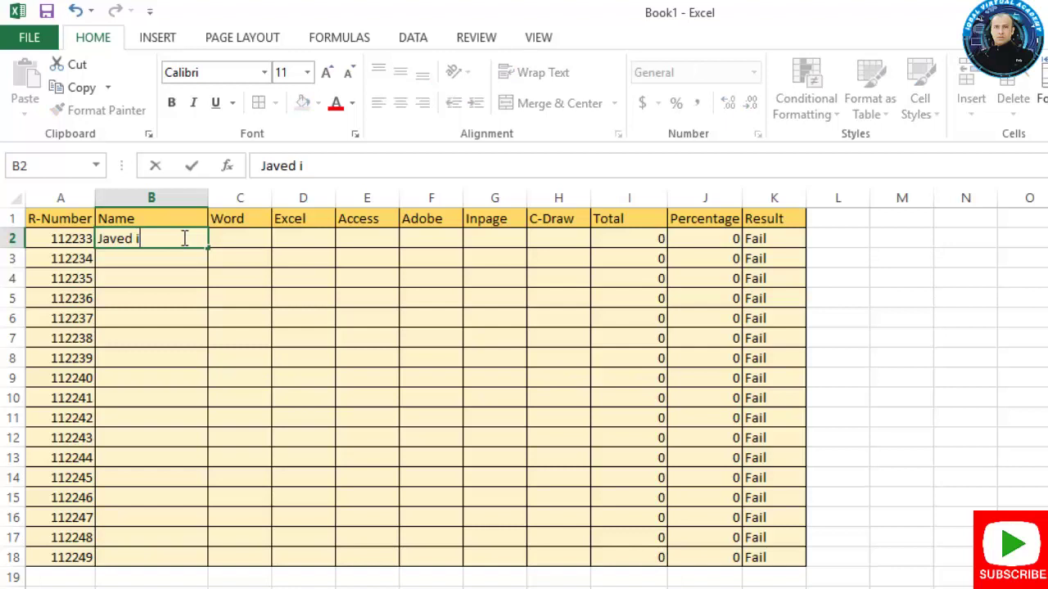
{"action": "type", "text": "qb"}
{"action": "key", "text": "BackSpace"}
{"action": "key", "text": "BackSpace"}
{"action": "key", "text": "BackSpace"}
{"action": "type", "text": "Iqbal"}
{"action": "key", "text": "Tab"}
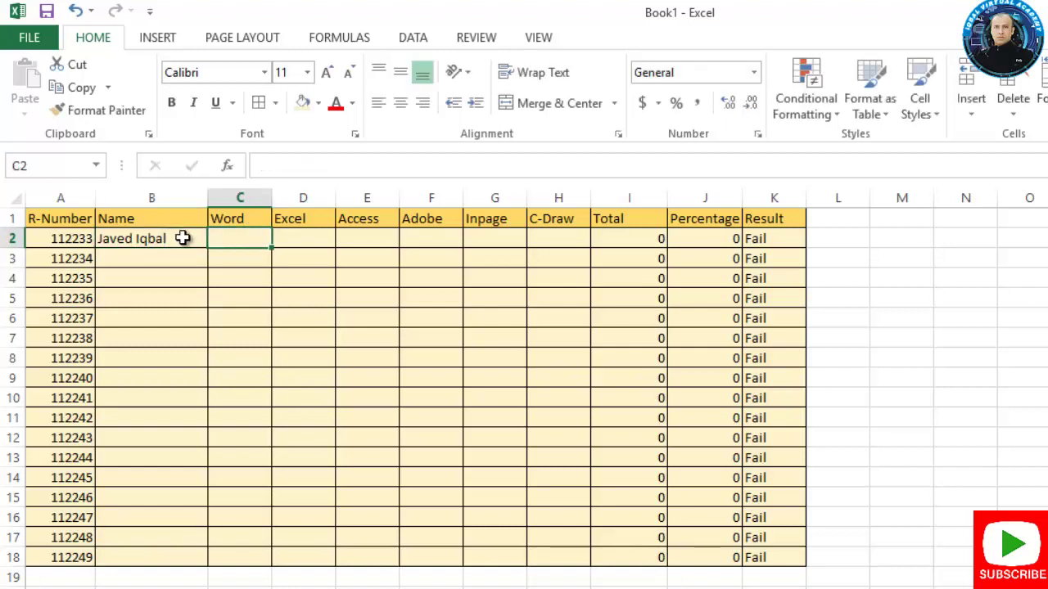
Enter the first student's marks in C2:H2: Word 55, Excel 45, Access 67, Adobe 43, Inpage 22 and C-Draw 33
{"action": "type", "text": "55"}
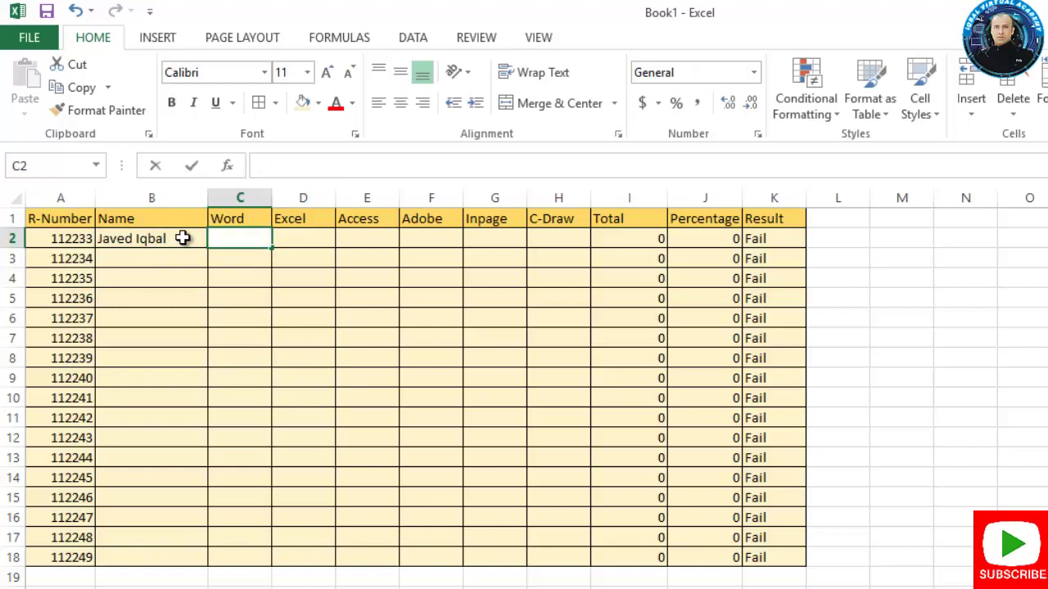
{"action": "key", "text": "Tab"}
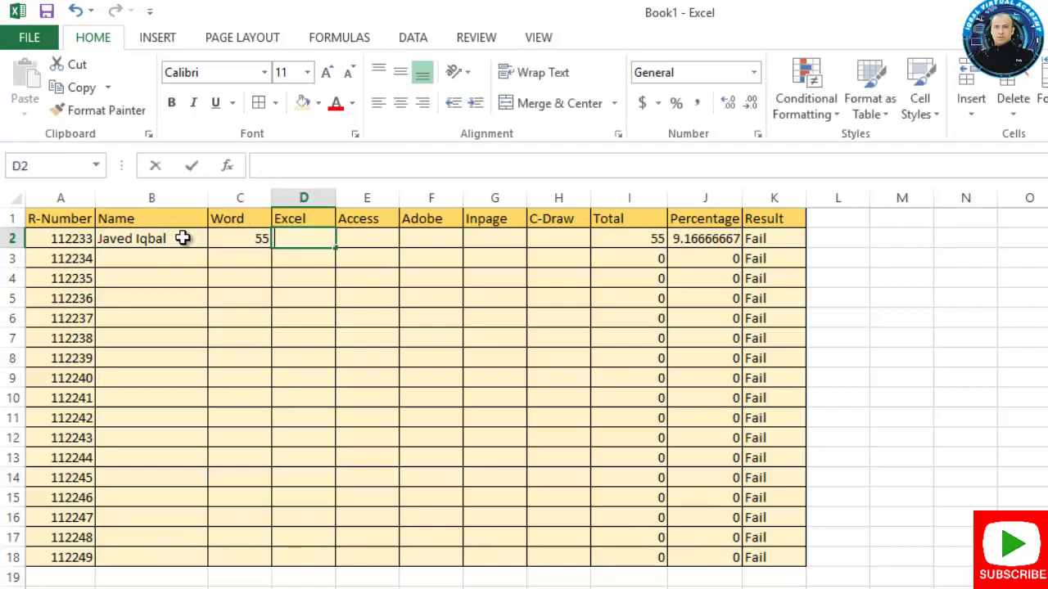
{"action": "type", "text": "45"}
{"action": "key", "text": "Tab"}
{"action": "type", "text": "67"}
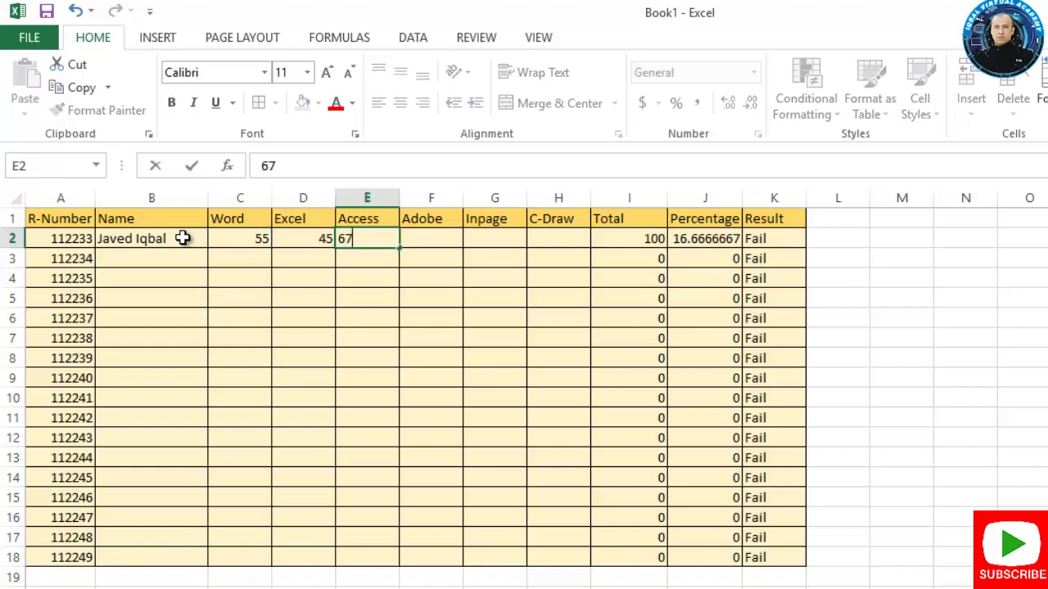
{"action": "key", "text": "Tab"}
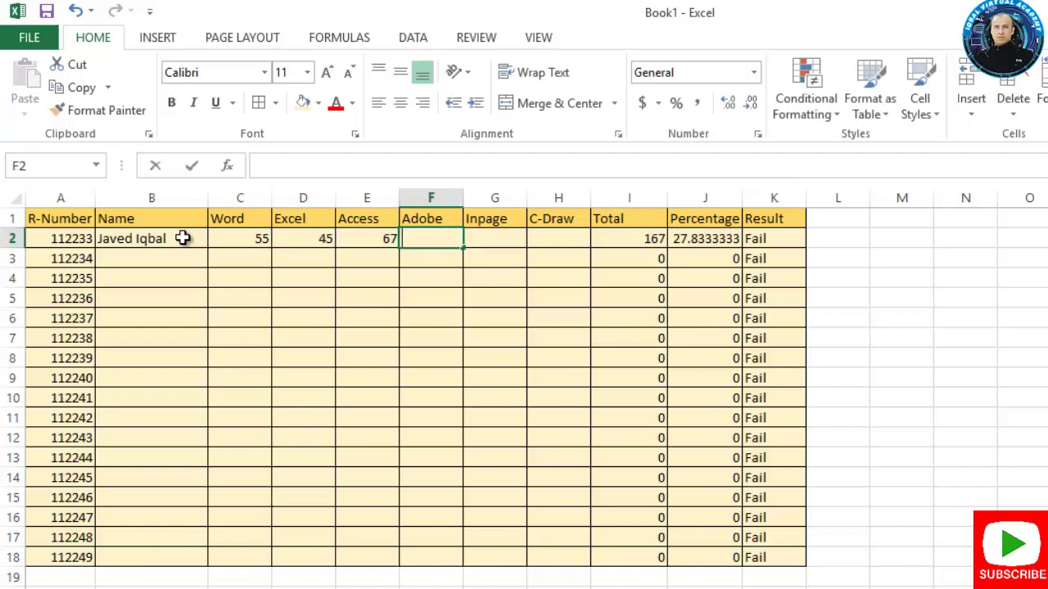
{"action": "type", "text": "43"}
{"action": "key", "text": "Tab"}
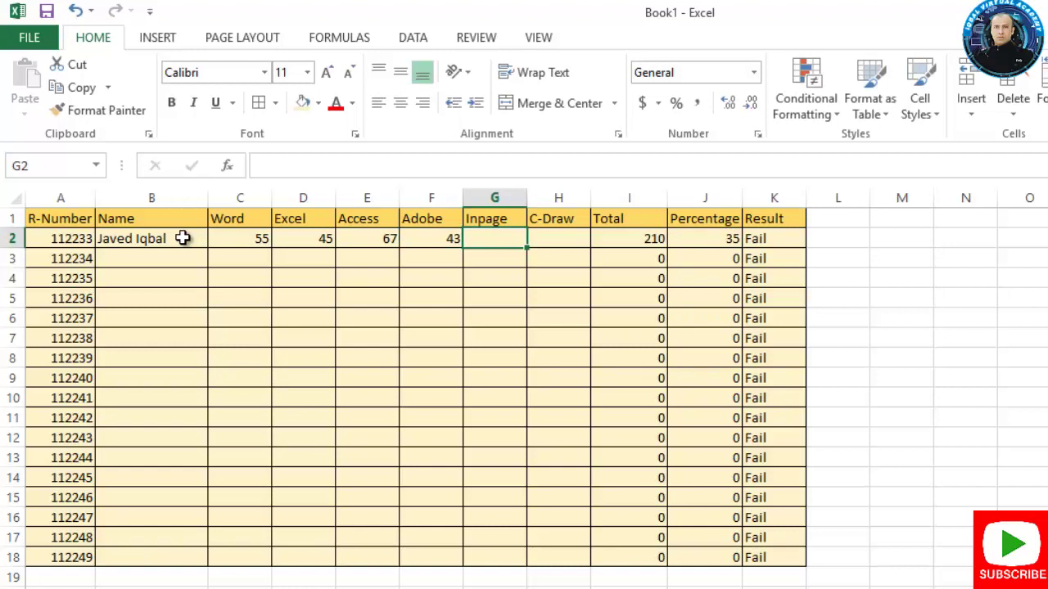
{"action": "type", "text": "22"}
{"action": "key", "text": "Tab"}
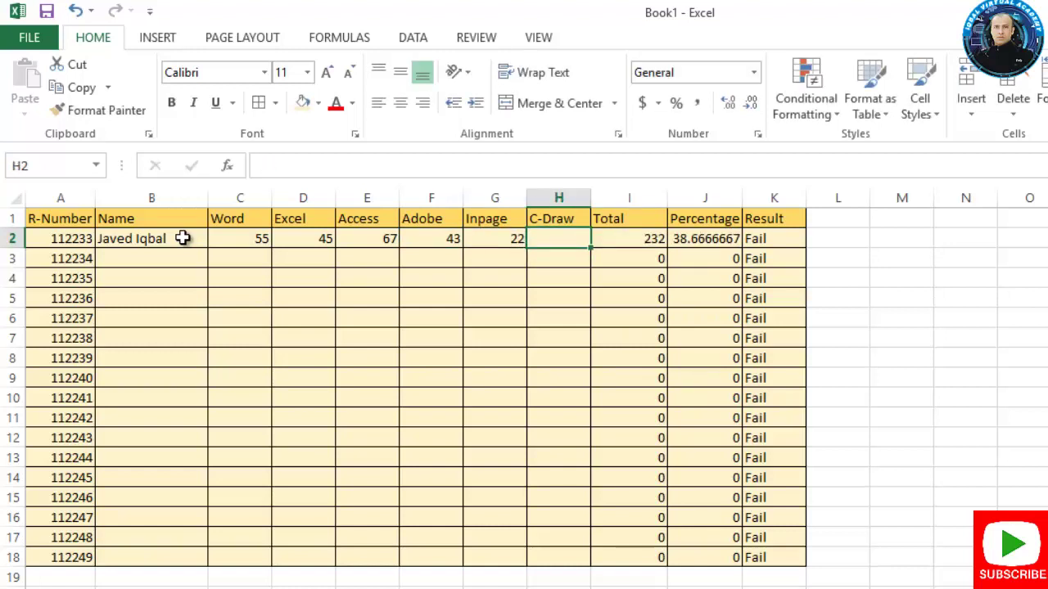
{"action": "type", "text": "33"}
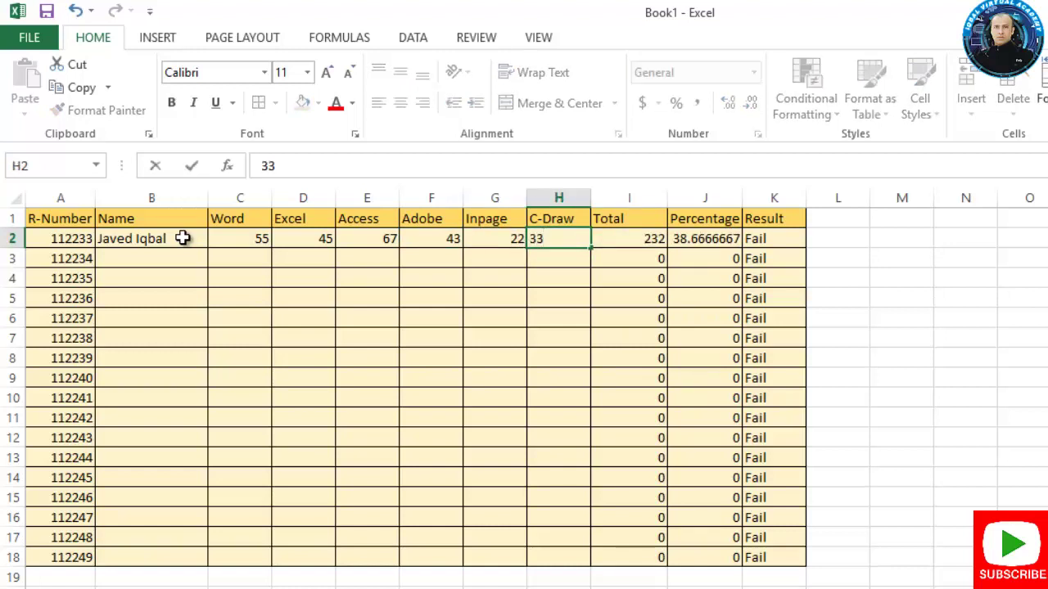
{"action": "key", "text": "Tab"}
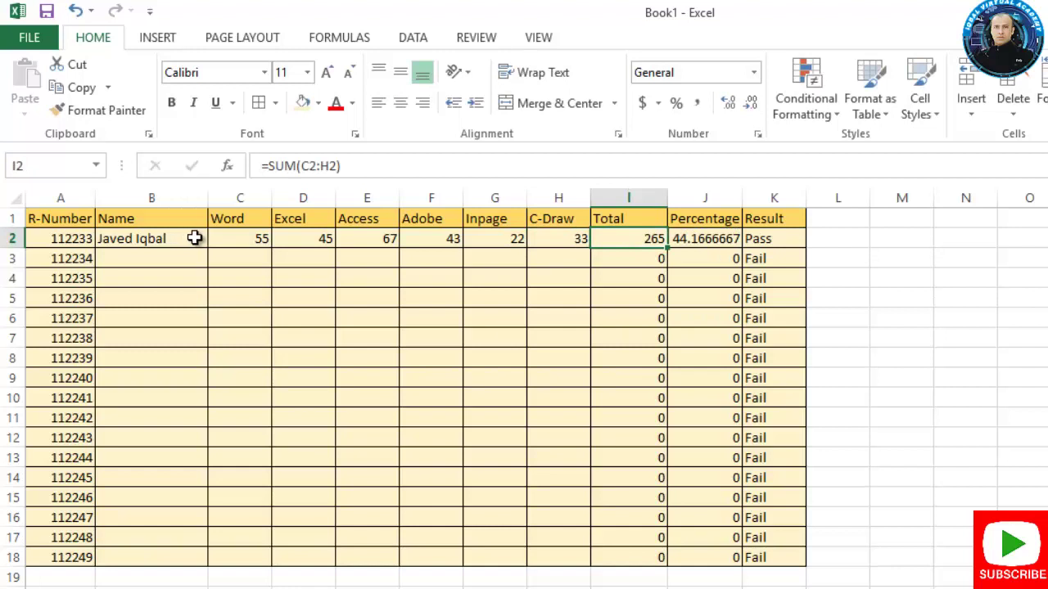
Reduce the percentage in J2 to two decimal places
{"action": "left_click", "coordinate": [725, 238]}
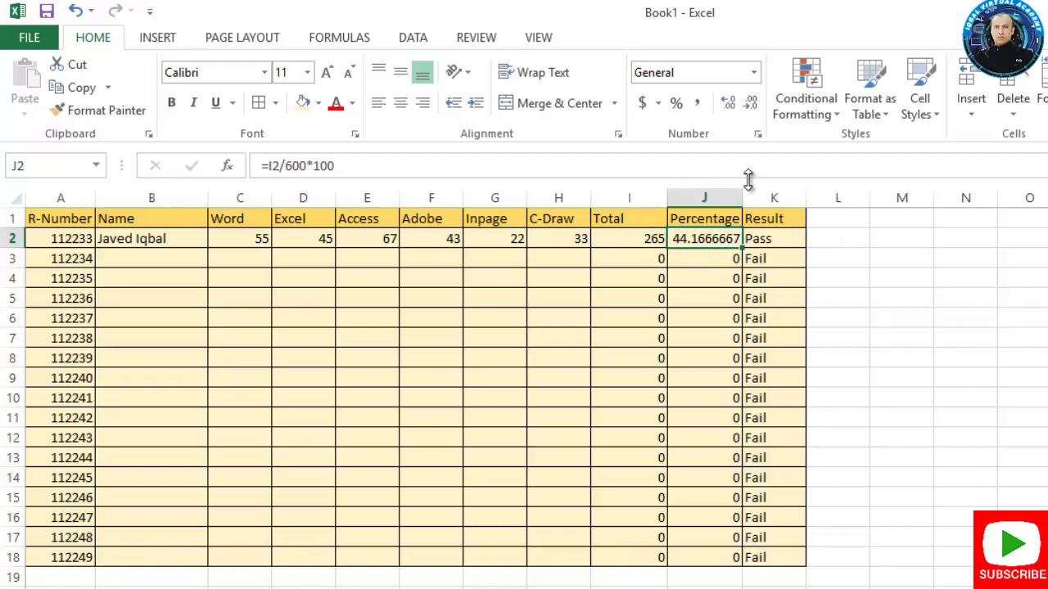
{"action": "left_click", "coordinate": [749, 113]}
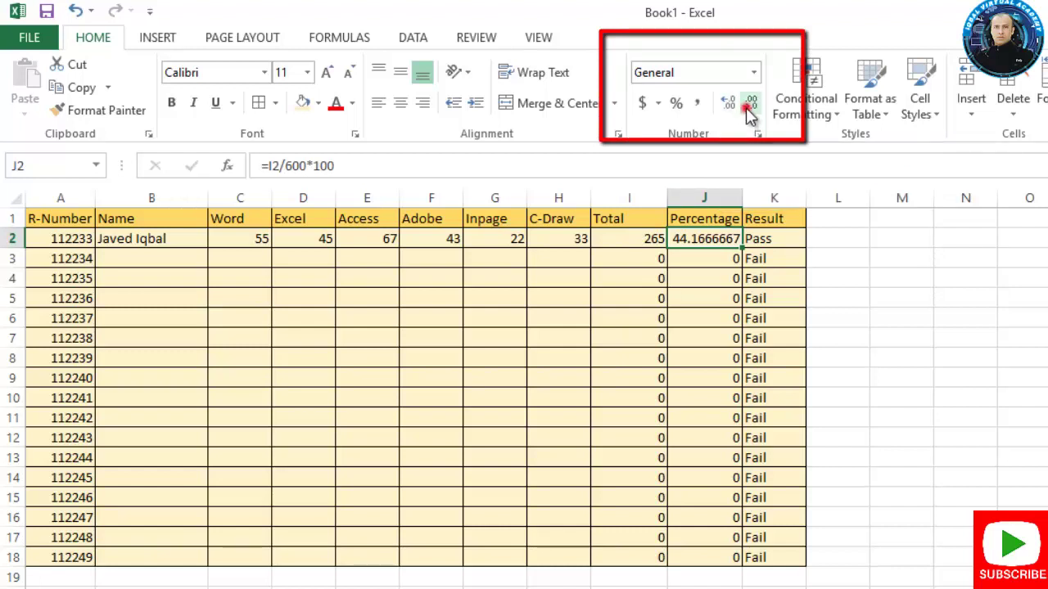
{"action": "left_click", "coordinate": [747, 109]}
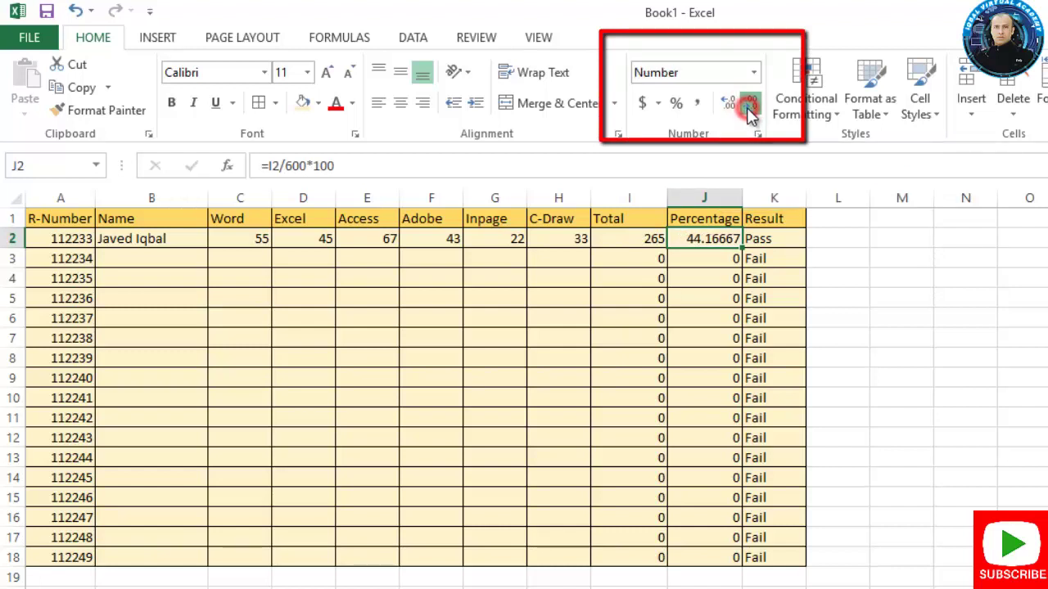
{"action": "left_click", "coordinate": [747, 107]}
{"action": "left_click", "coordinate": [746, 107]}
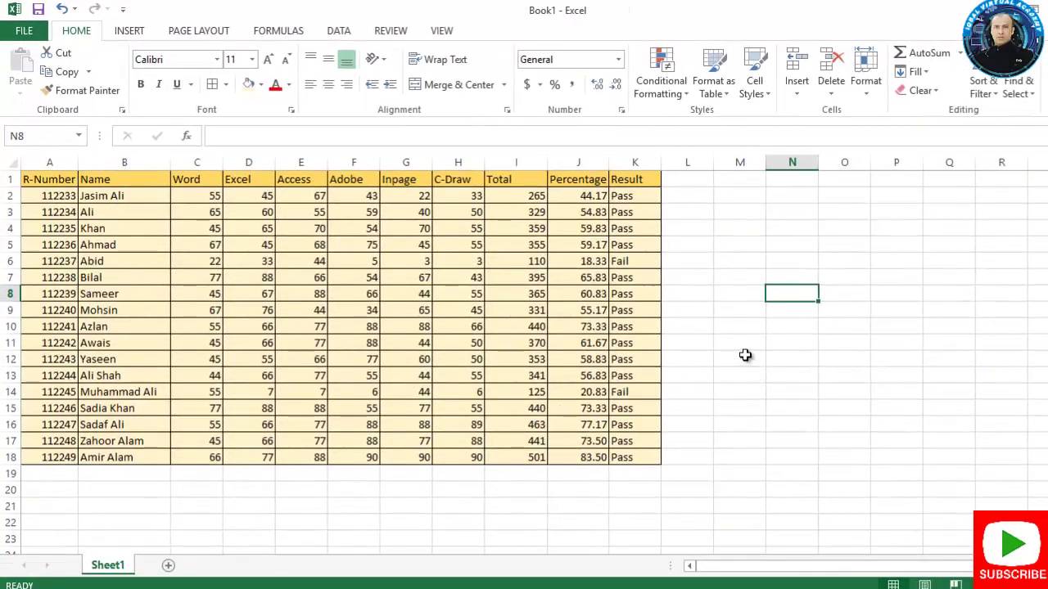
Enter the label "R-Number" in M9 and widen column M to fit it
{"action": "left_click", "coordinate": [720, 314]}
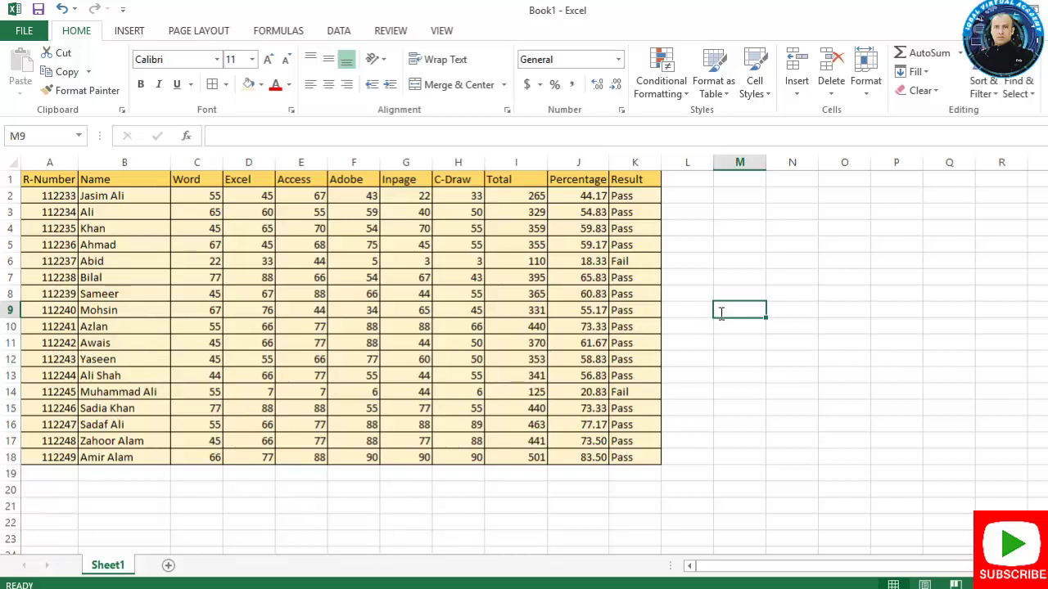
{"action": "type", "text": "R-Numbe"}
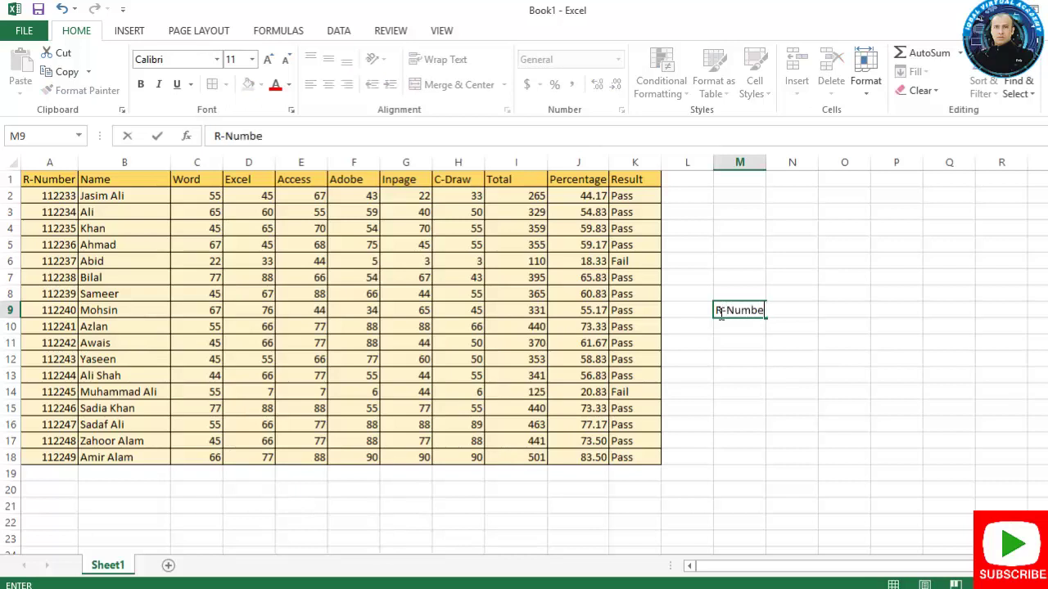
{"action": "type", "text": "r"}
{"action": "key", "text": "Return"}
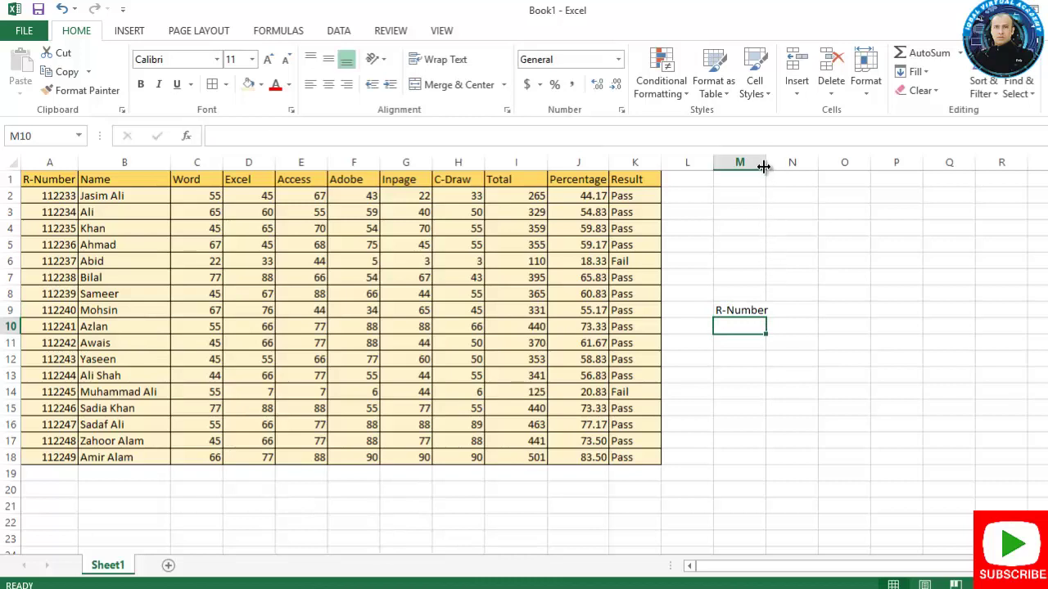
{"action": "left_click_drag", "start_coordinate": [762, 167], "coordinate": [783, 164]}
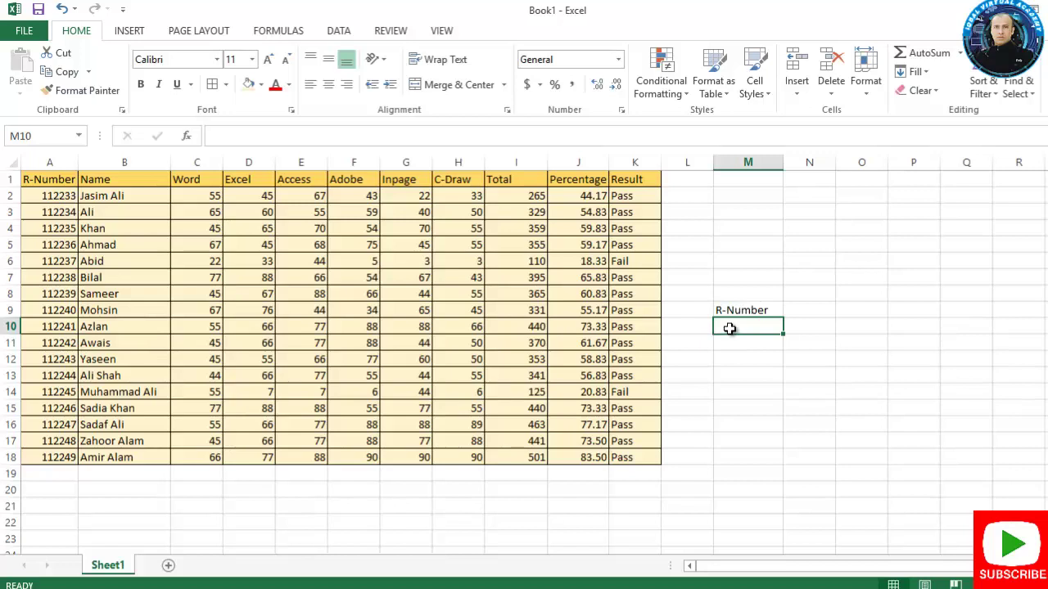
Enter the labels "Total", "Percentage" and "Result" in cells M10, M11 and M12
{"action": "type", "text": "Tota"}
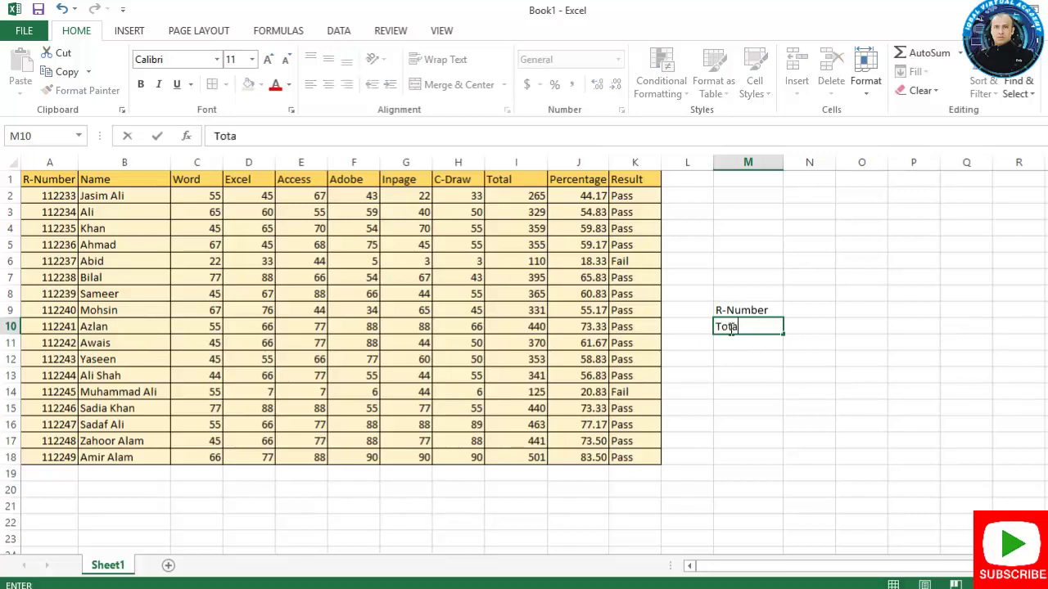
{"action": "type", "text": "l"}
{"action": "key", "text": "Return"}
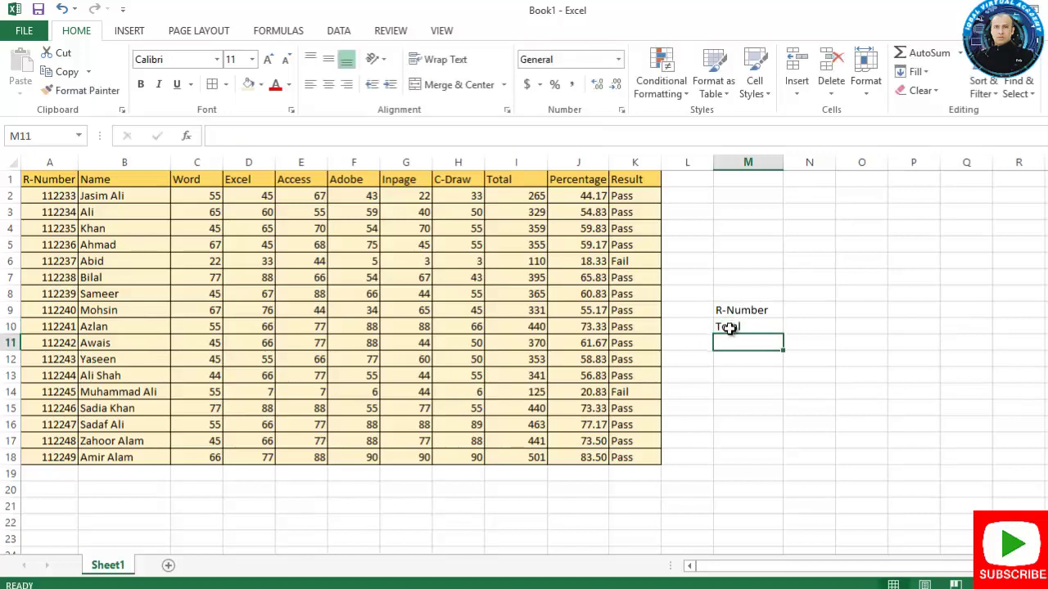
{"action": "type", "text": "Percentage"}
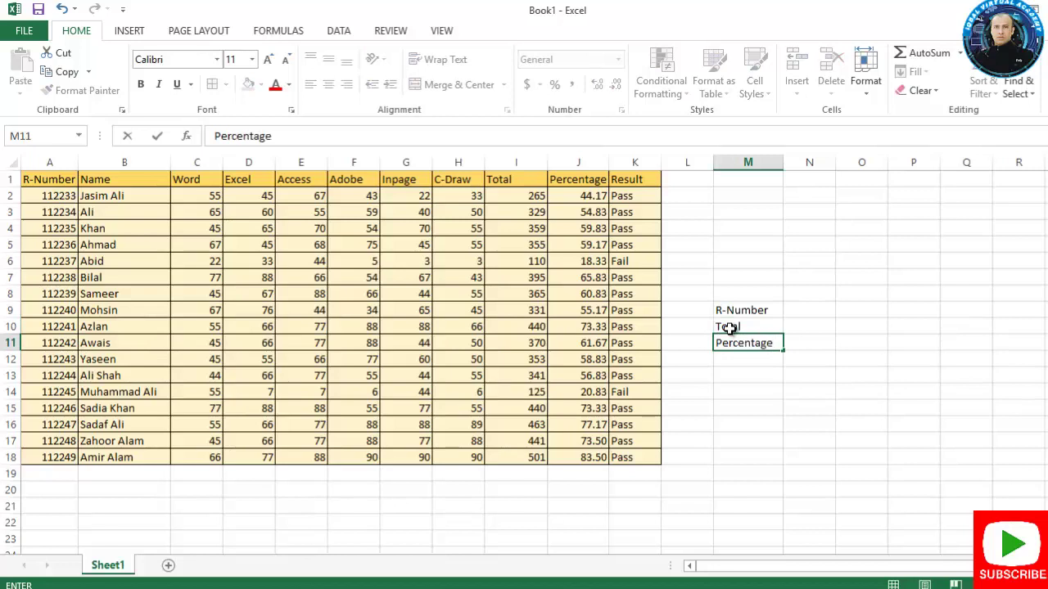
{"action": "key", "text": "Return"}
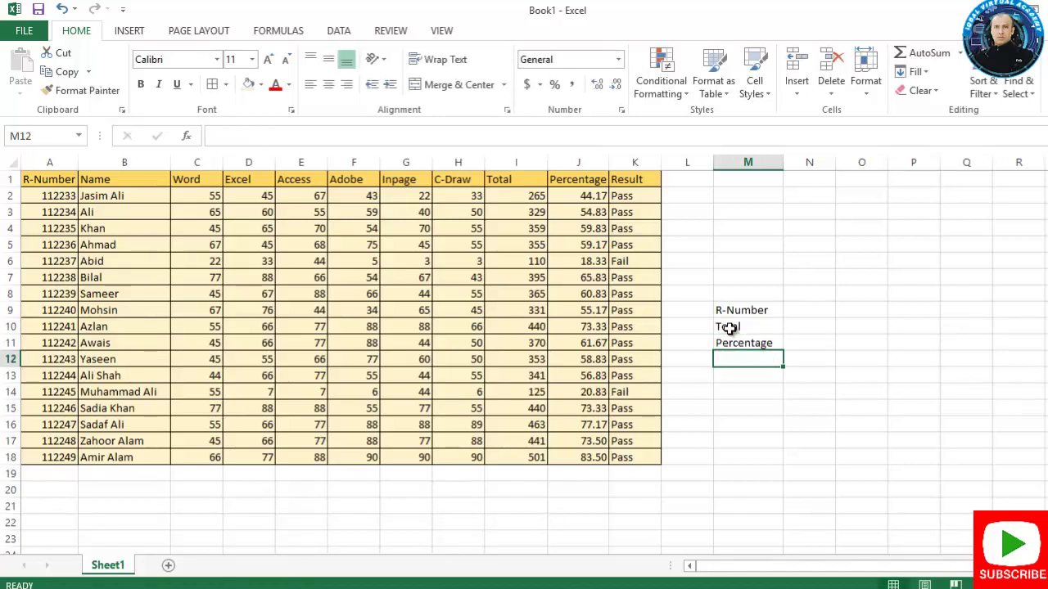
{"action": "type", "text": "Result"}
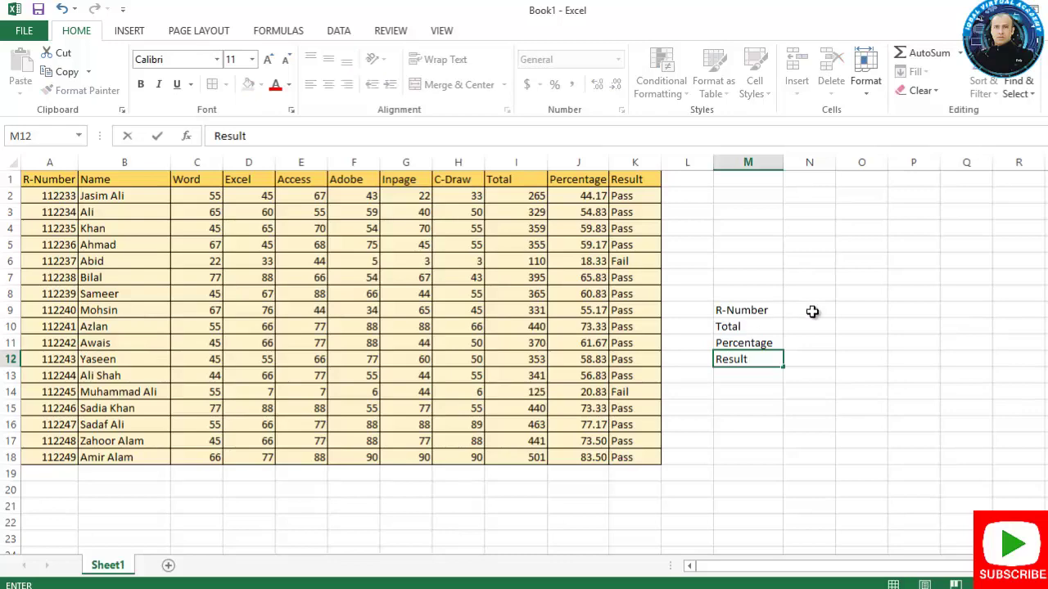
Widen column N beside the lookup labels, with cell N9 selected
{"action": "left_click", "coordinate": [812, 311]}
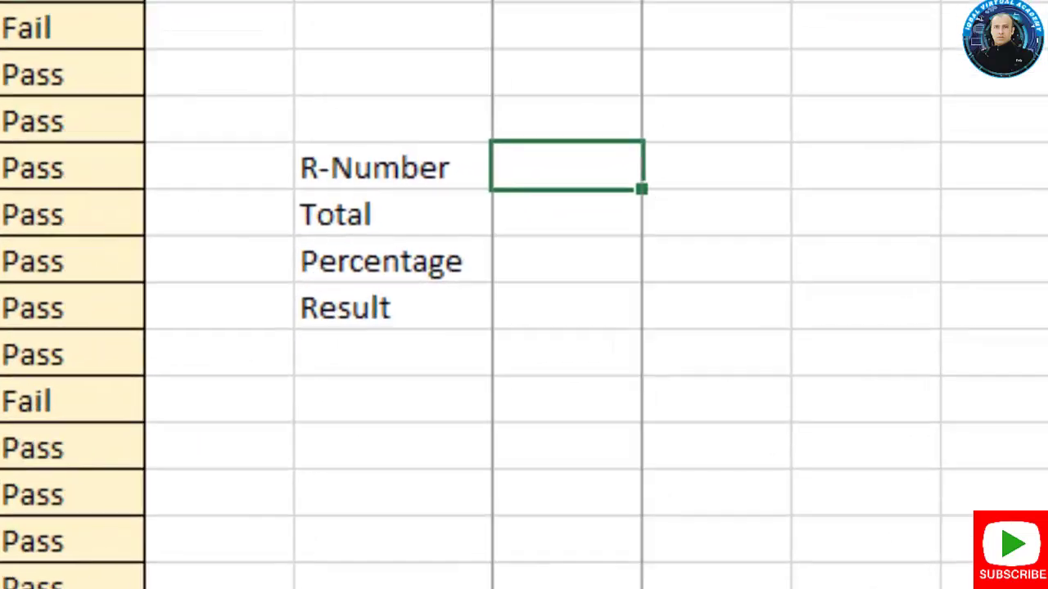
{"action": "left_click_drag", "start_coordinate": [641, 2], "coordinate": [710, 1]}
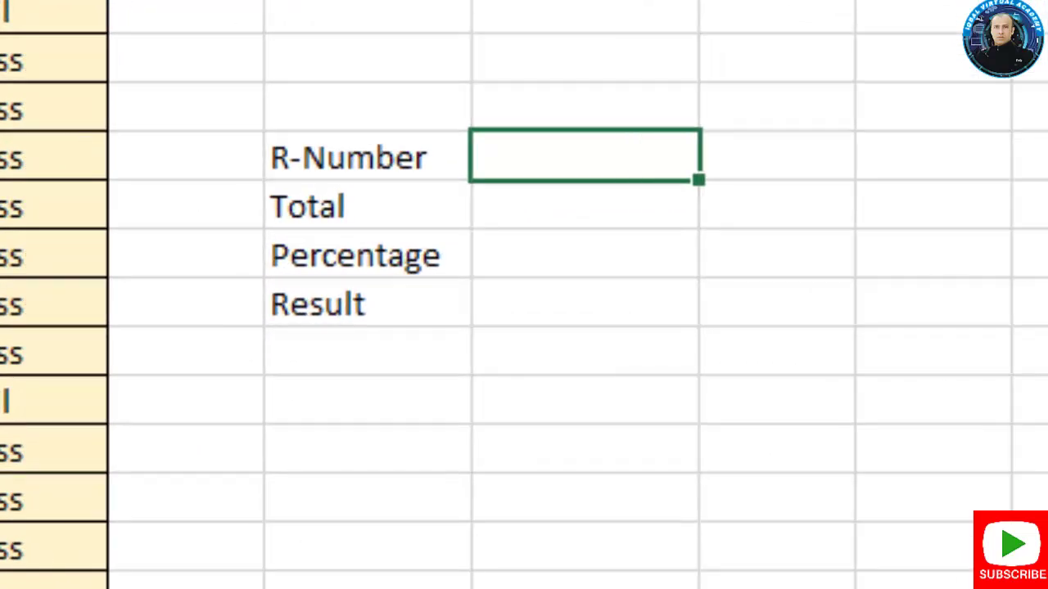
Fill the R-Number row M9:N9 with light blue-grey and the rows below, M10:N12, with grey
{"action": "left_click_drag", "start_coordinate": [388, 152], "coordinate": [498, 323]}
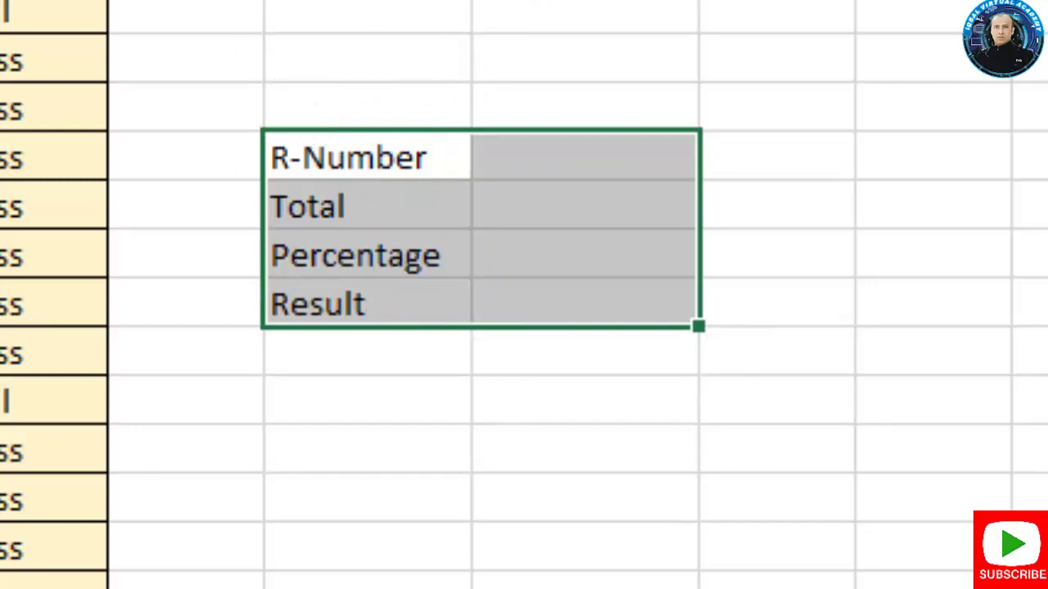
{"action": "left_click", "coordinate": [374, 113]}
{"action": "left_click_drag", "start_coordinate": [374, 156], "coordinate": [505, 154]}
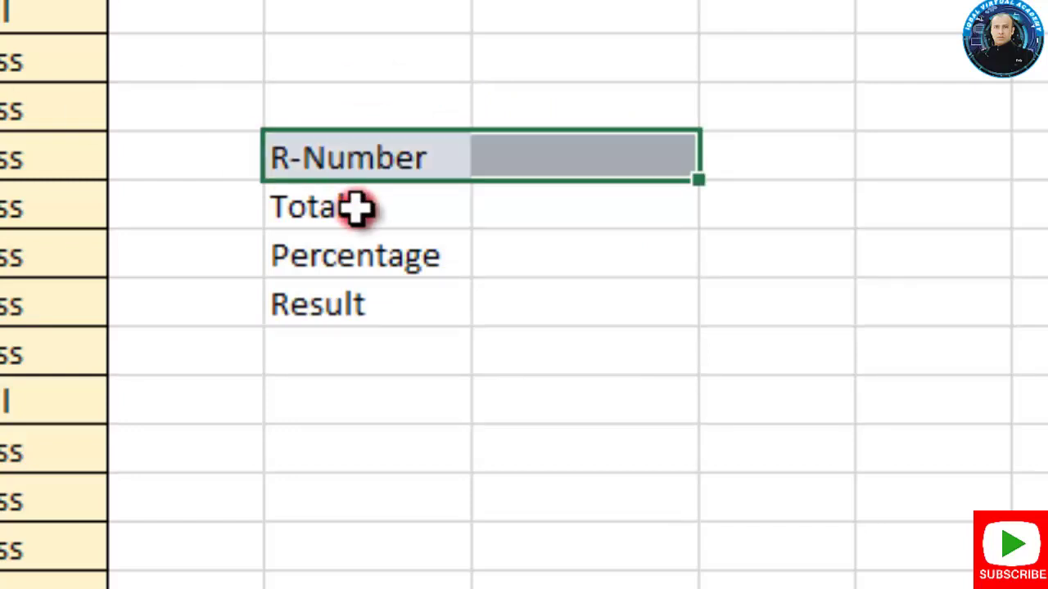
{"action": "left_click_drag", "start_coordinate": [355, 205], "coordinate": [497, 306]}
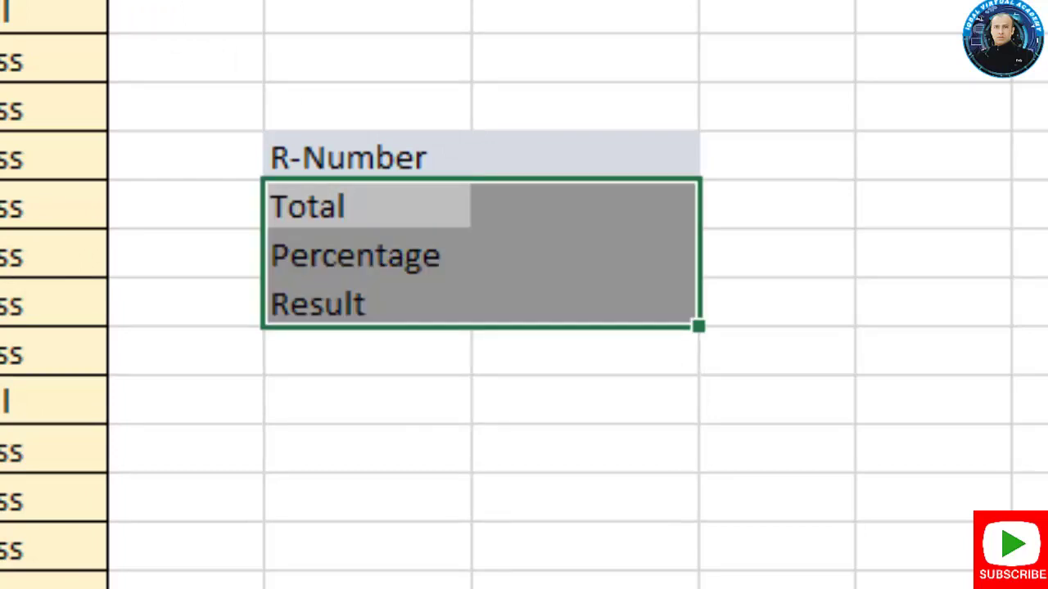
Apply black borders to all cells of the lookup block M9:N12
{"action": "left_click", "coordinate": [453, 164]}
{"action": "left_click", "coordinate": [620, 168]}
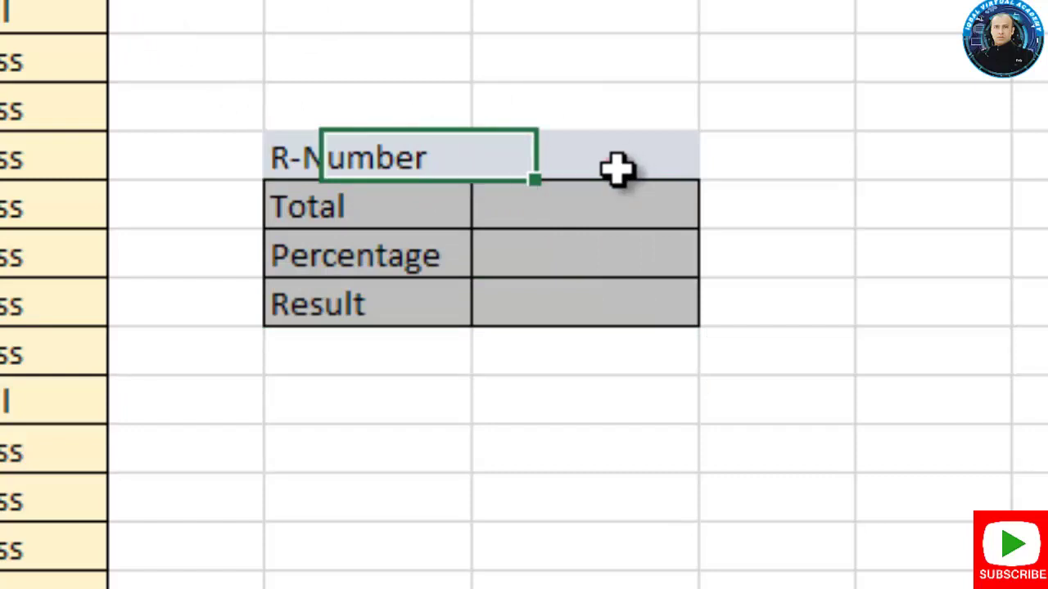
{"action": "left_click", "coordinate": [465, 155], "text": "shift"}
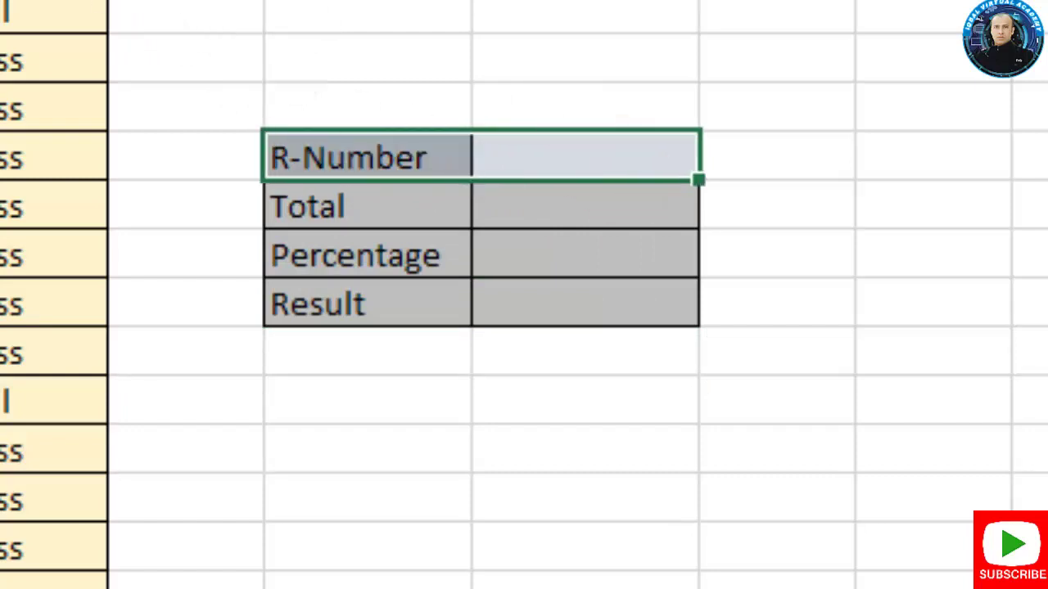
{"action": "left_click", "coordinate": [562, 399]}
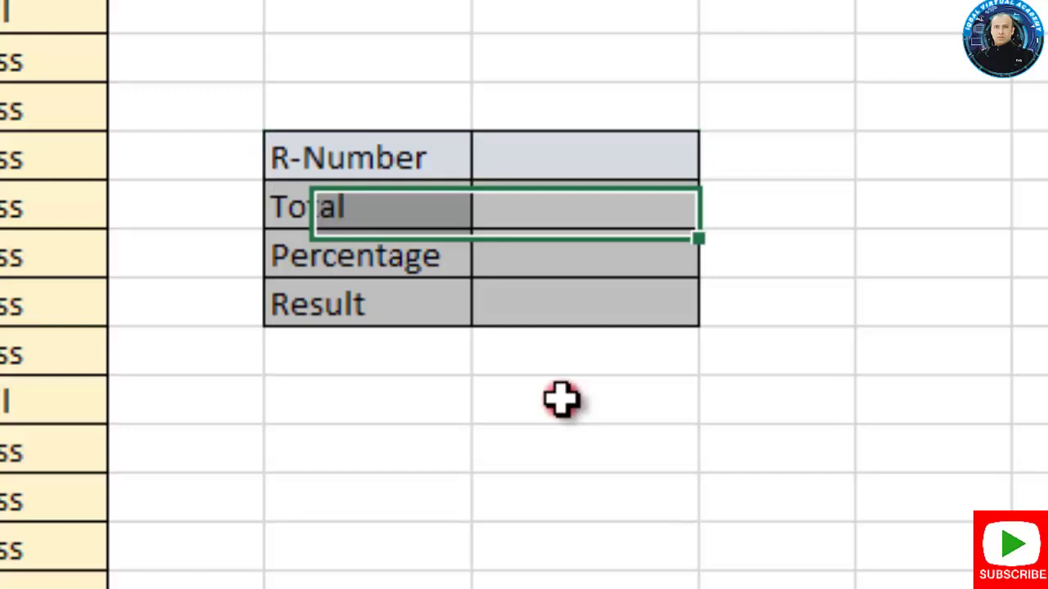
Enter =VLOOKUP(N9,A2:K18,9,FALSE) in N10 to look up the total for the roll number
{"action": "left_click", "coordinate": [559, 168]}
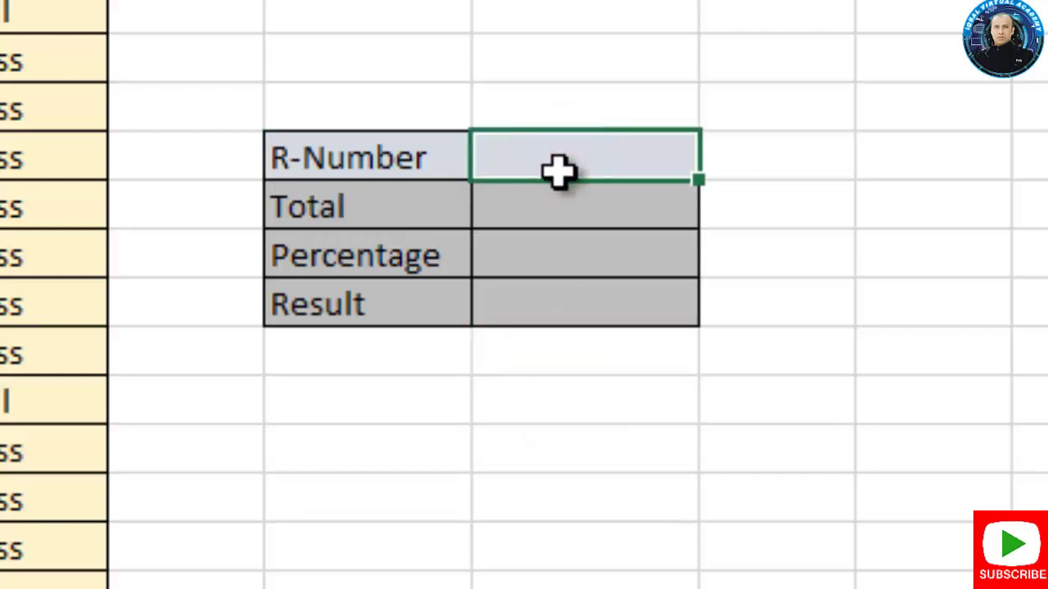
{"action": "left_click", "coordinate": [554, 203]}
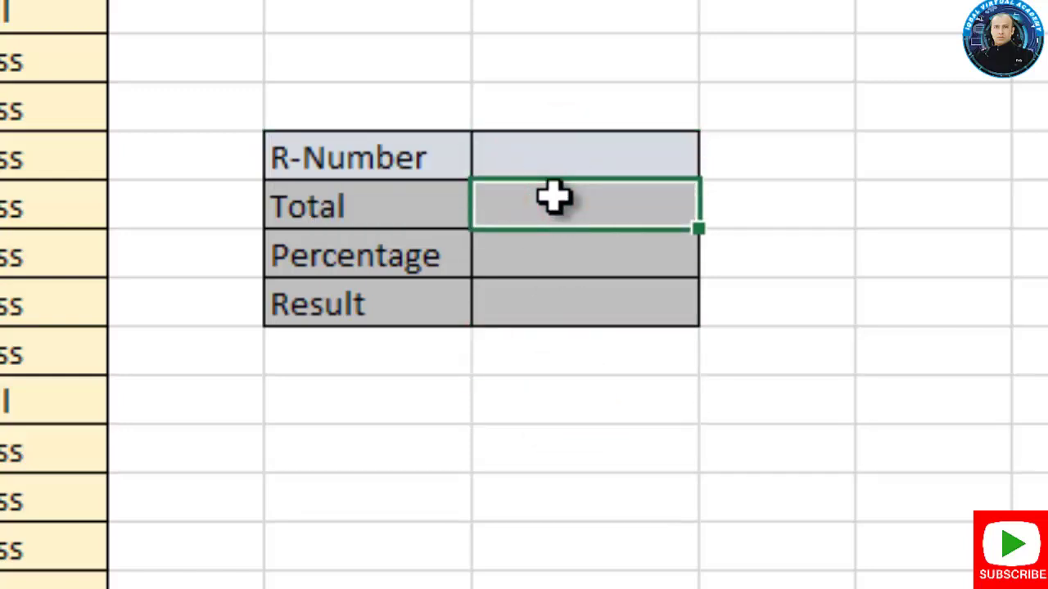
{"action": "double_click", "coordinate": [554, 197]}
{"action": "type", "text": "="}
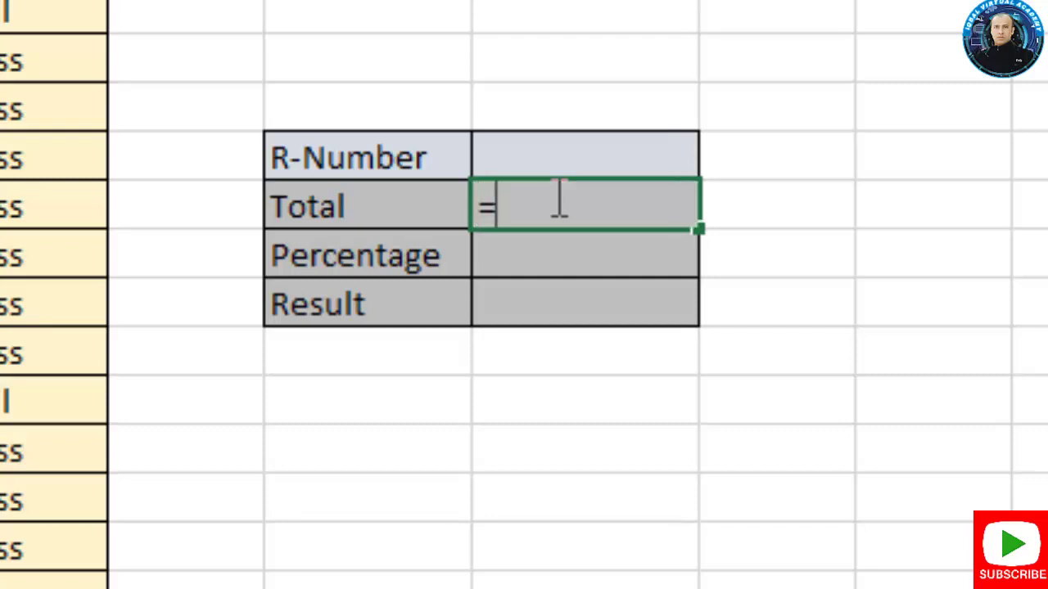
{"action": "type", "text": "vloo"}
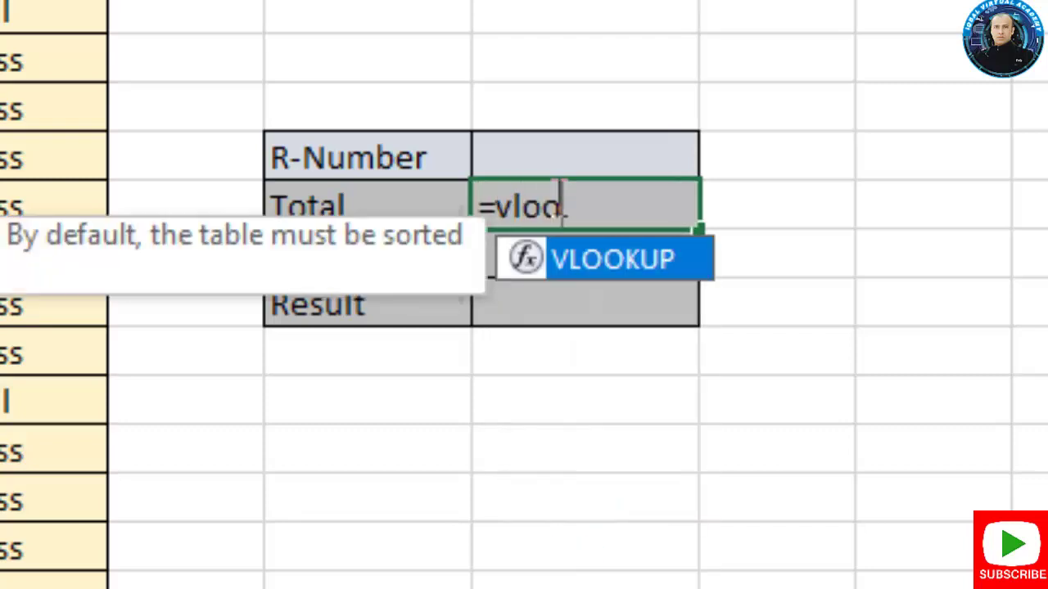
{"action": "type", "text": "kup"}
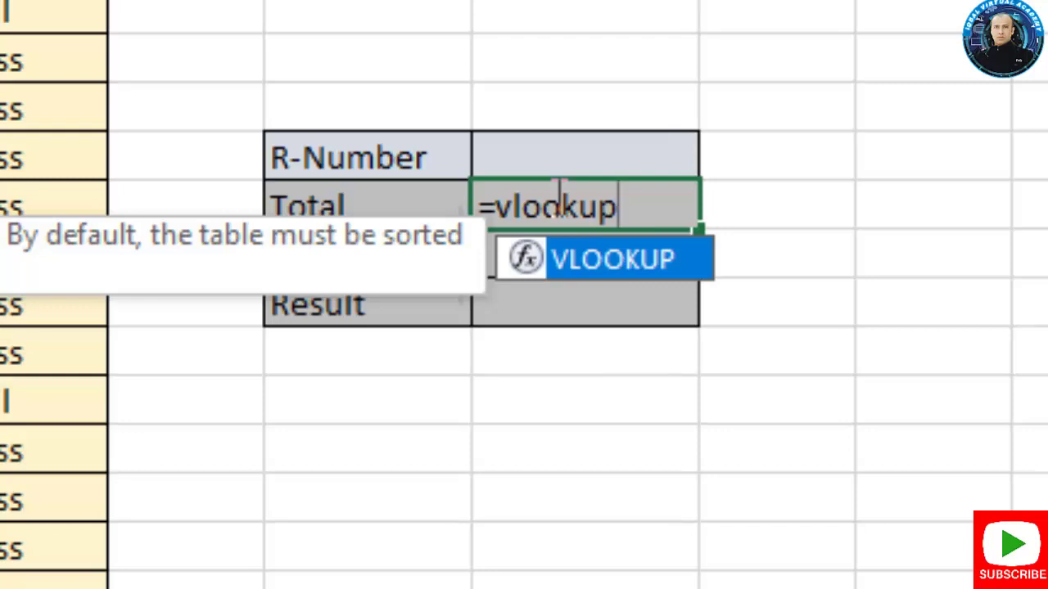
{"action": "type", "text": "("}
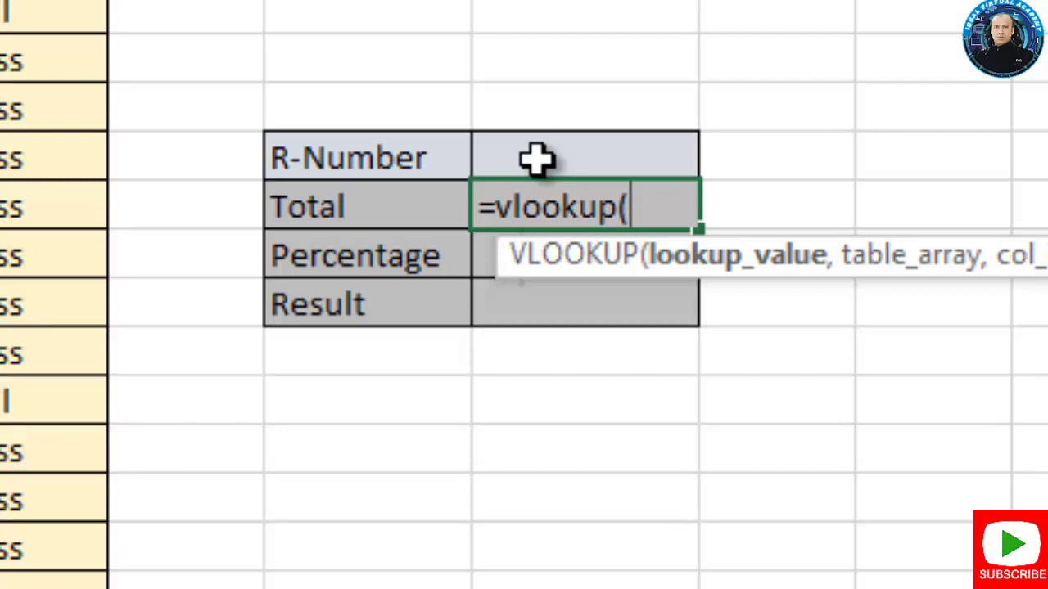
{"action": "left_click", "coordinate": [536, 160]}
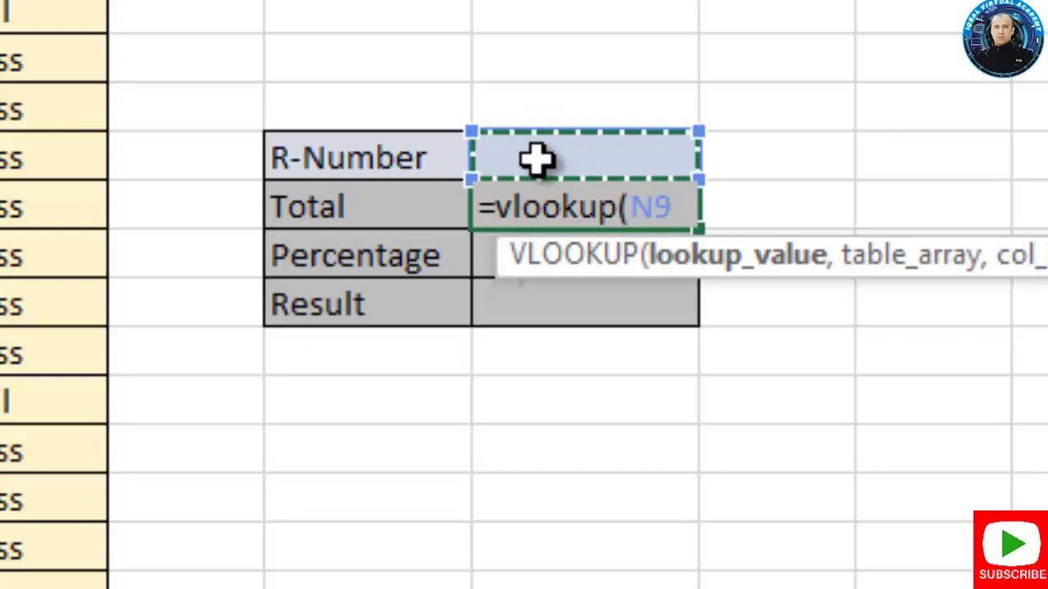
{"action": "type", "text": ","}
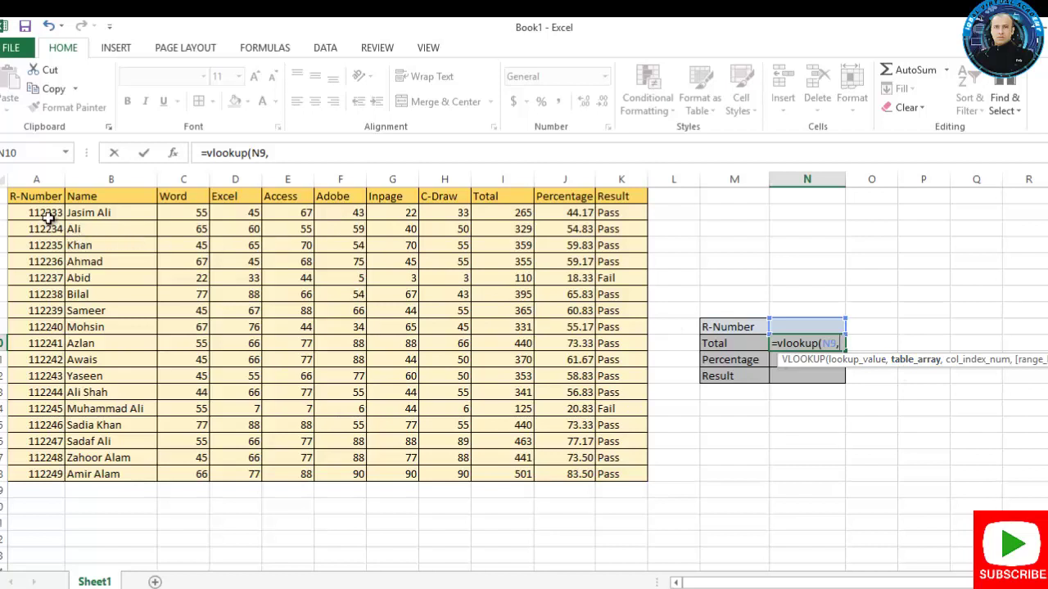
{"action": "left_click_drag", "start_coordinate": [48, 214], "coordinate": [611, 473]}
{"action": "type", "text": ",9,"}
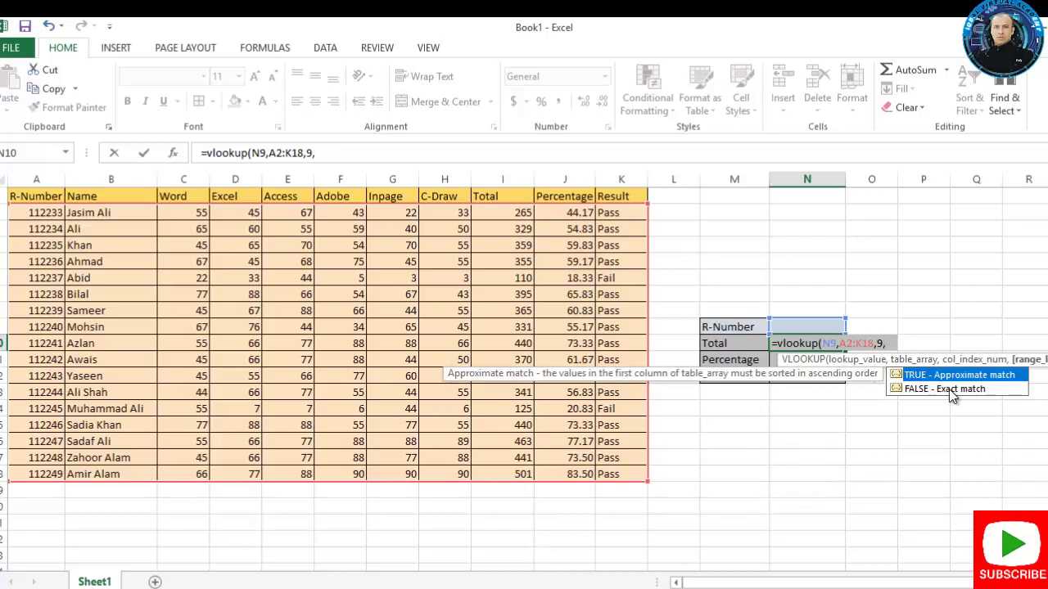
{"action": "double_click", "coordinate": [950, 391]}
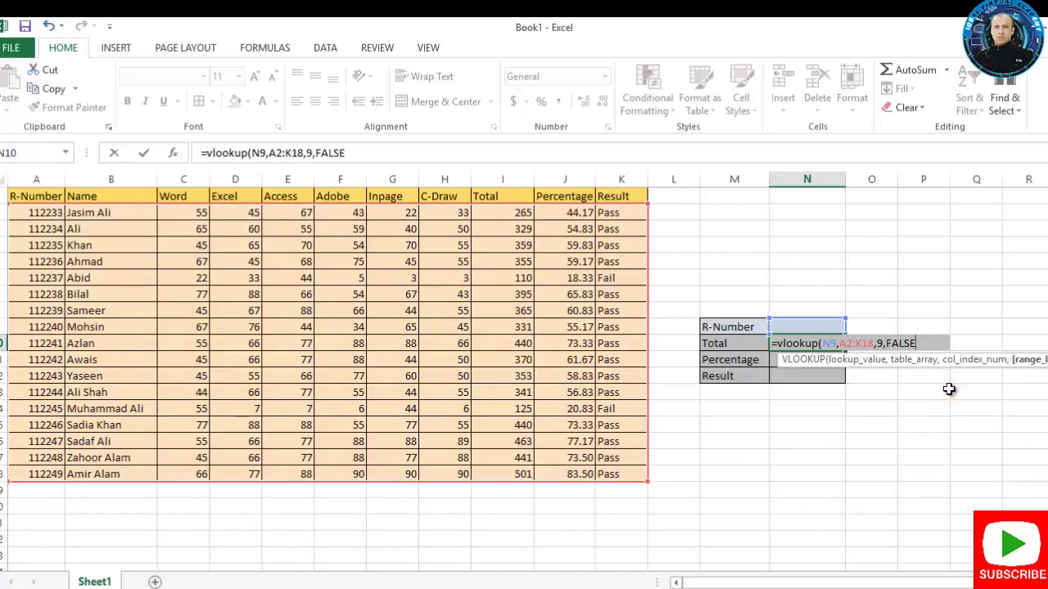
{"action": "key", "text": "Return"}
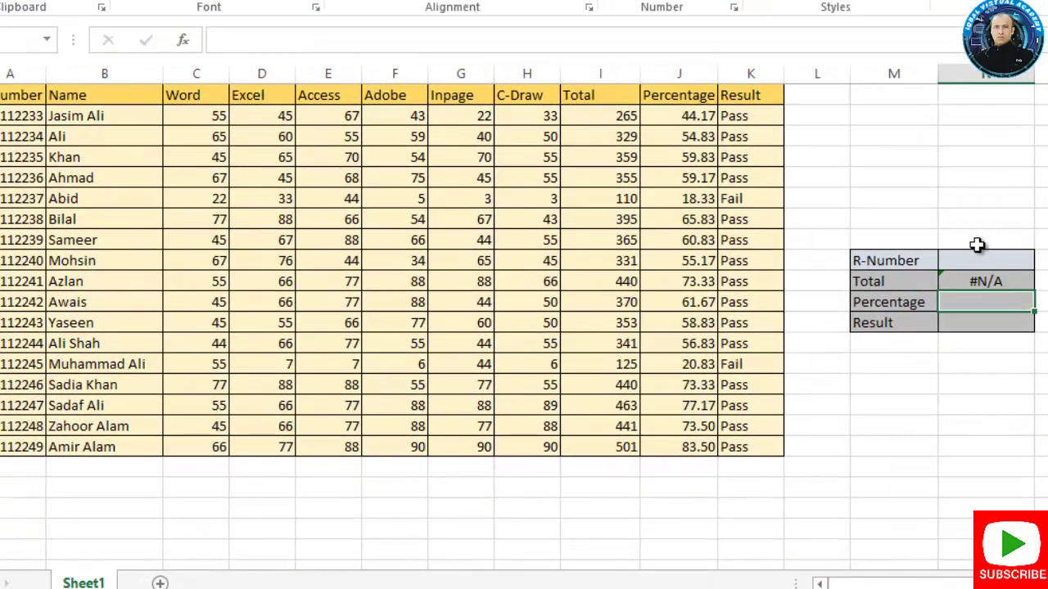
Enter =VLOOKUP(N9,A2:K18,10,FALSE) in N11 to look up the percentage for the roll number
{"action": "left_click", "coordinate": [976, 244]}
{"action": "left_click", "coordinate": [974, 259]}
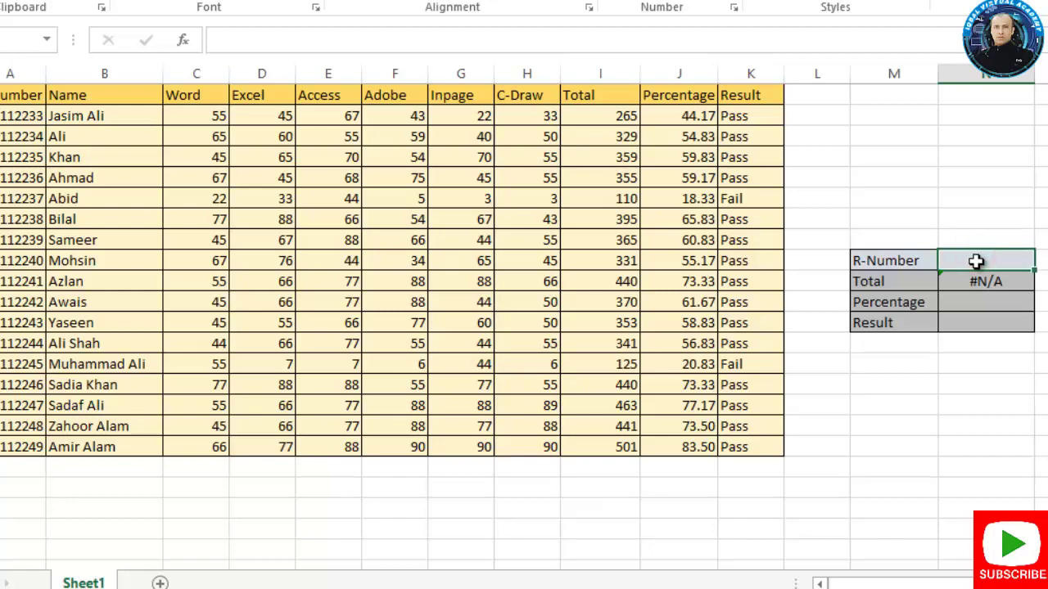
{"action": "left_click", "coordinate": [975, 296]}
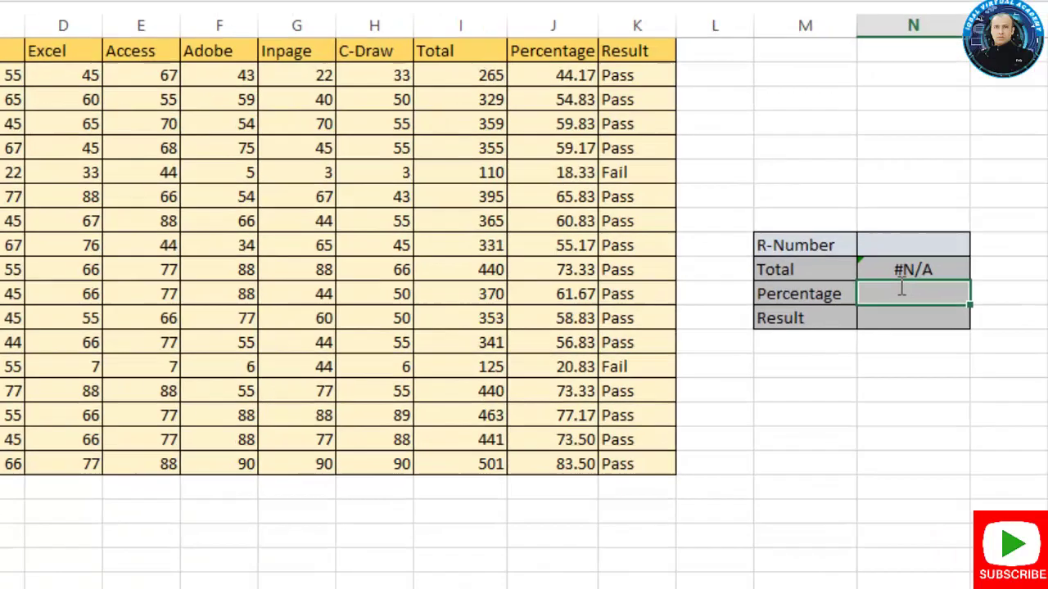
{"action": "type", "text": "="}
{"action": "type", "text": "v"}
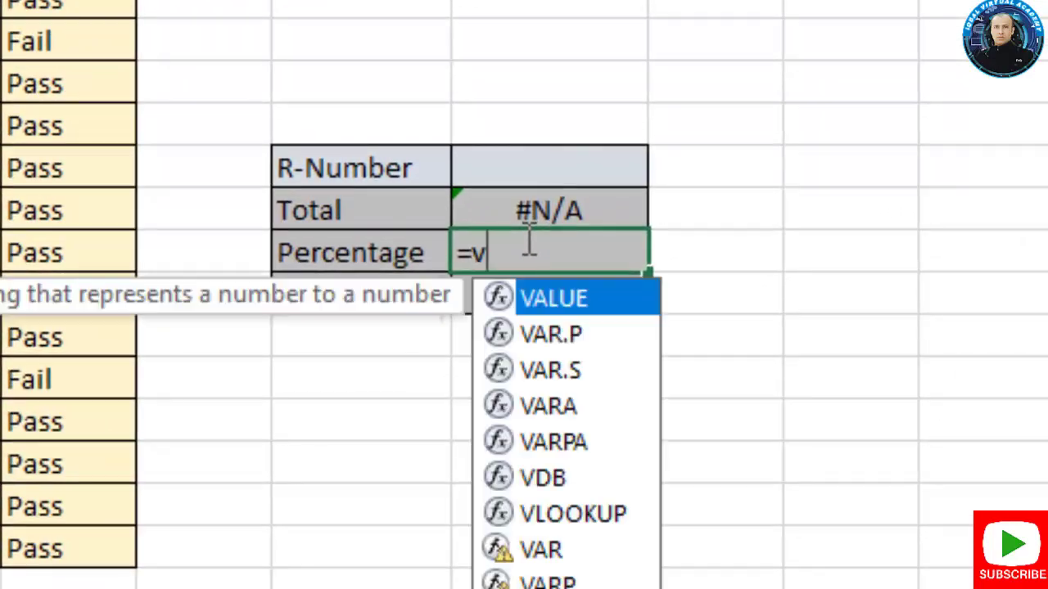
{"action": "type", "text": "looku"}
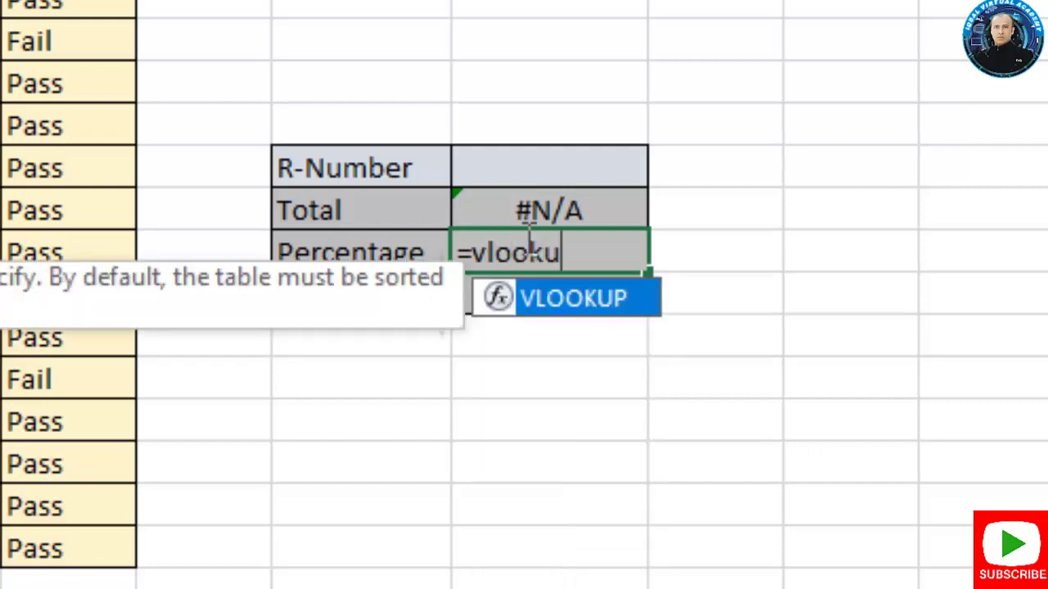
{"action": "type", "text": "p("}
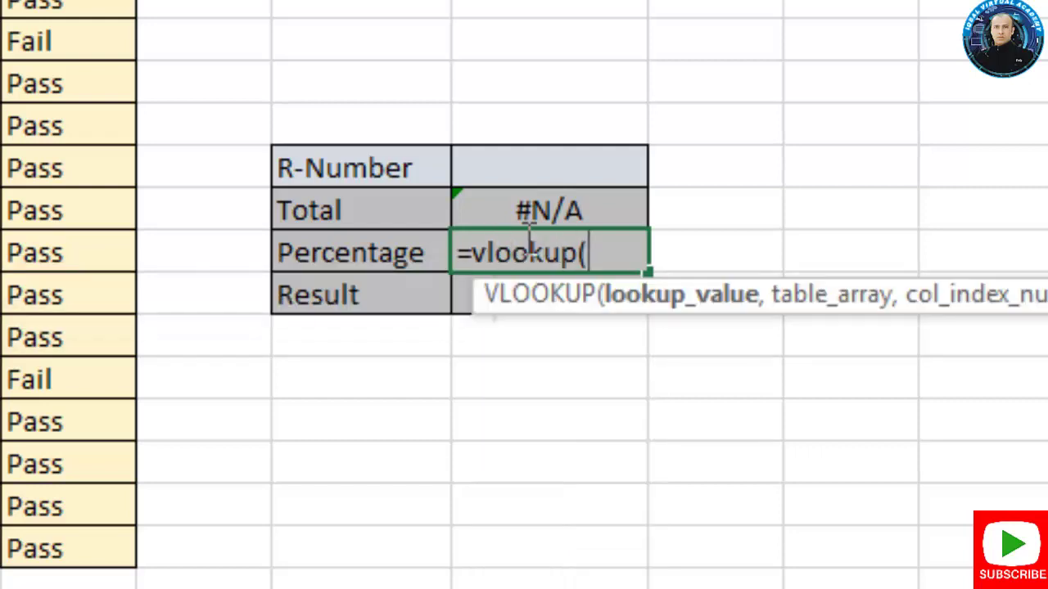
{"action": "left_click", "coordinate": [511, 180]}
{"action": "type", "text": ","}
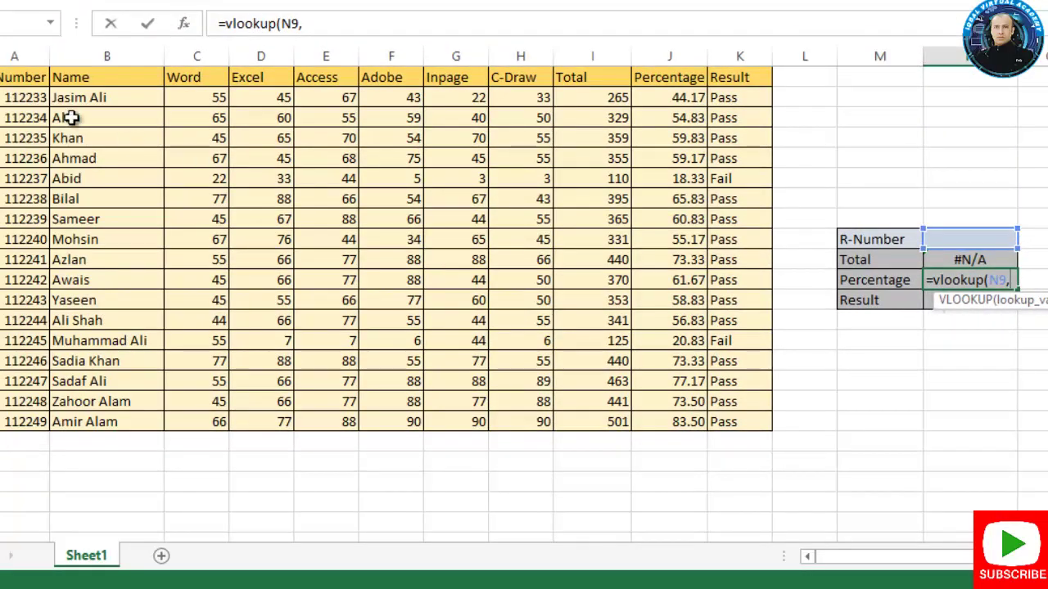
{"action": "left_click_drag", "start_coordinate": [6, 97], "coordinate": [711, 416]}
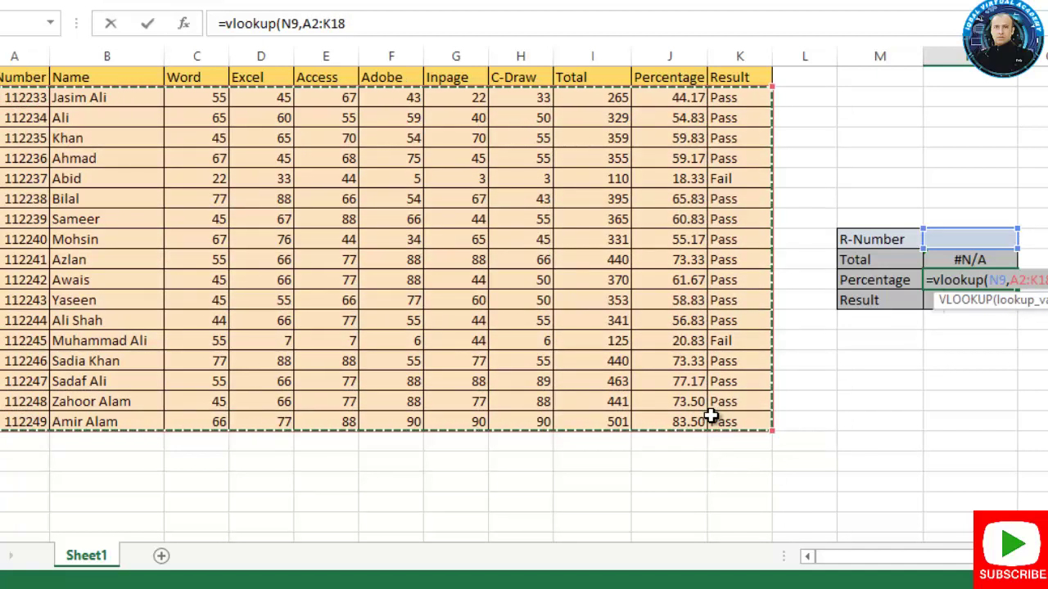
{"action": "type", "text": ","}
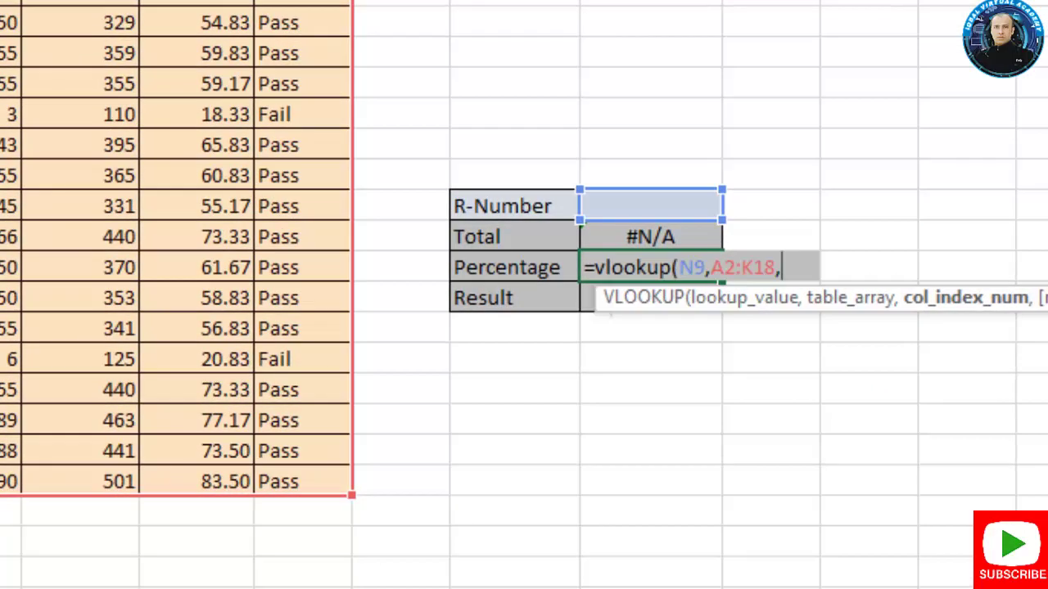
{"action": "type", "text": "10,"}
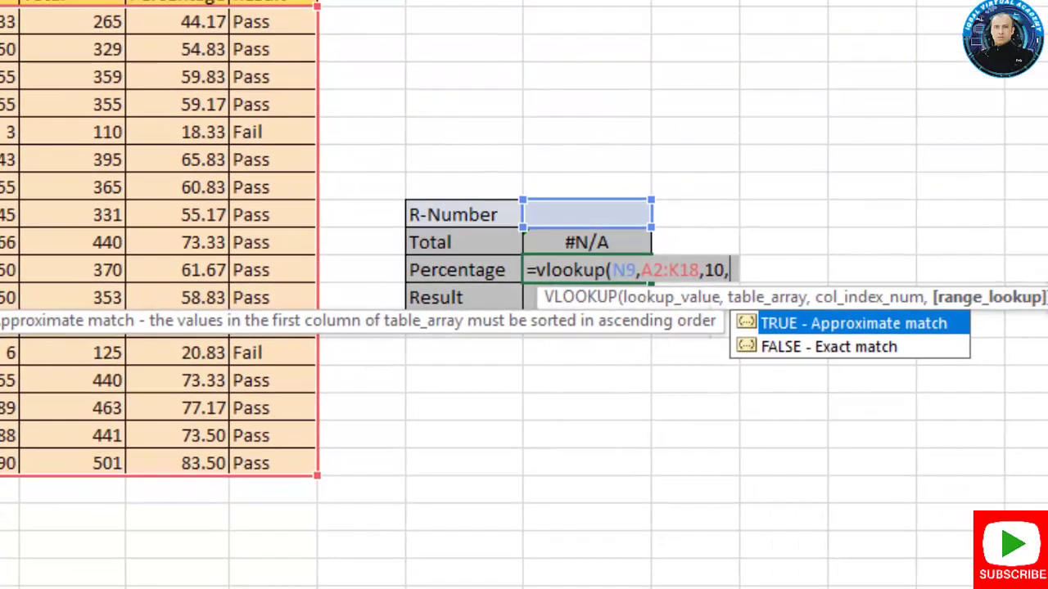
{"action": "double_click", "coordinate": [786, 346]}
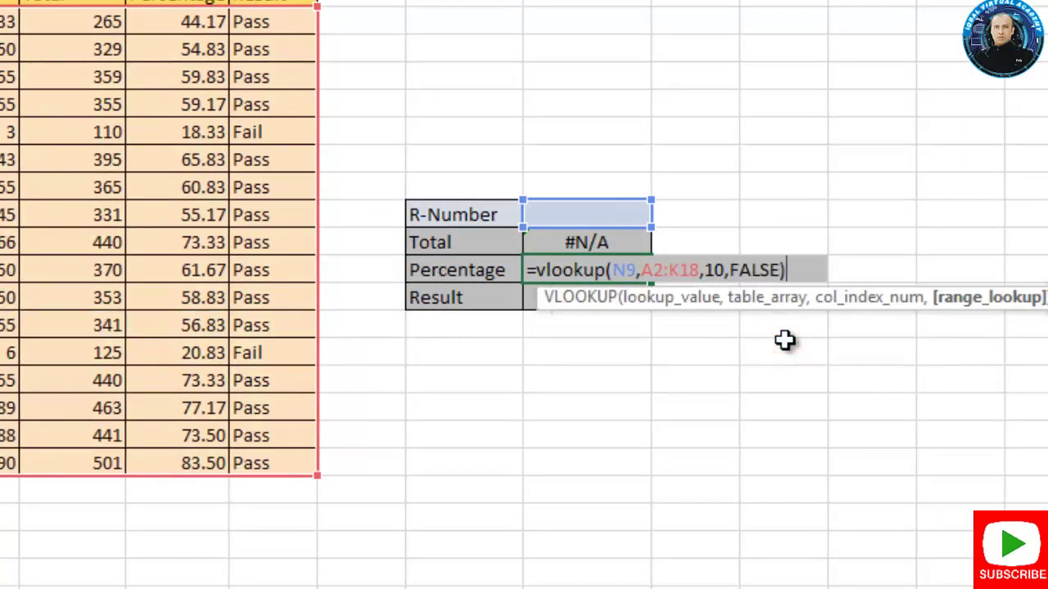
{"action": "type", "text": ")"}
{"action": "key", "text": "Return"}
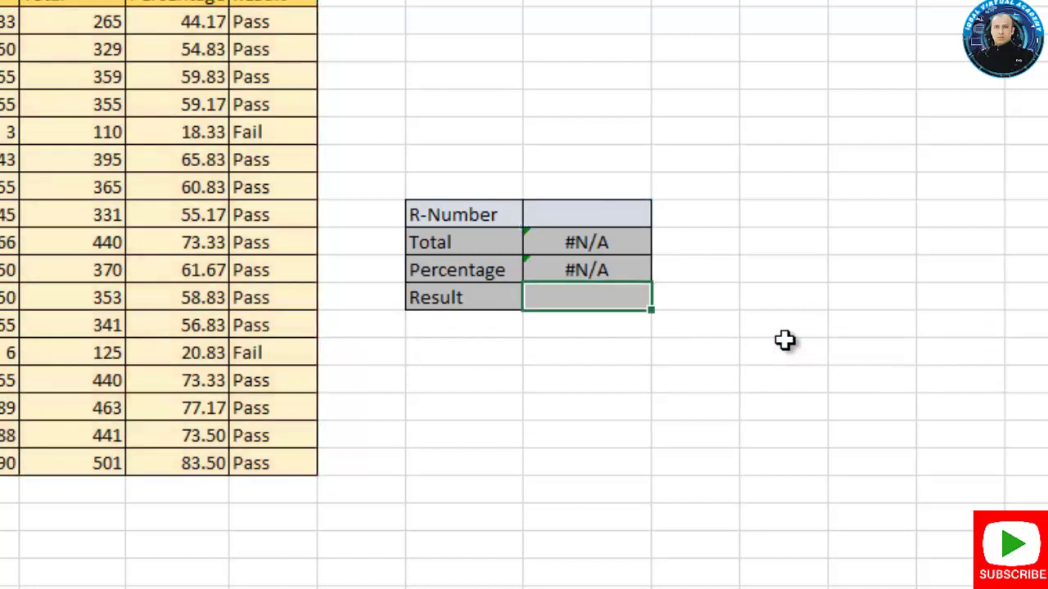
Enter =VLOOKUP(N9,A2:K18,11,FALSE) in N12 to look up the result for the roll number
{"action": "type", "text": "="}
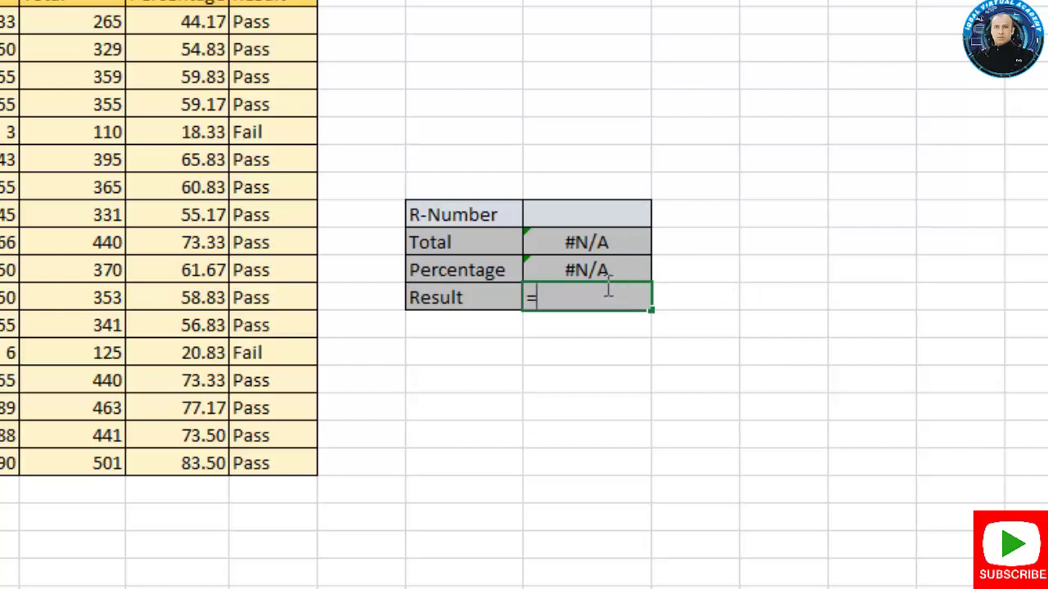
{"action": "type", "text": "vloo"}
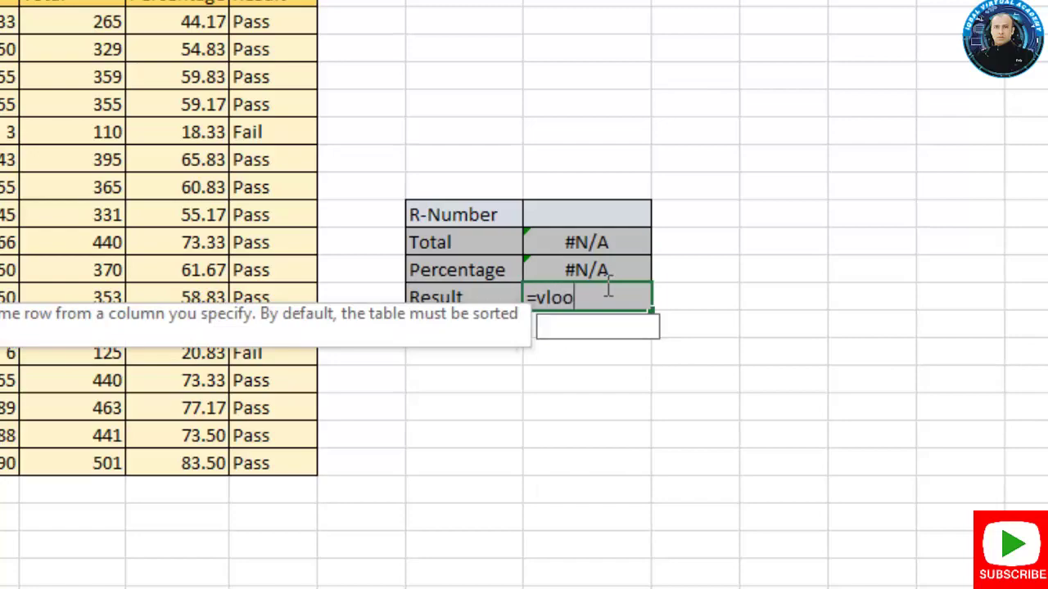
{"action": "type", "text": "kup"}
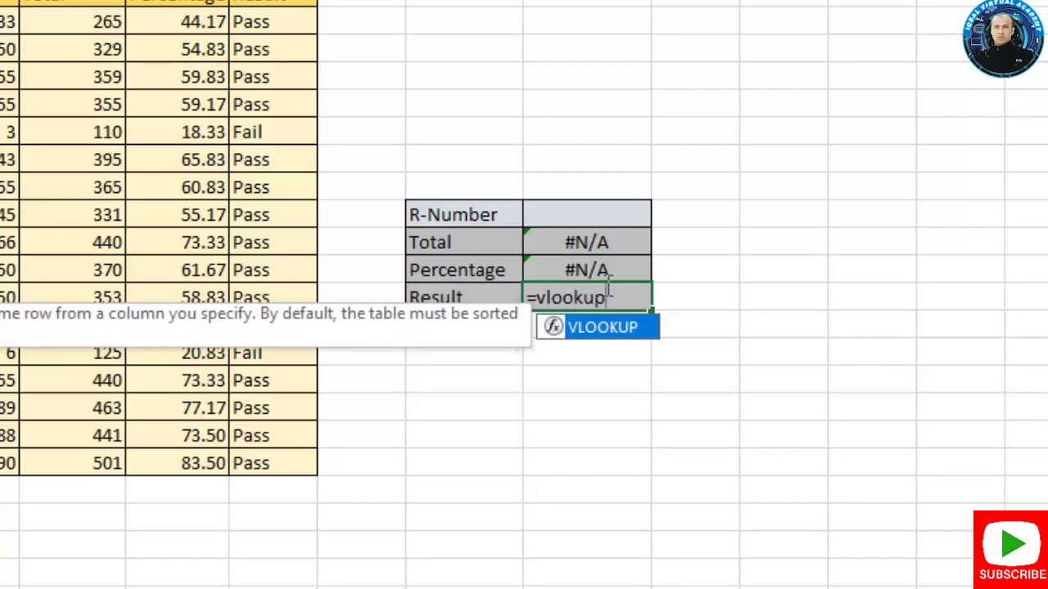
{"action": "type", "text": "("}
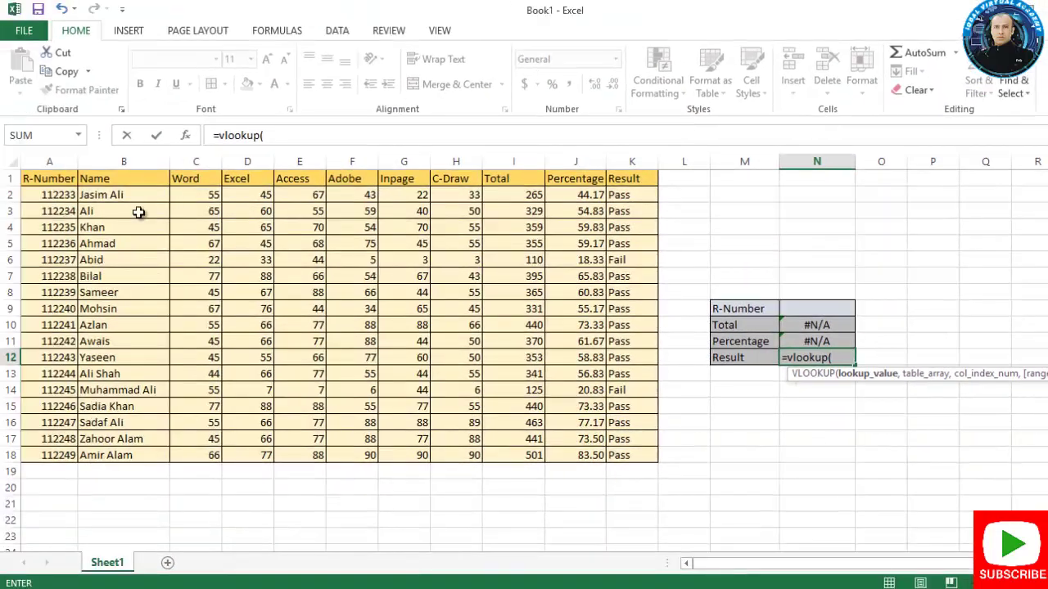
{"action": "left_click", "coordinate": [808, 310]}
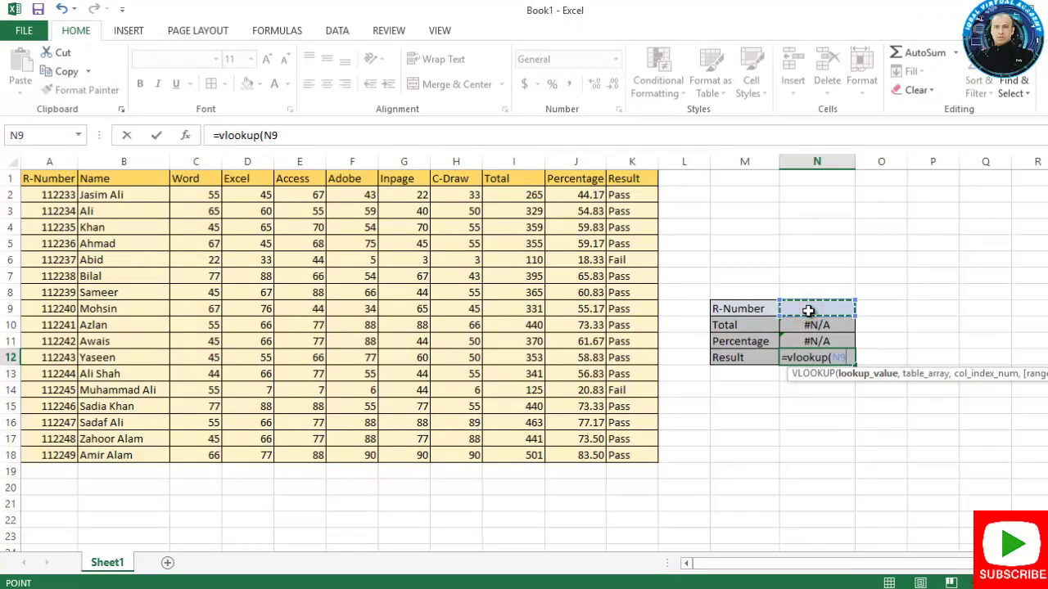
{"action": "type", "text": ","}
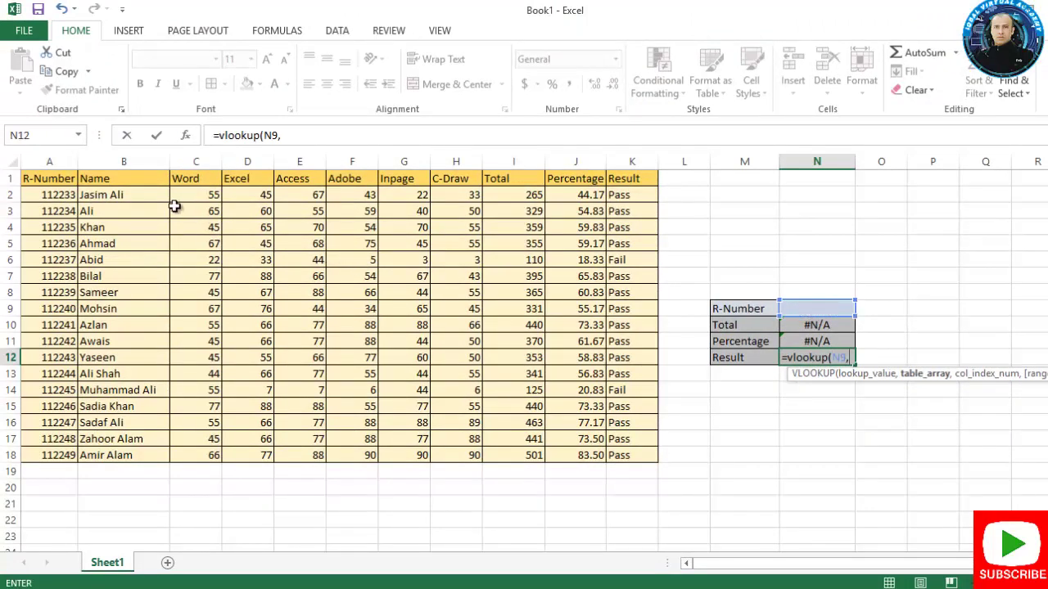
{"action": "left_click_drag", "start_coordinate": [50, 199], "coordinate": [619, 454]}
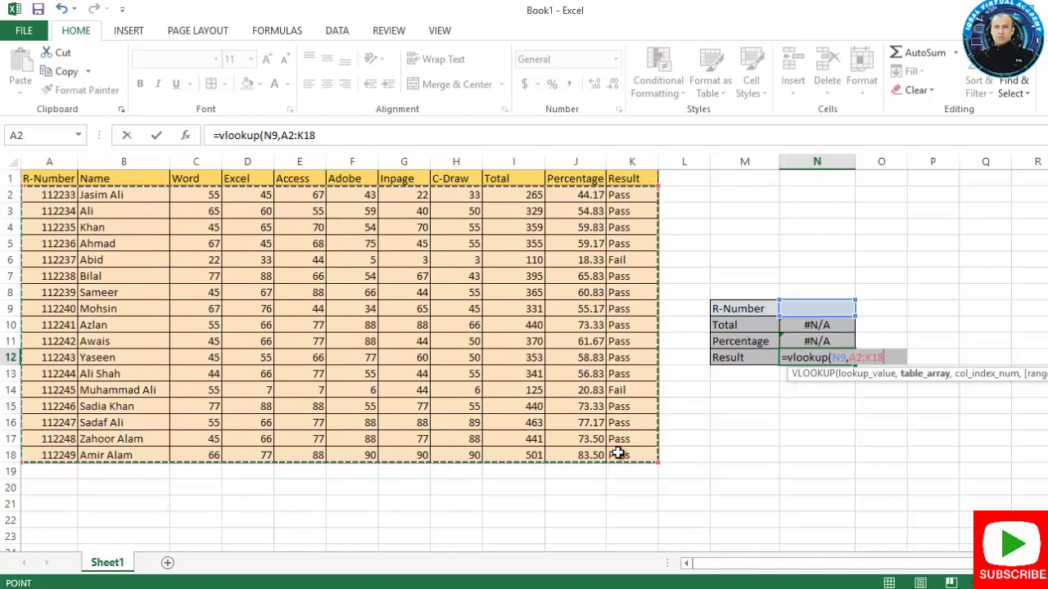
{"action": "type", "text": ",11"}
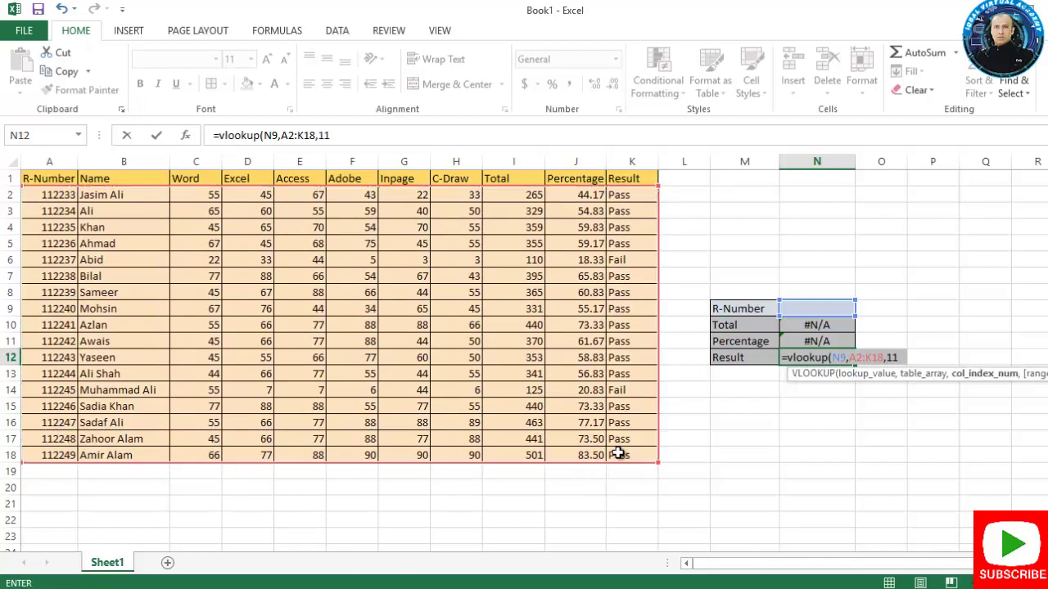
{"action": "type", "text": ","}
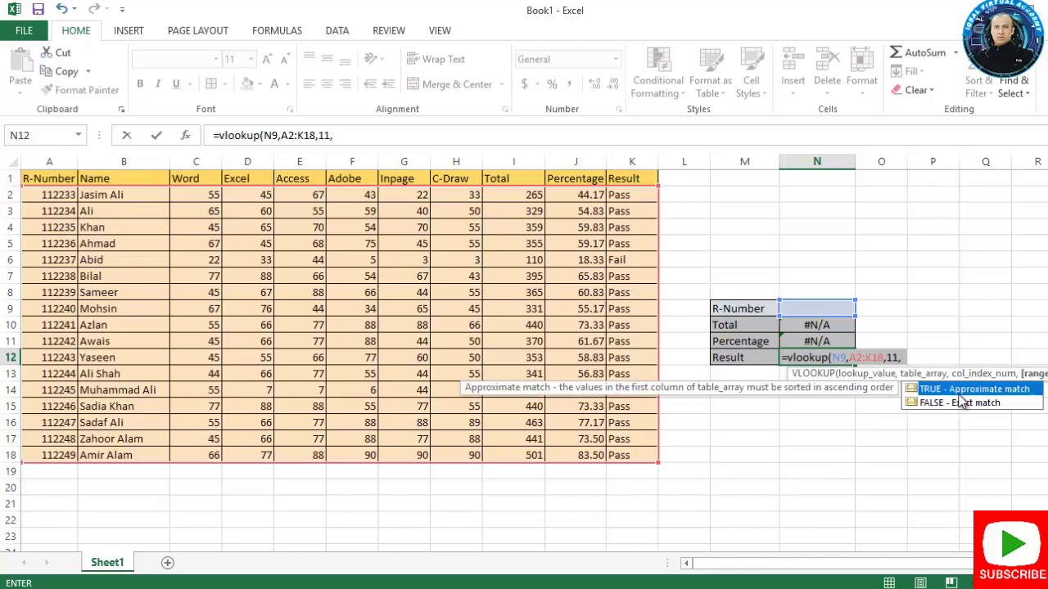
{"action": "double_click", "coordinate": [961, 404]}
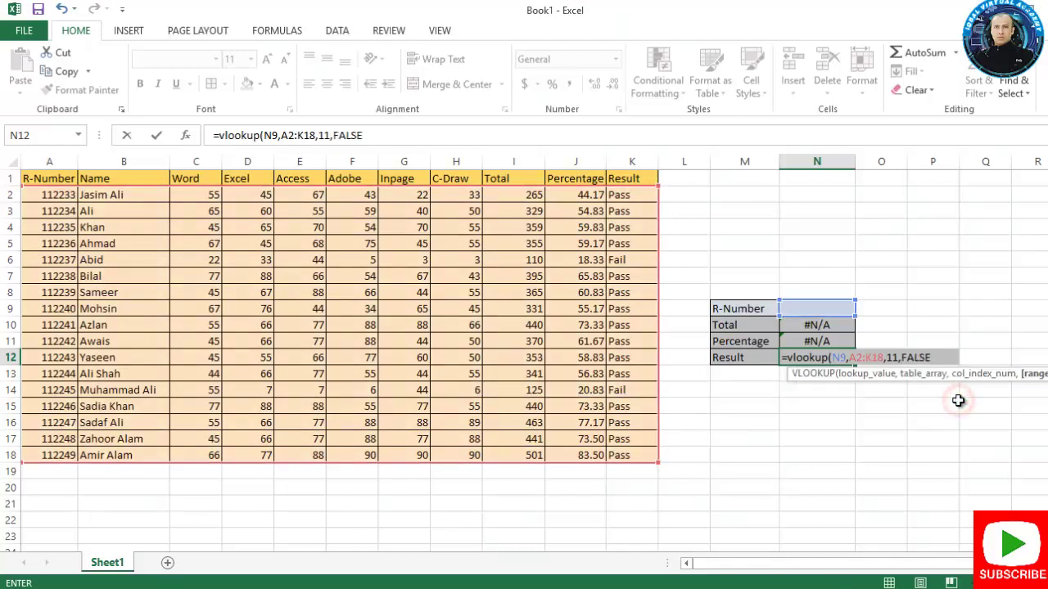
{"action": "type", "text": ")"}
{"action": "key", "text": "Return"}
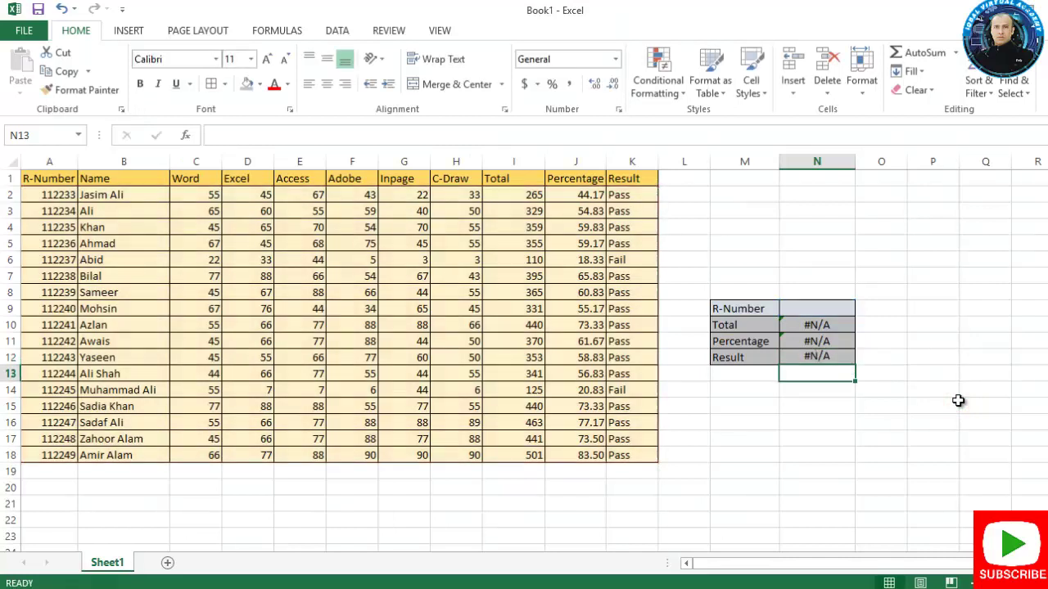
Enter the roll number of the student in row 14 into N9 to test the lookup formulas
{"action": "left_click", "coordinate": [839, 307]}
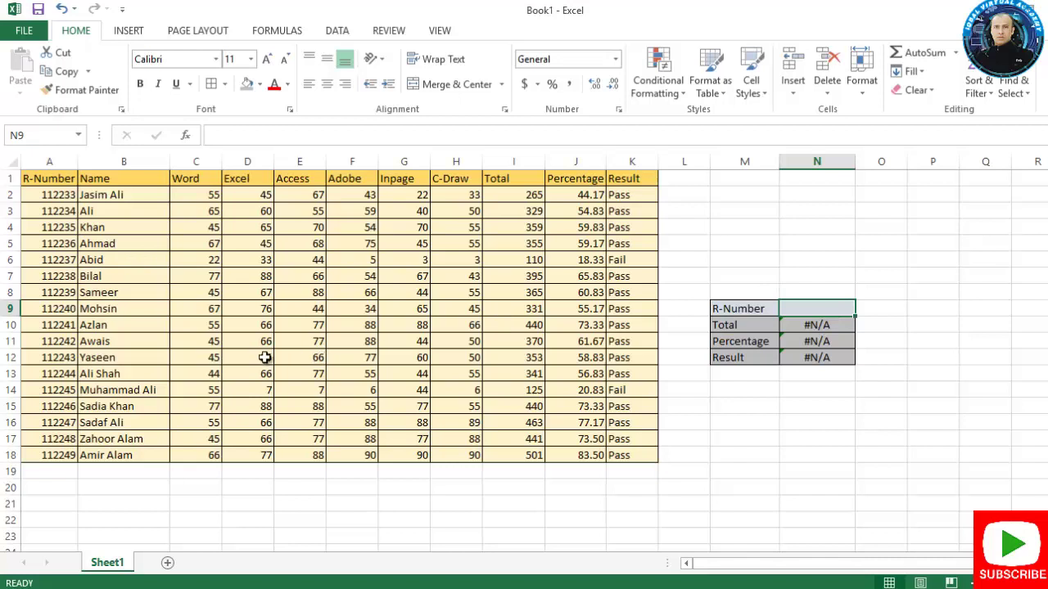
{"action": "left_click", "coordinate": [93, 390]}
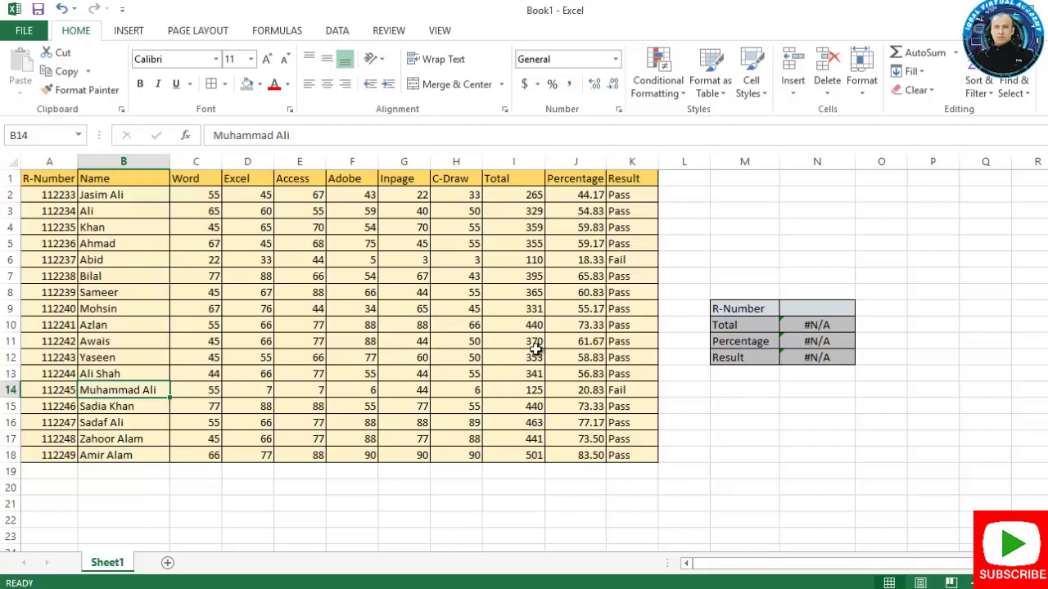
{"action": "left_click", "coordinate": [834, 305]}
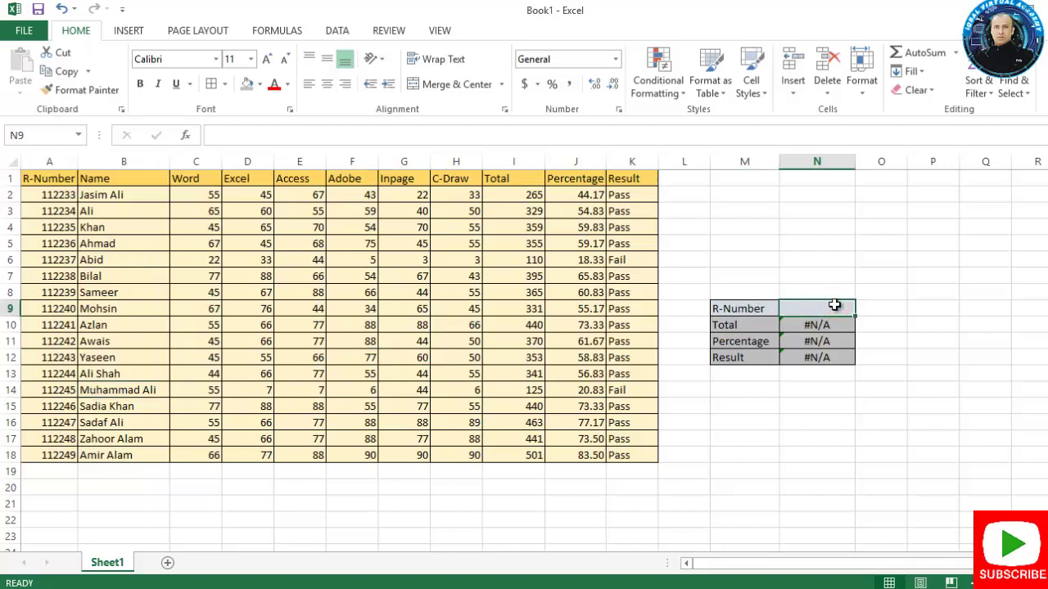
{"action": "type", "text": "112245"}
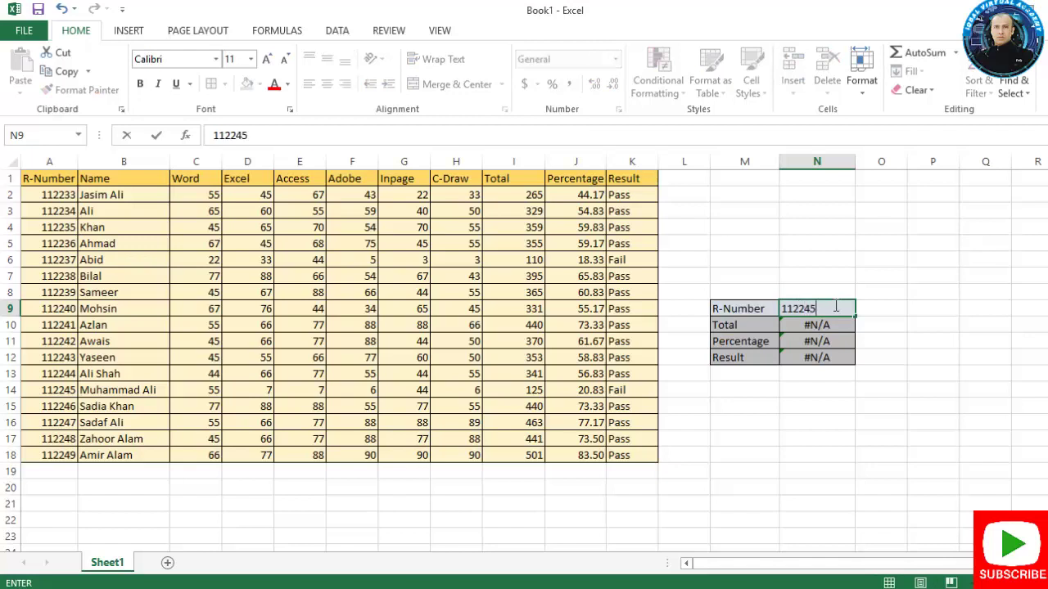
{"action": "key", "text": "Return"}
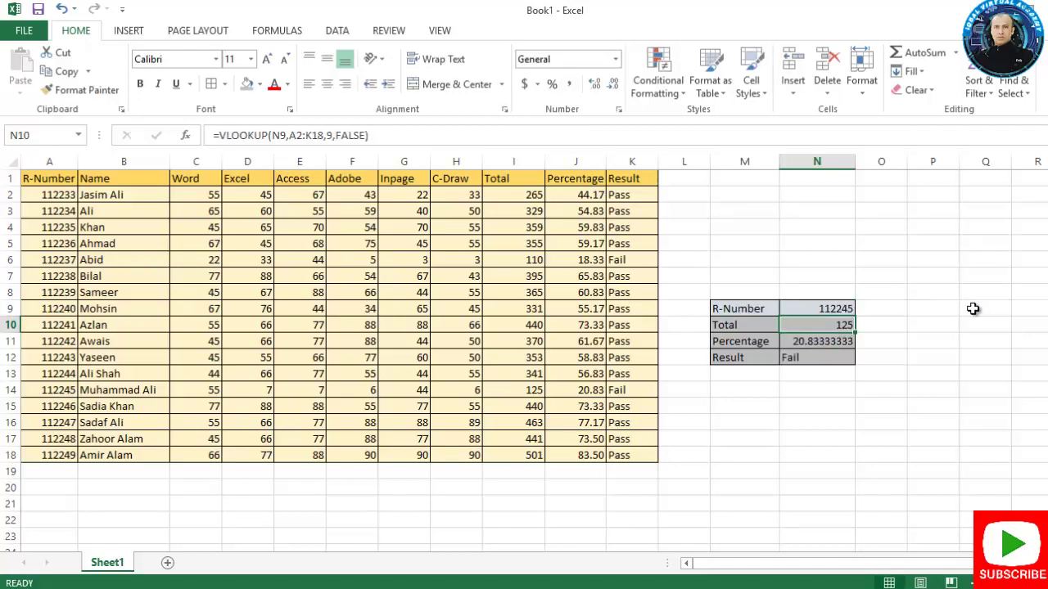
Reduce the looked-up percentage in N11 to two decimal places
{"action": "left_click", "coordinate": [830, 352]}
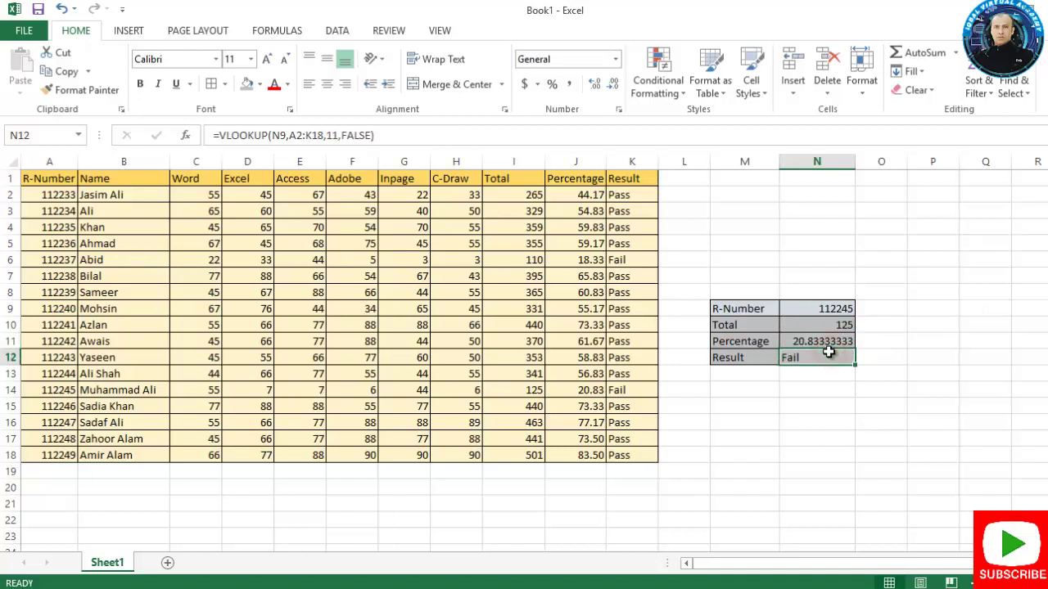
{"action": "left_click", "coordinate": [825, 345]}
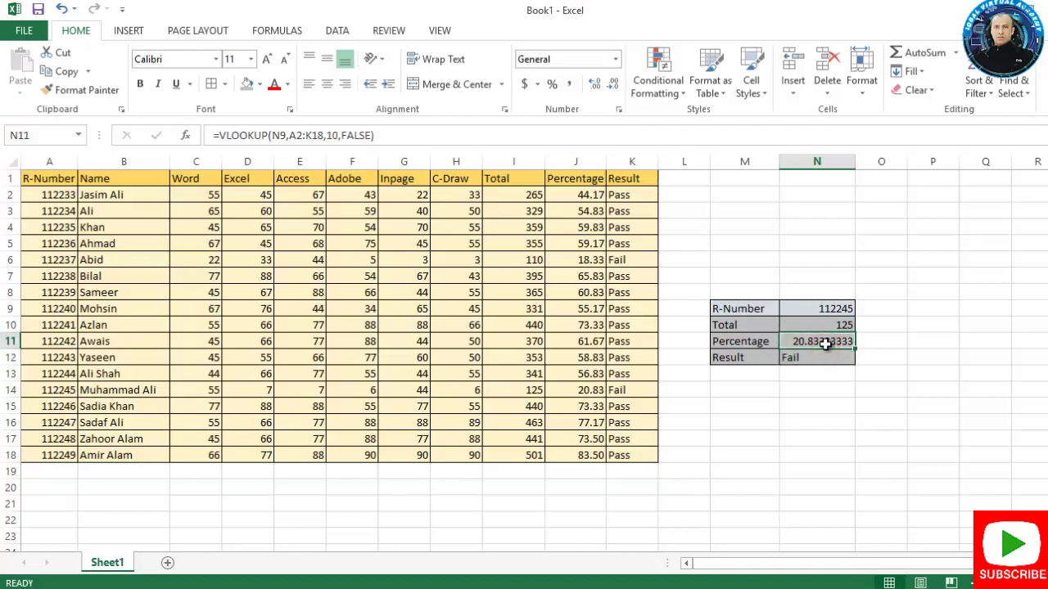
{"action": "left_click", "coordinate": [616, 94]}
{"action": "left_click", "coordinate": [615, 93]}
{"action": "left_click", "coordinate": [616, 93]}
{"action": "left_click", "coordinate": [615, 93]}
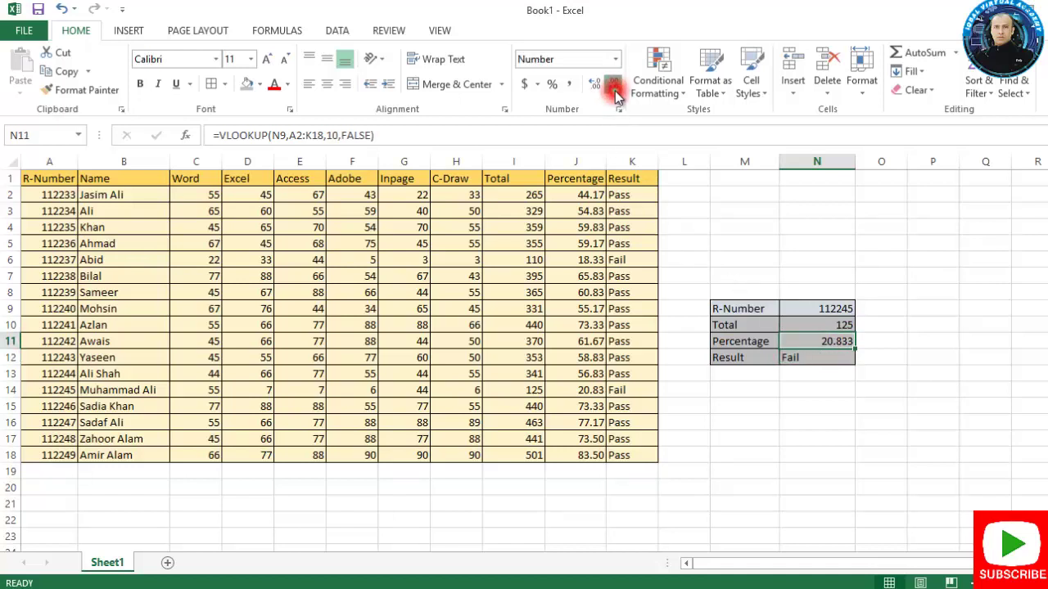
{"action": "left_click", "coordinate": [615, 93]}
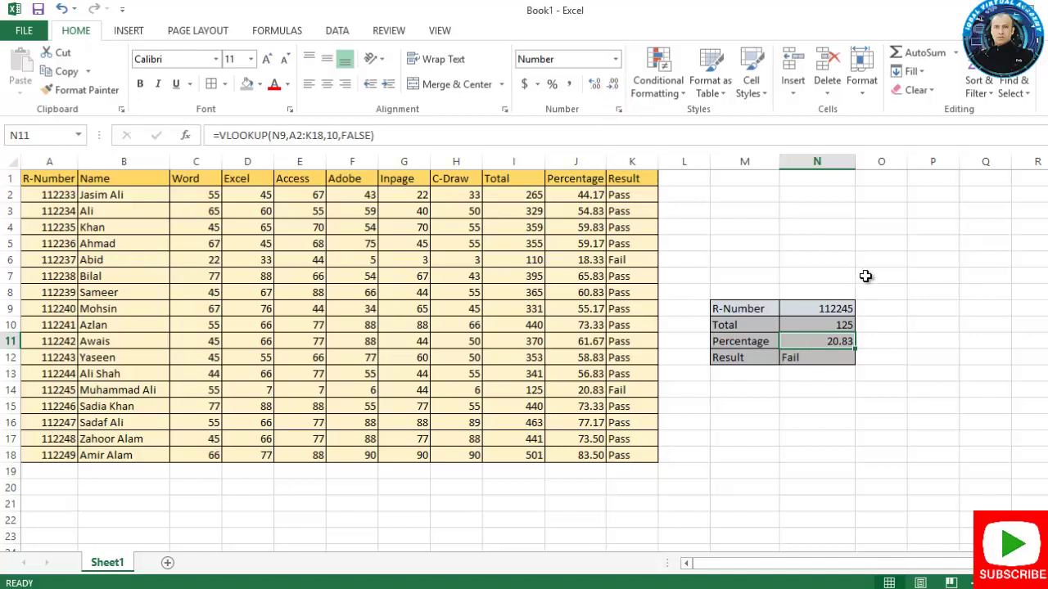
Add the label Name in M13, below the Result row of the lookup block
{"action": "left_click", "coordinate": [872, 308]}
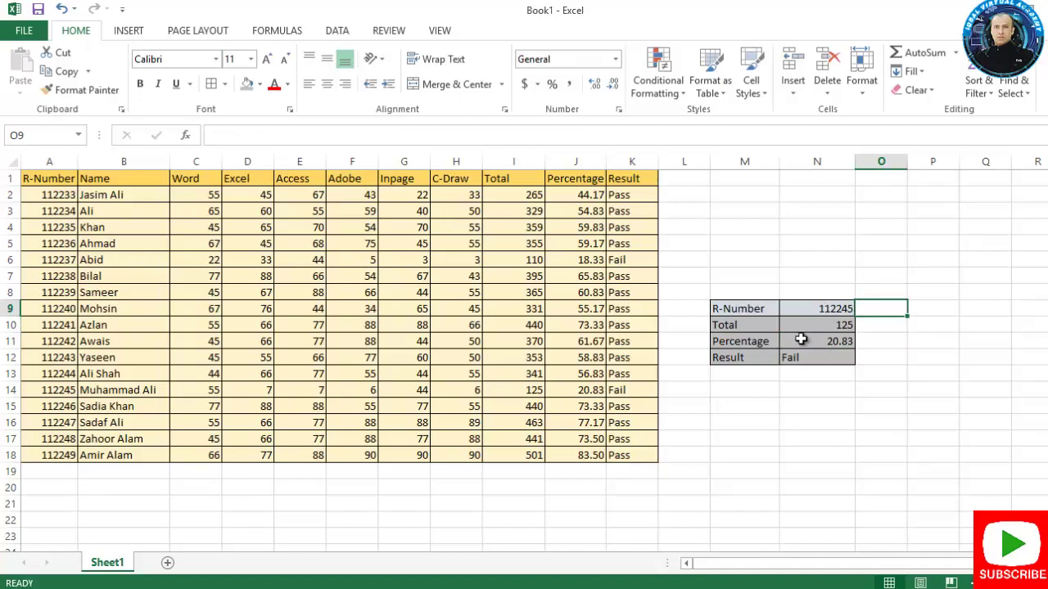
{"action": "left_click", "coordinate": [746, 374]}
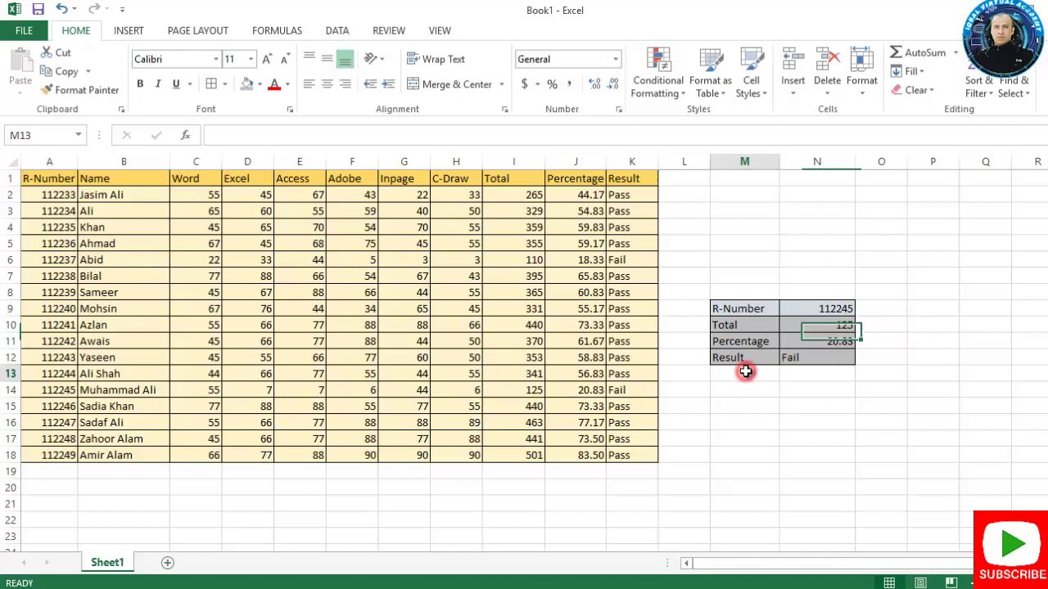
{"action": "left_click", "coordinate": [739, 326]}
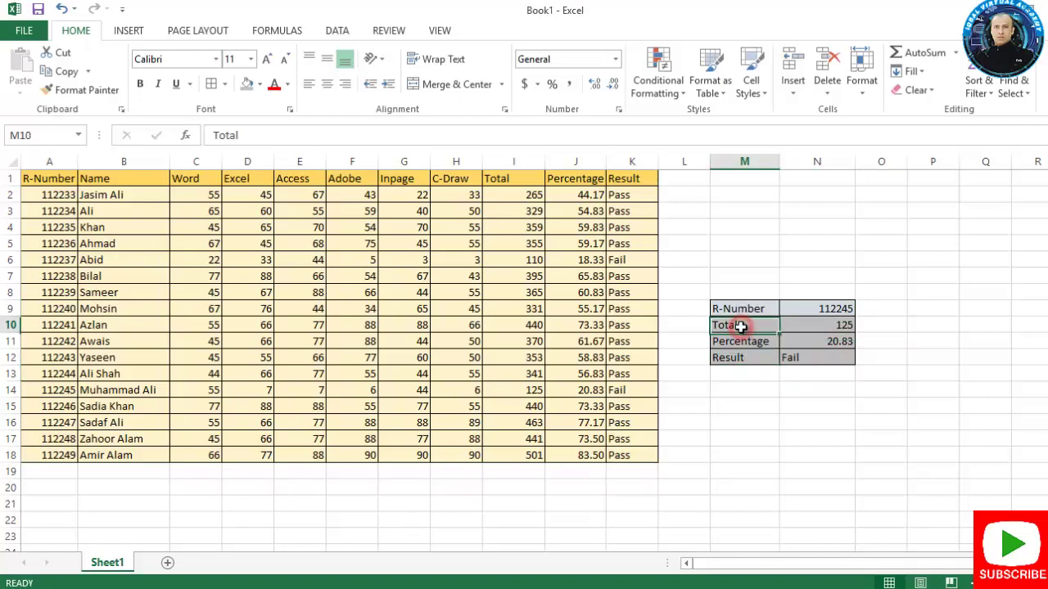
{"action": "left_click", "coordinate": [756, 378]}
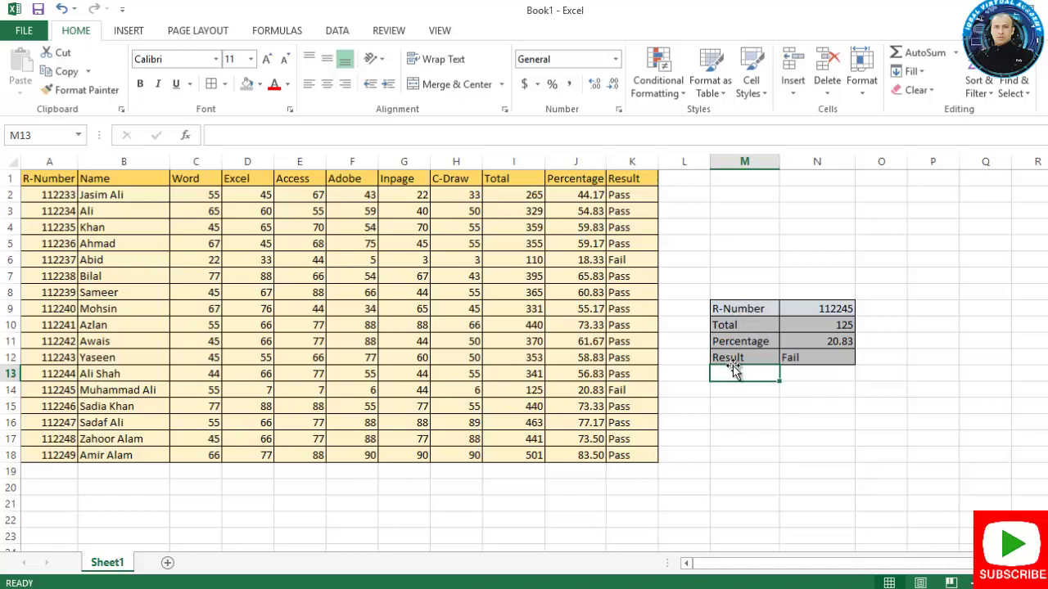
{"action": "type", "text": "N"}
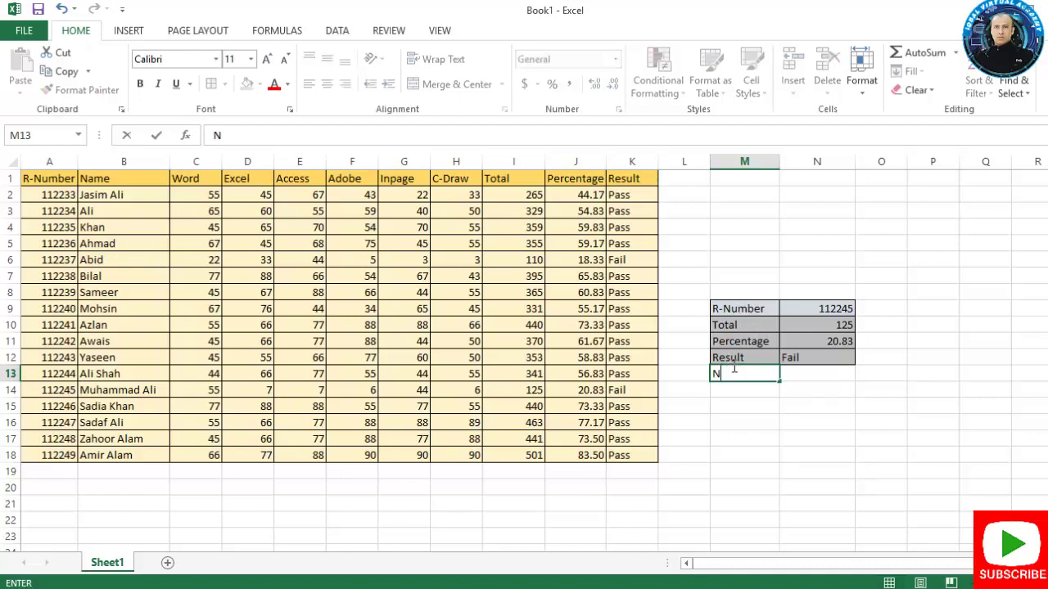
{"action": "type", "text": "ame"}
{"action": "key", "text": "Tab"}
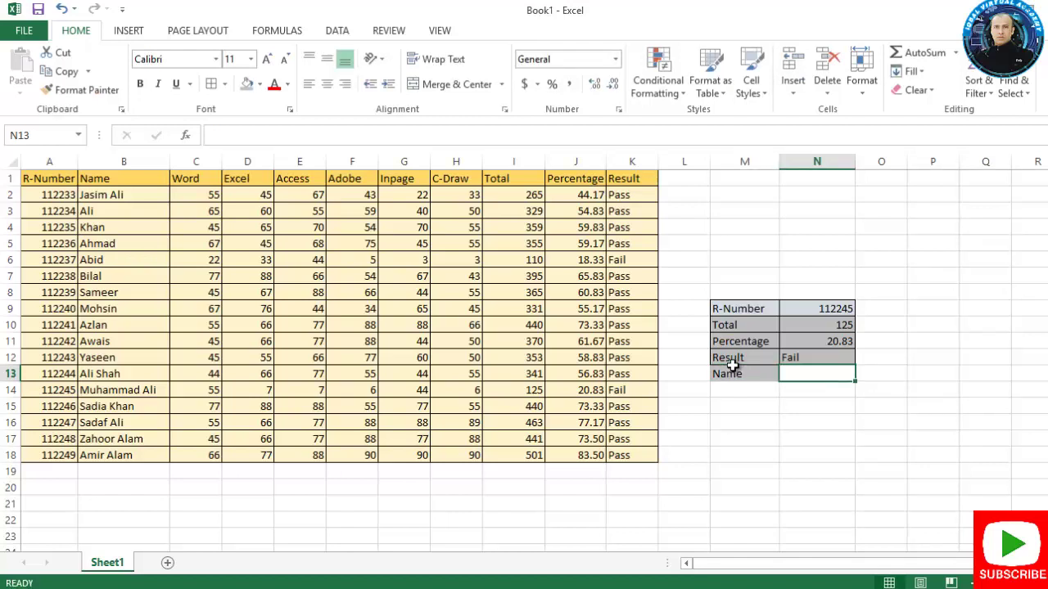
Enter =VLOOKUP(N9,A2:K18,2,FALSE) in N13 to look up the student's name for the roll number
{"action": "type", "text": "="}
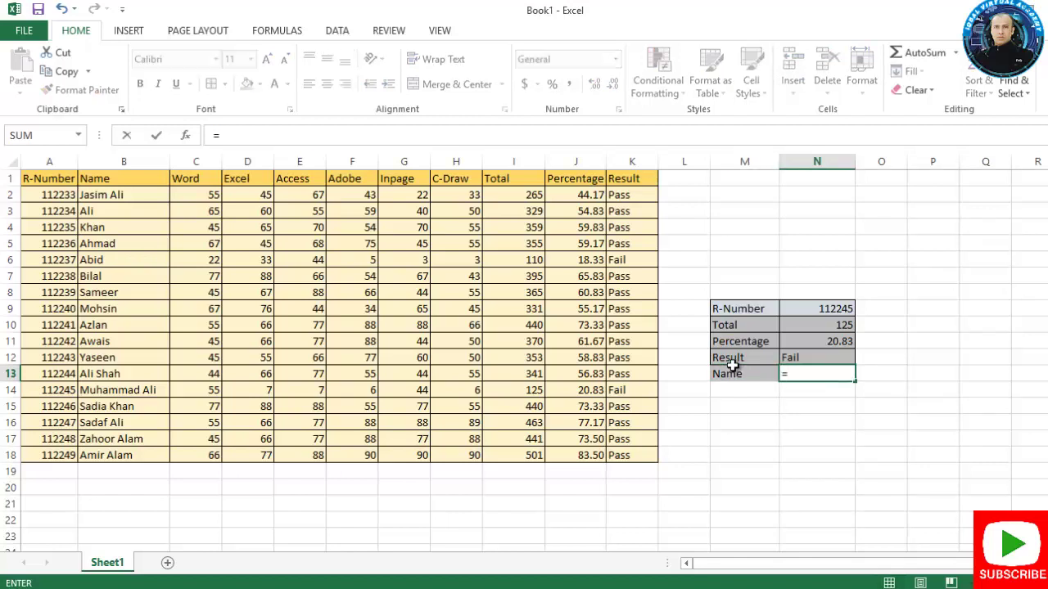
{"action": "type", "text": "vlookup"}
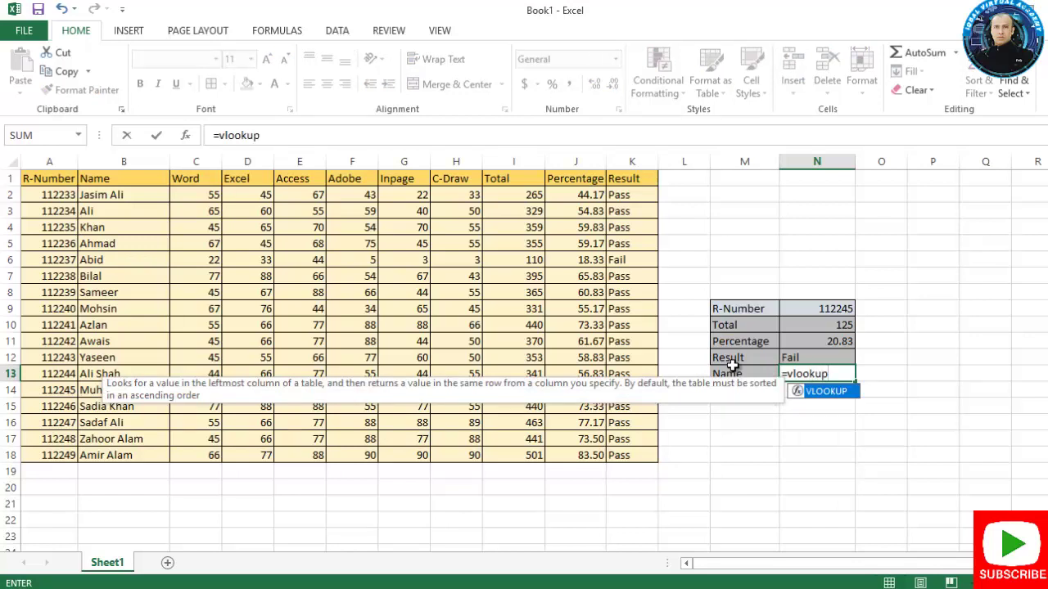
{"action": "type", "text": "("}
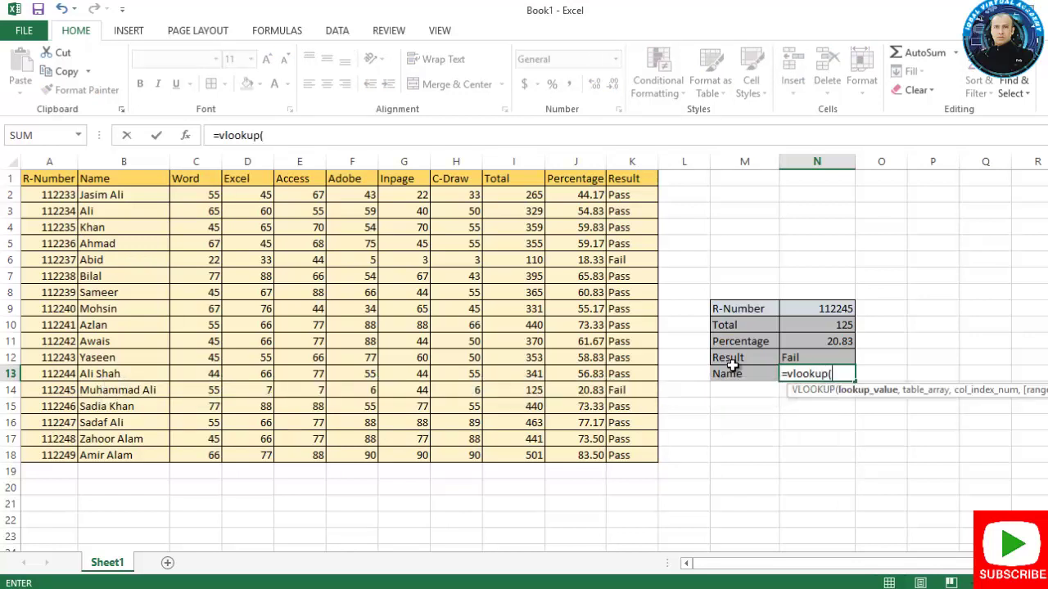
{"action": "left_click", "coordinate": [796, 312]}
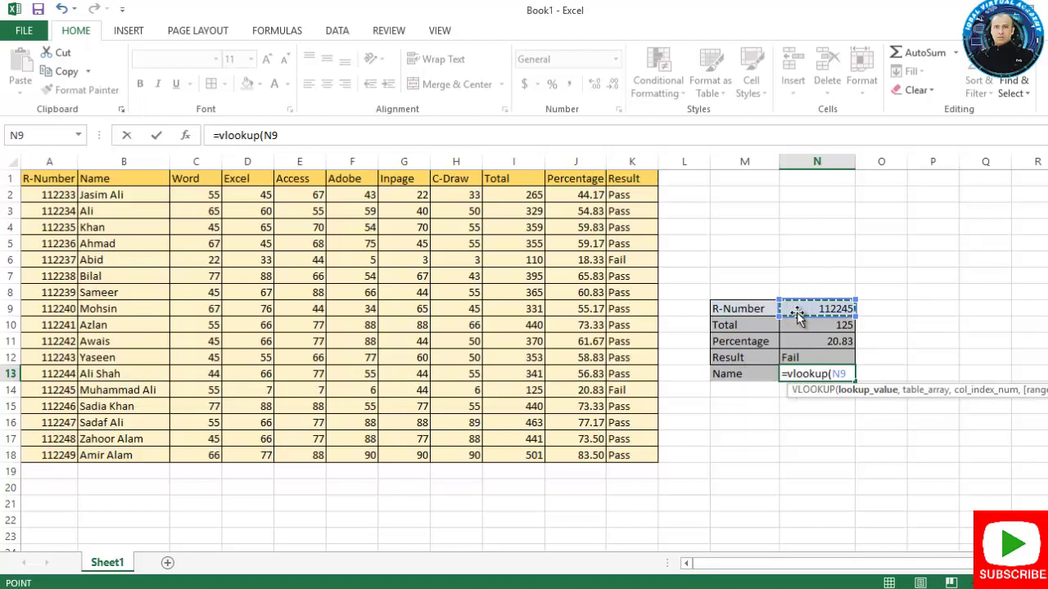
{"action": "type", "text": ","}
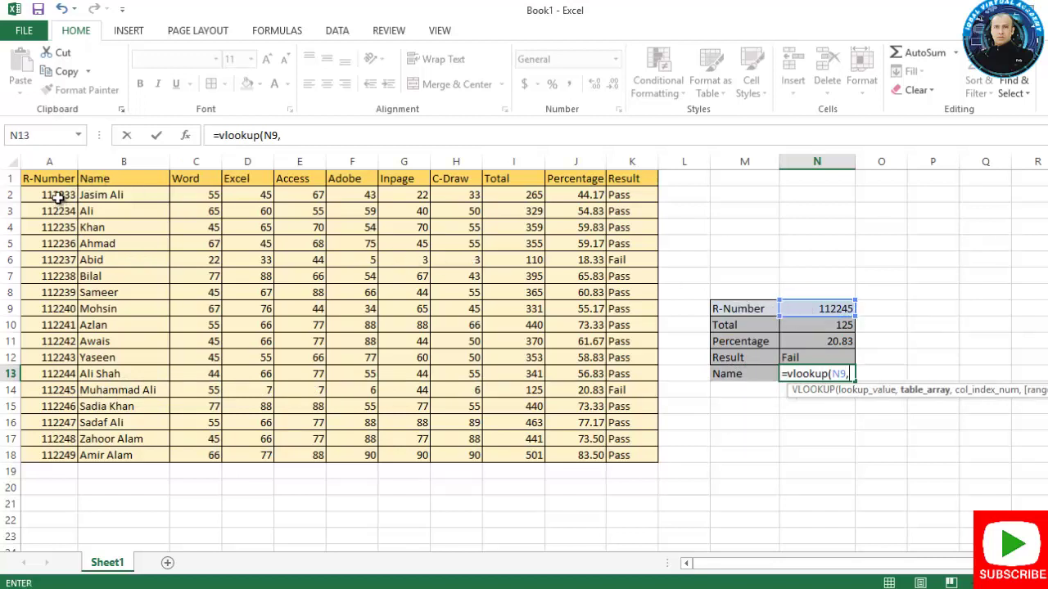
{"action": "left_click_drag", "start_coordinate": [58, 196], "coordinate": [622, 451]}
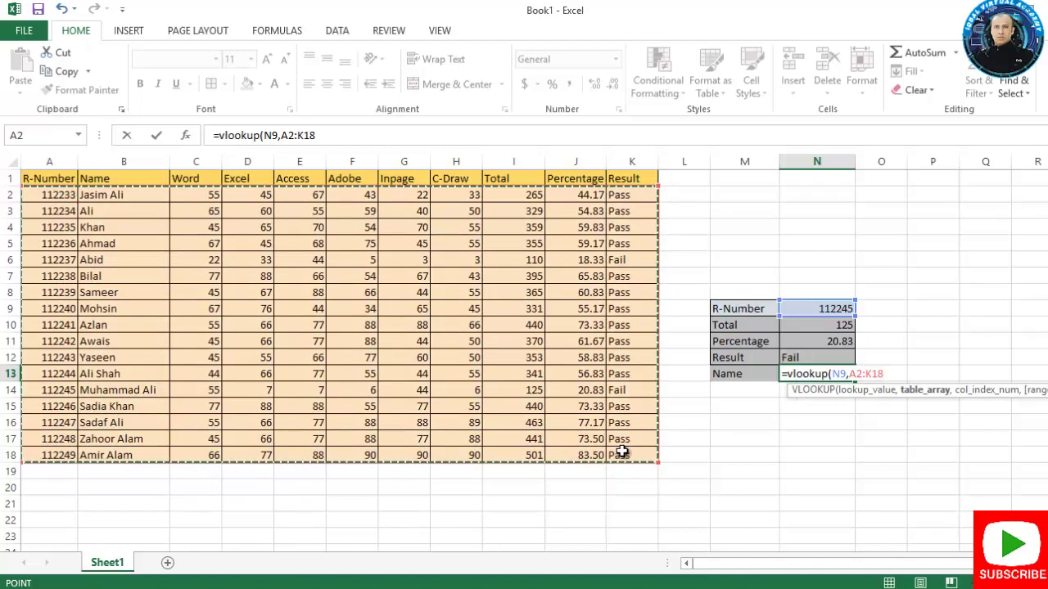
{"action": "type", "text": ","}
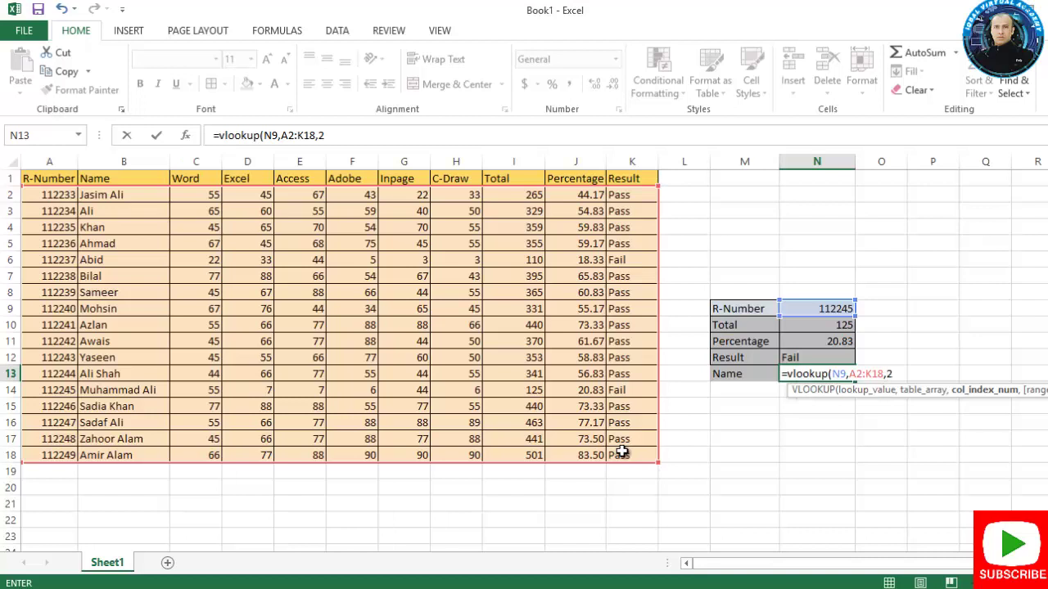
{"action": "type", "text": "2,"}
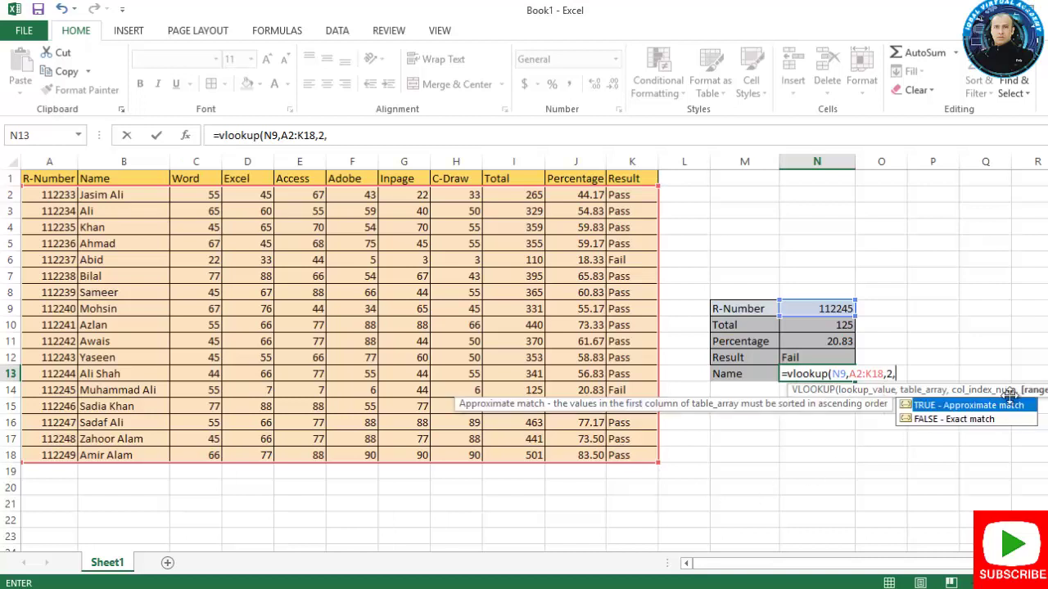
{"action": "double_click", "coordinate": [993, 420]}
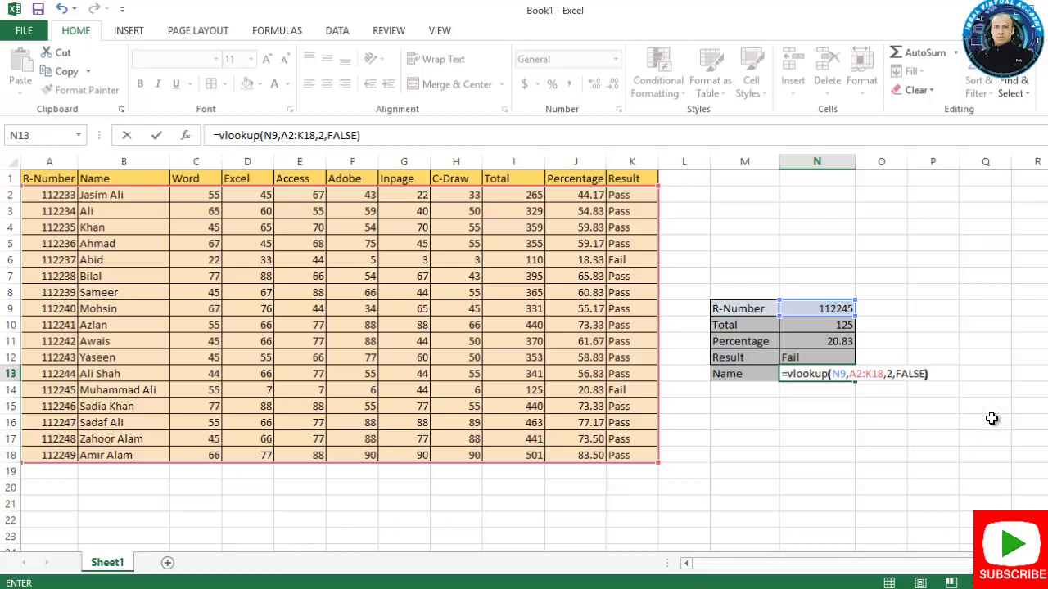
{"action": "key", "text": "Return"}
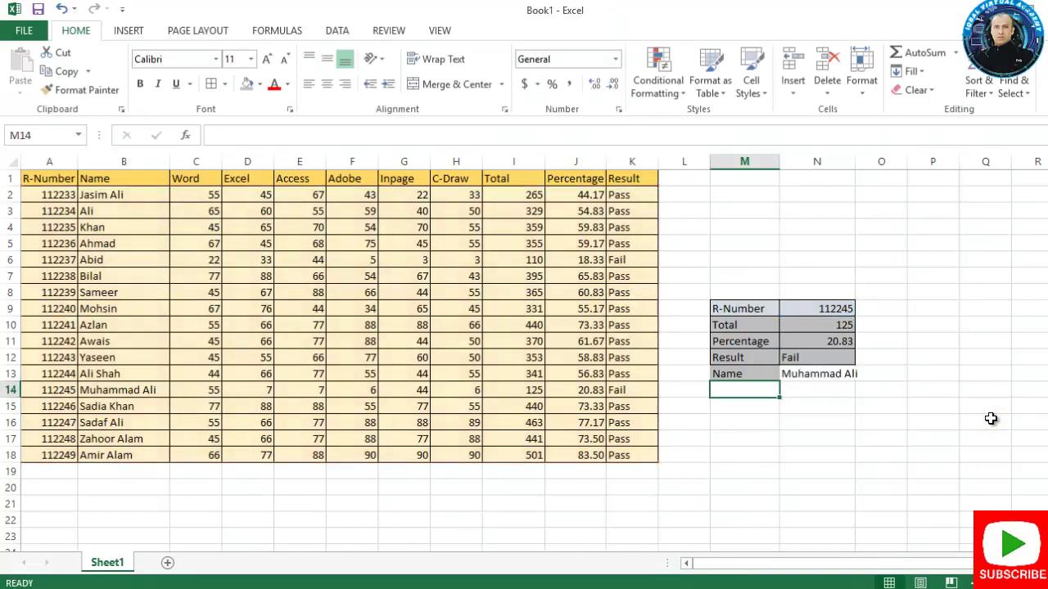
Widen column N to fit the looked-up name and copy the Result label's formatting onto N13
{"action": "left_click", "coordinate": [845, 375]}
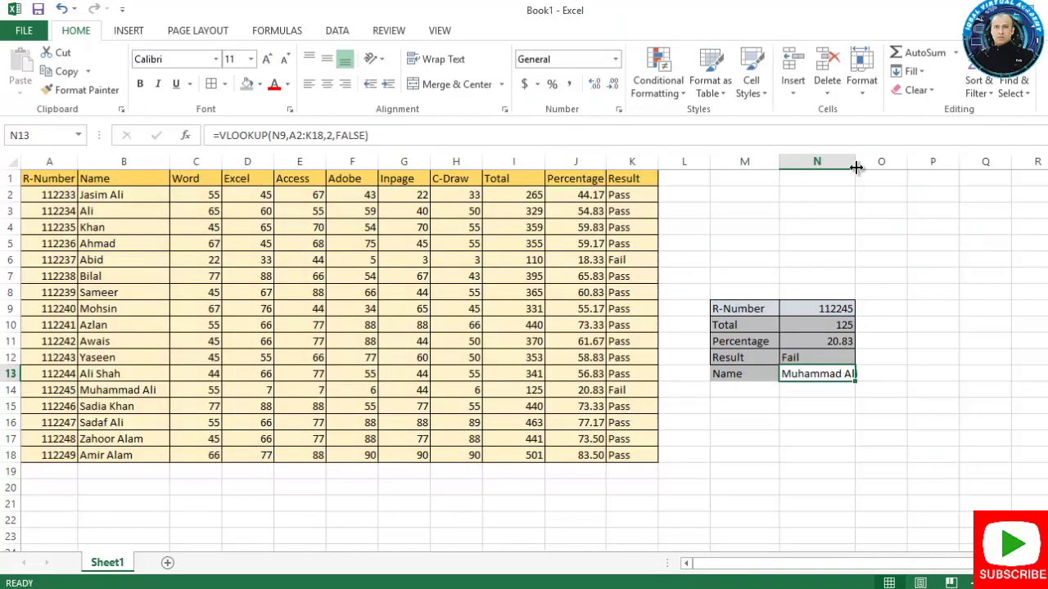
{"action": "left_click_drag", "start_coordinate": [855, 166], "coordinate": [864, 163]}
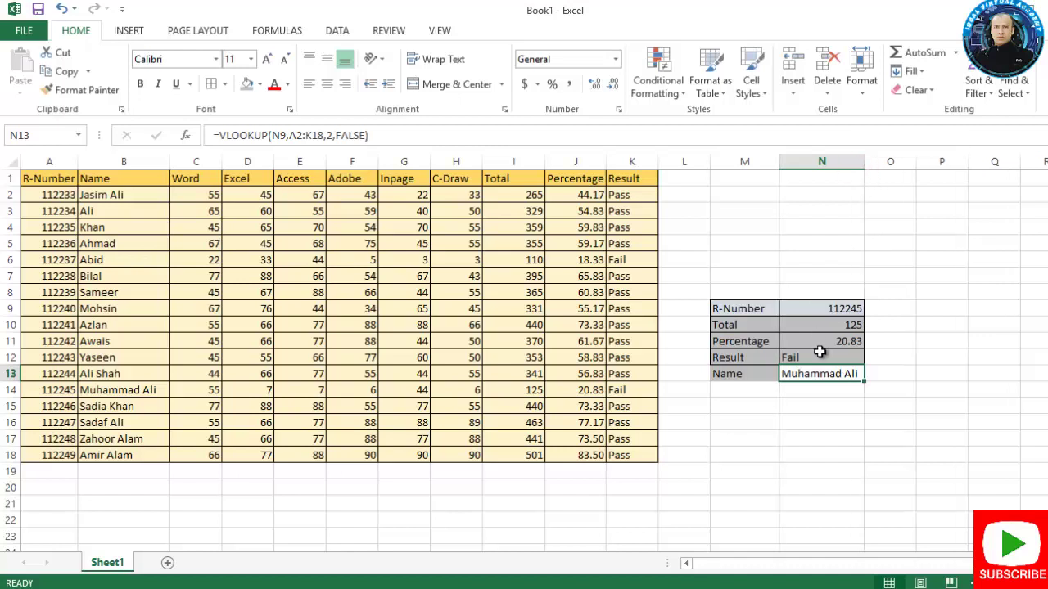
{"action": "left_click", "coordinate": [757, 375]}
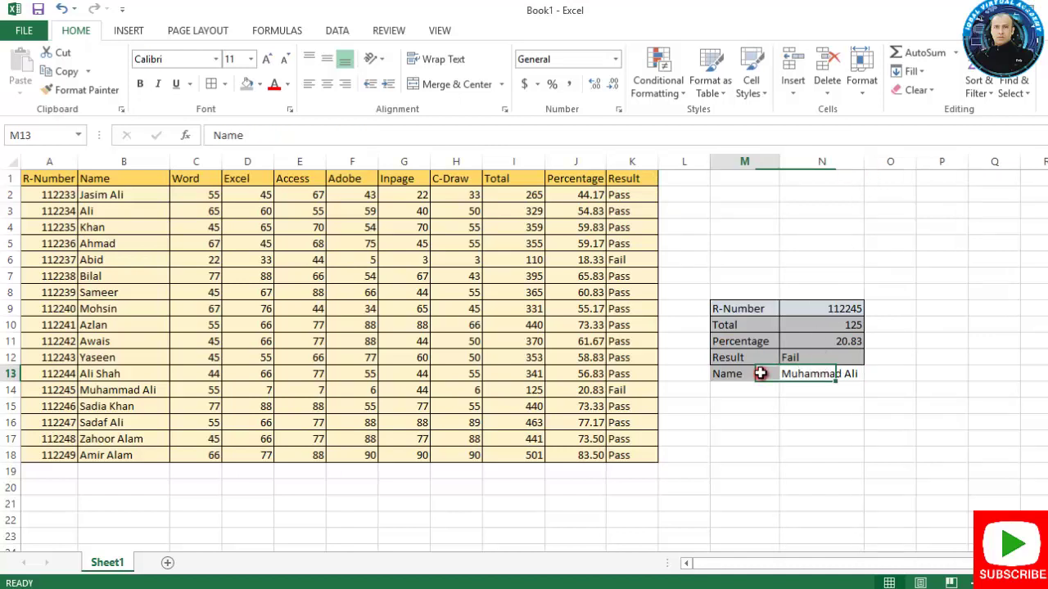
{"action": "left_click_drag", "start_coordinate": [788, 373], "coordinate": [793, 374]}
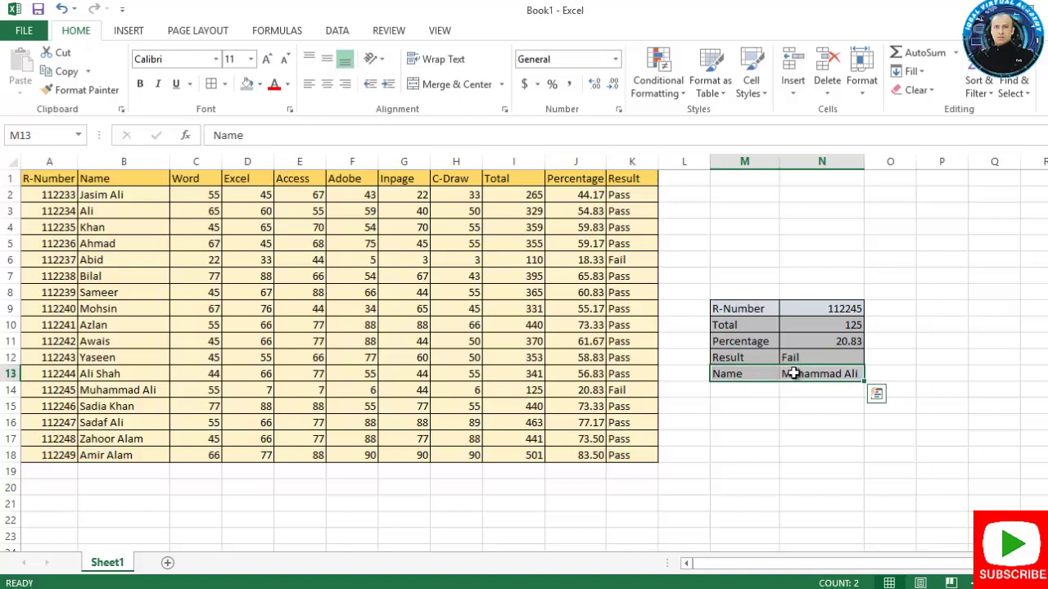
{"action": "left_click", "coordinate": [848, 374]}
{"action": "left_click", "coordinate": [850, 361]}
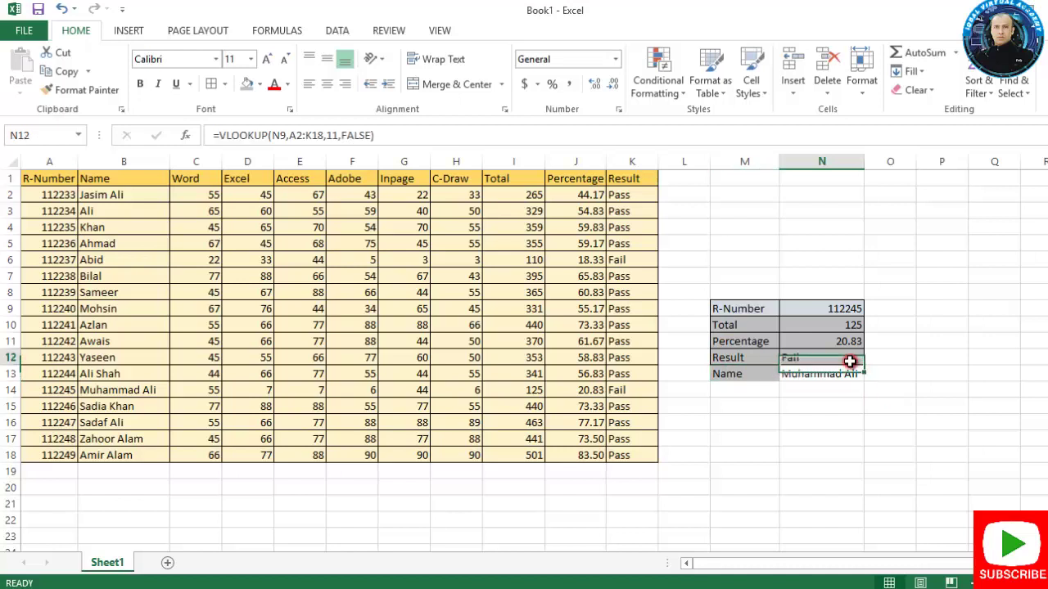
{"action": "left_click", "coordinate": [766, 358]}
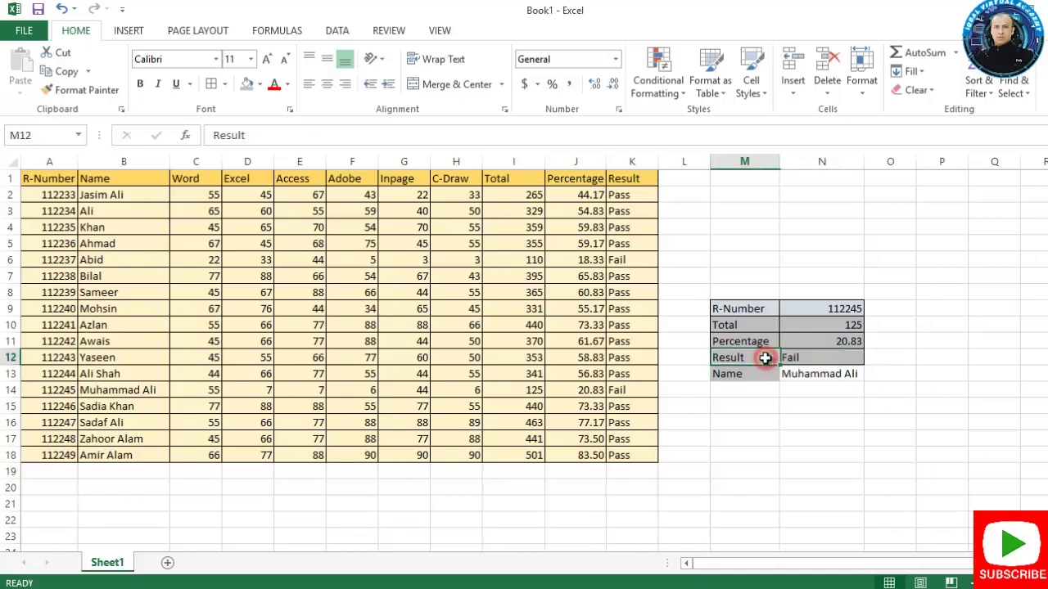
{"action": "left_click", "coordinate": [113, 91]}
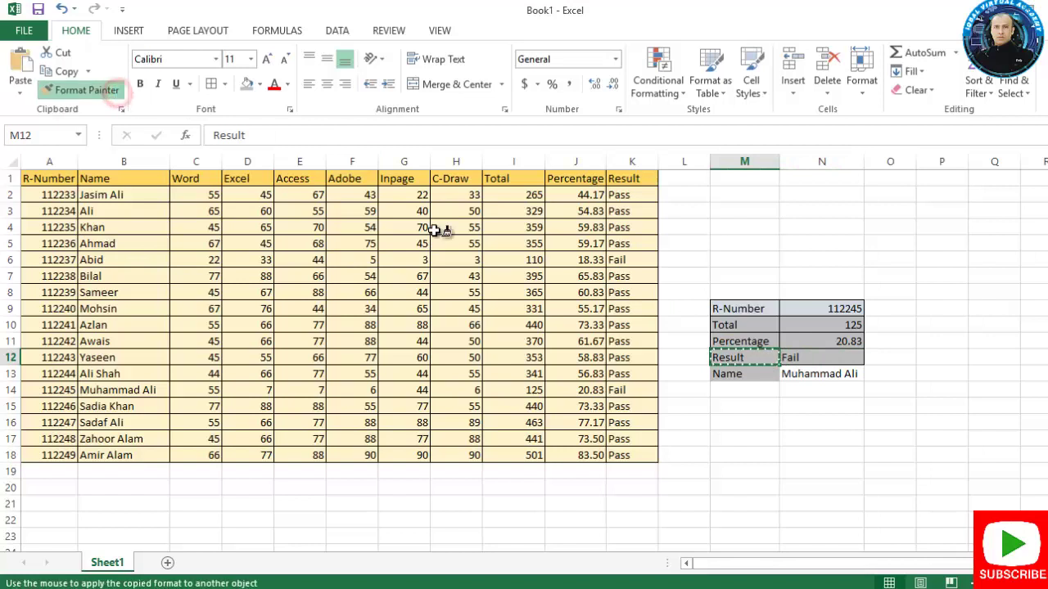
{"action": "left_click", "coordinate": [851, 380]}
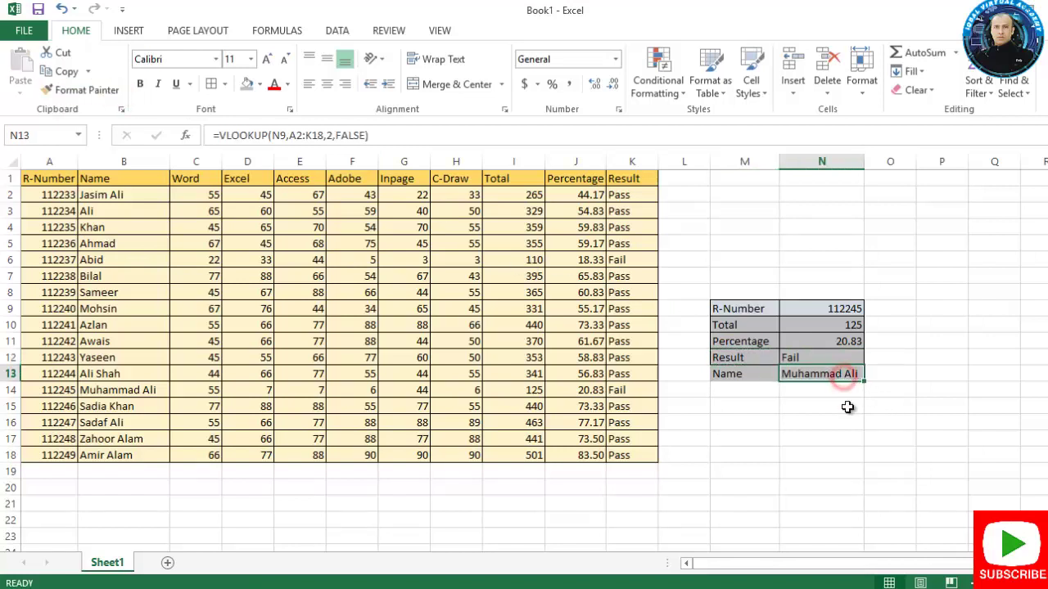
{"action": "left_click", "coordinate": [846, 406]}
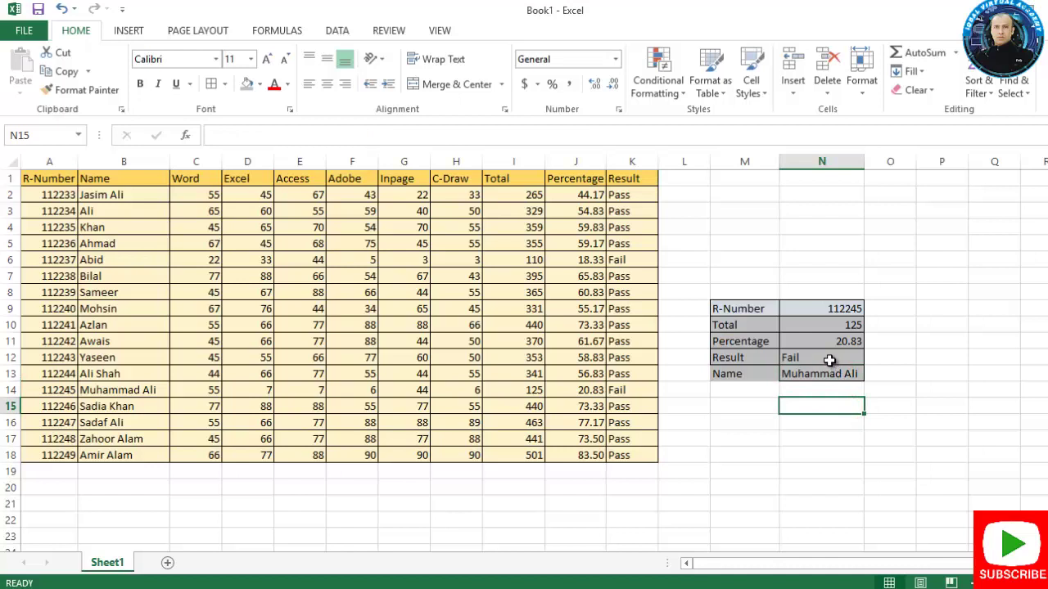
Fill the Result row of the lookup block, M12:N12, with light orange
{"action": "left_click_drag", "start_coordinate": [810, 361], "coordinate": [773, 357]}
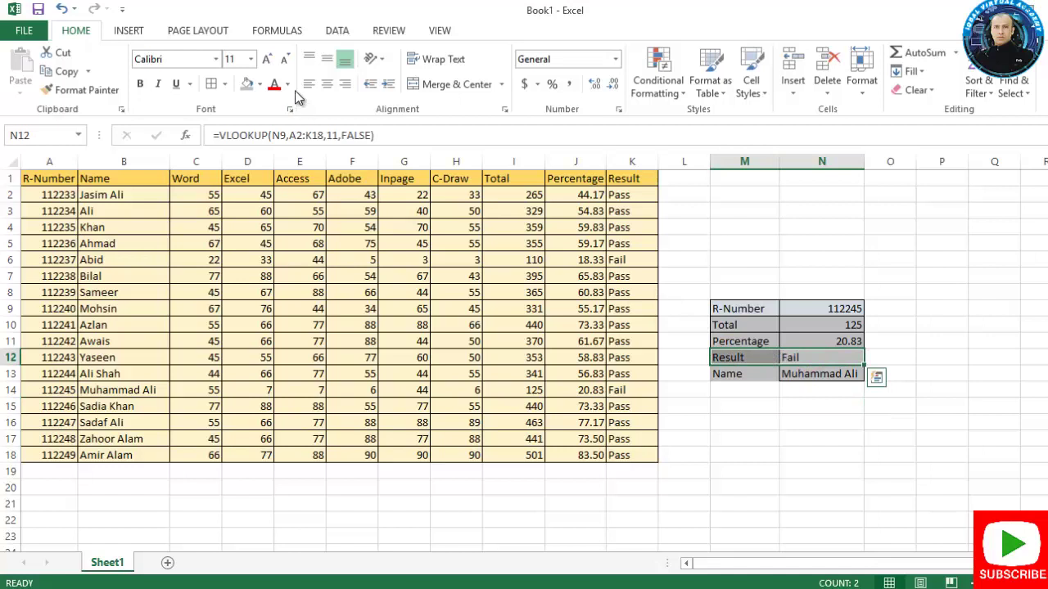
{"action": "left_click", "coordinate": [260, 85]}
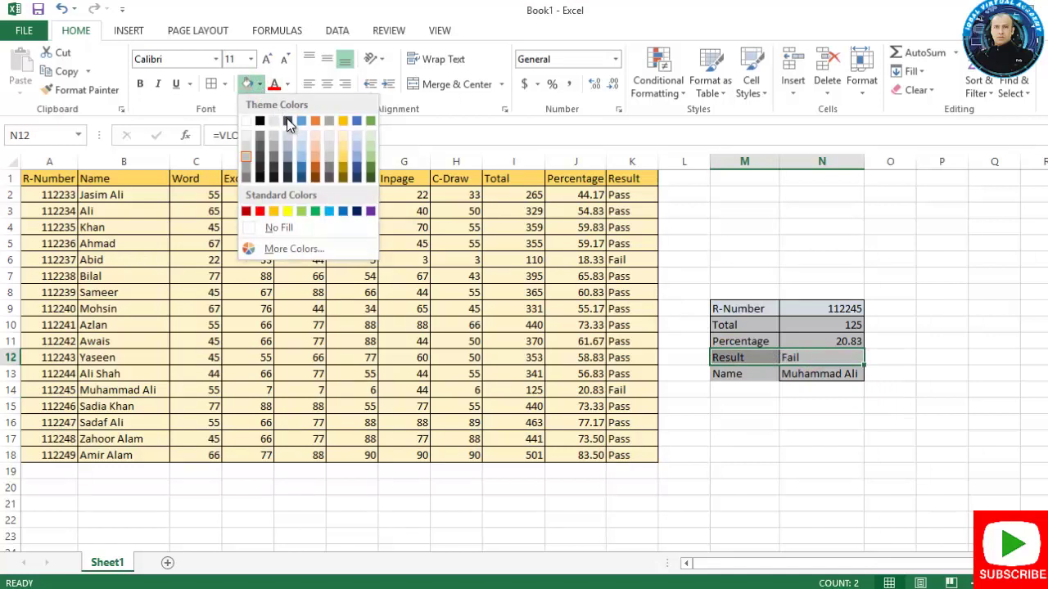
{"action": "left_click", "coordinate": [317, 158]}
{"action": "left_click", "coordinate": [891, 345]}
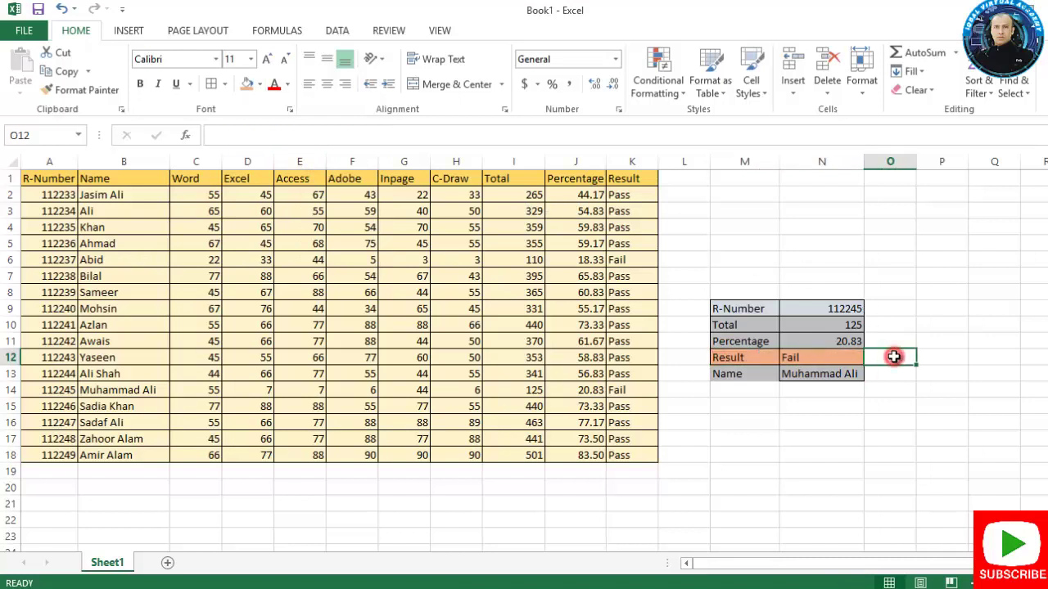
Enter the roll number of the student in row 3 into N9 and compare the looked-up result and name with the marksheet
{"action": "left_click", "coordinate": [831, 310]}
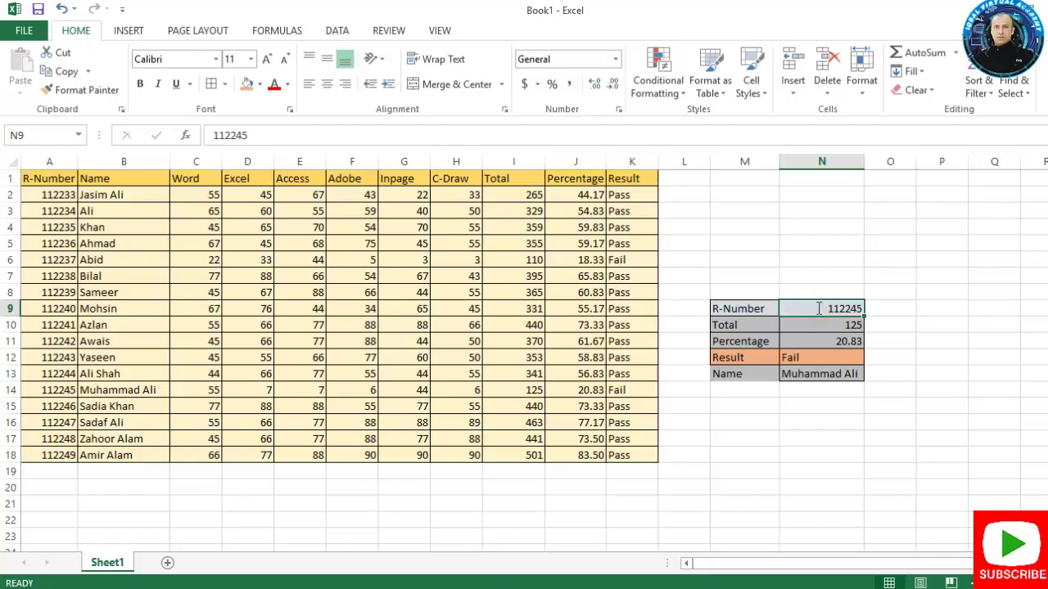
{"action": "type", "text": "1122"}
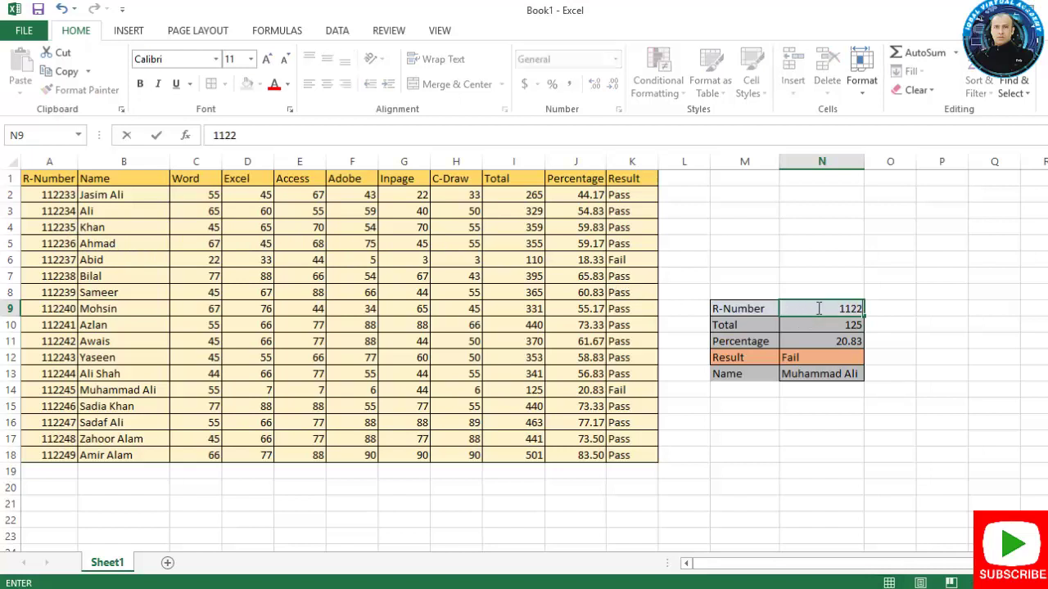
{"action": "type", "text": "34"}
{"action": "key", "text": "Return"}
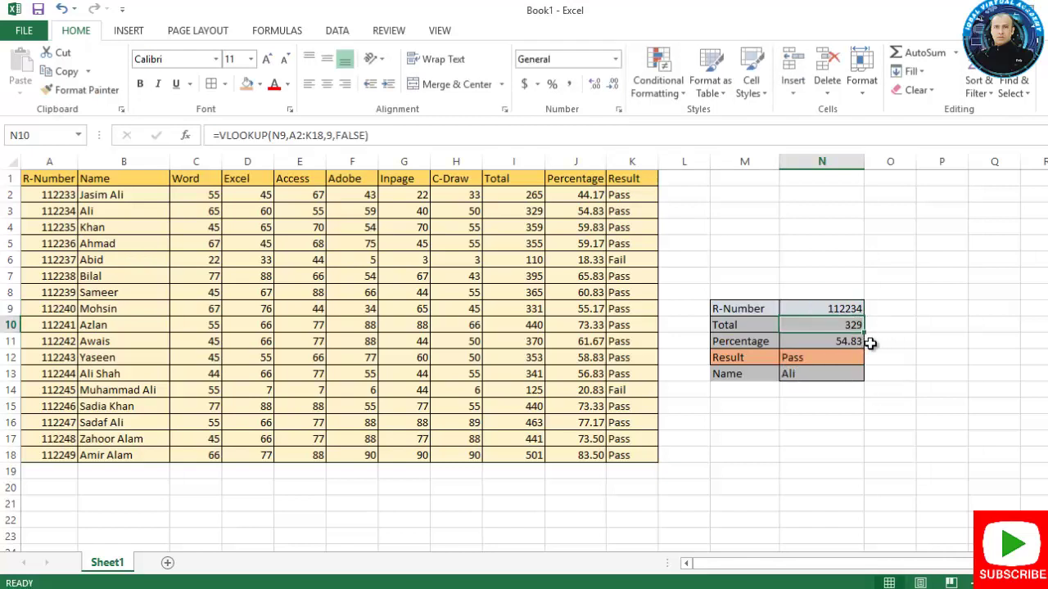
{"action": "left_click", "coordinate": [804, 361]}
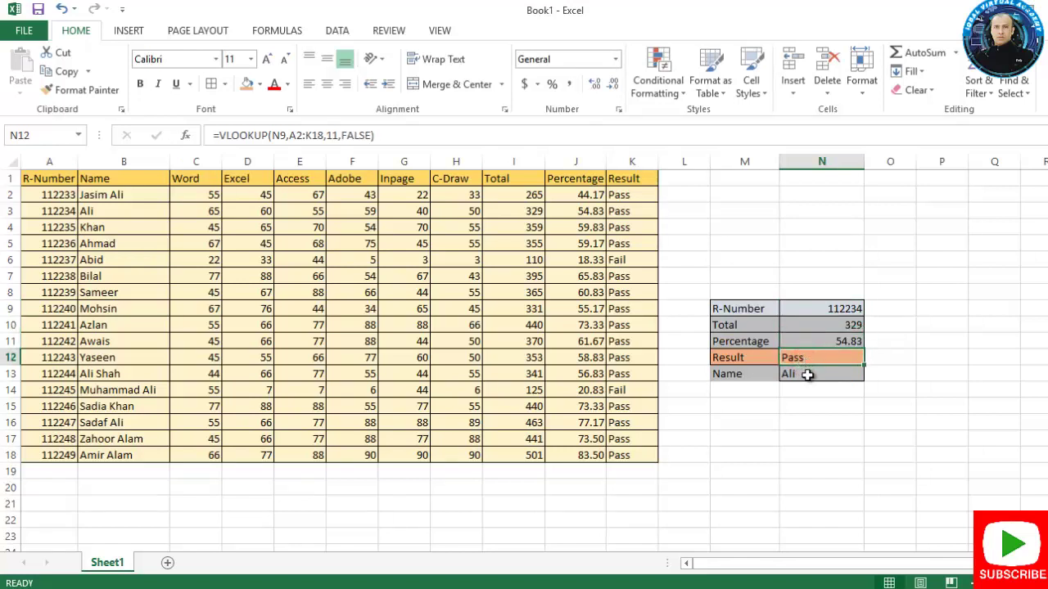
{"action": "left_click", "coordinate": [806, 374]}
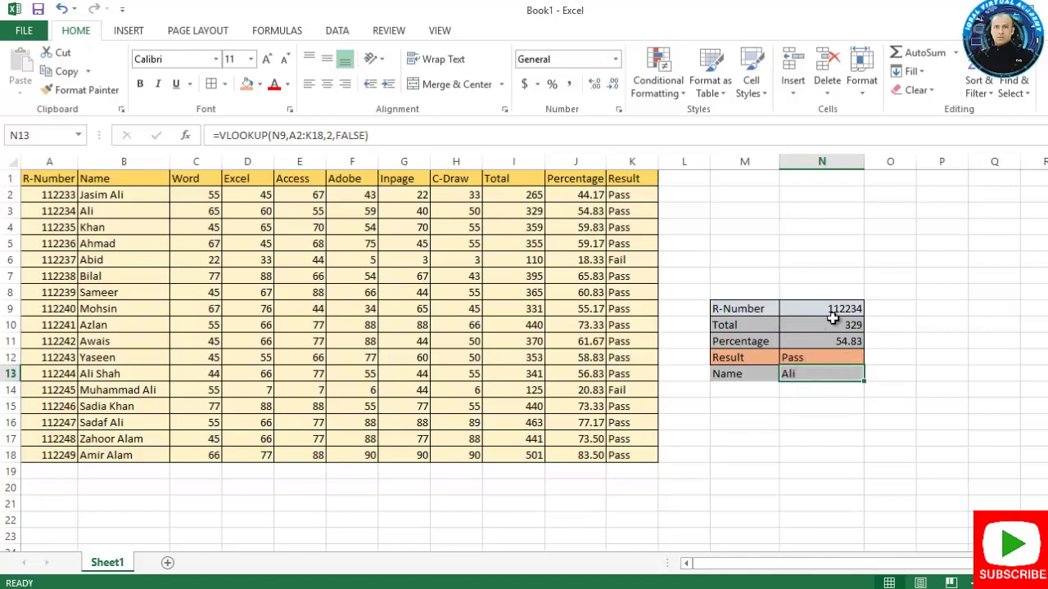
{"action": "left_click", "coordinate": [100, 212]}
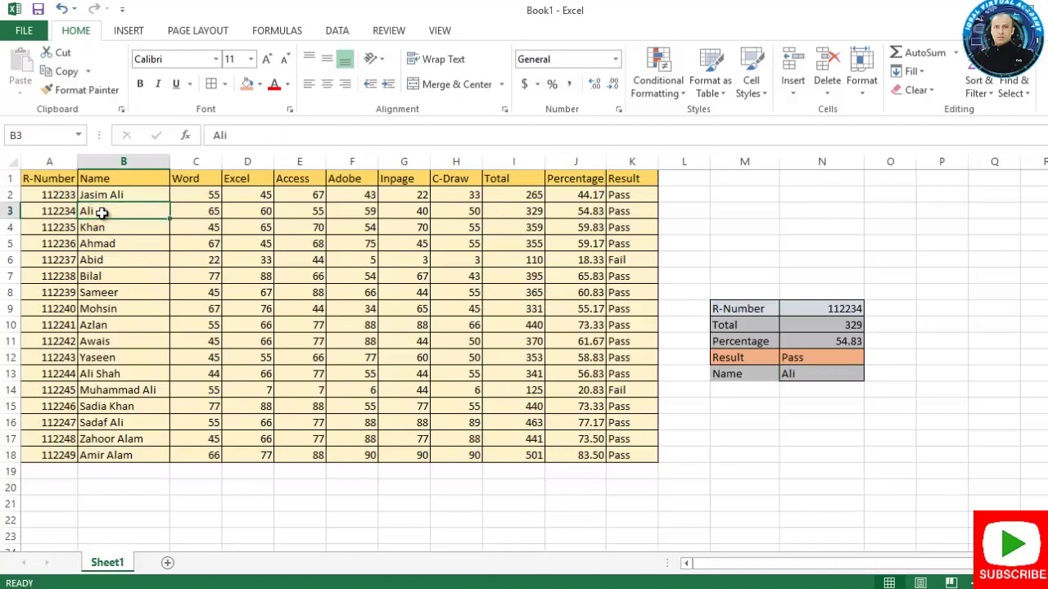
Add the label Type Std Name in M15 below the lookup block and widen column M to fit it
{"action": "left_click", "coordinate": [823, 401]}
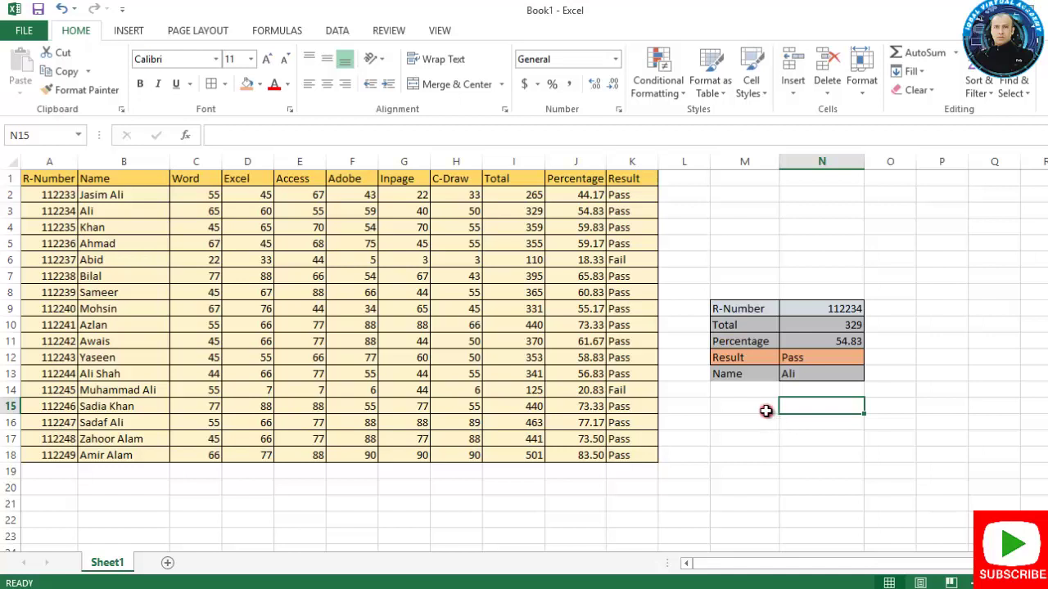
{"action": "left_click", "coordinate": [766, 411]}
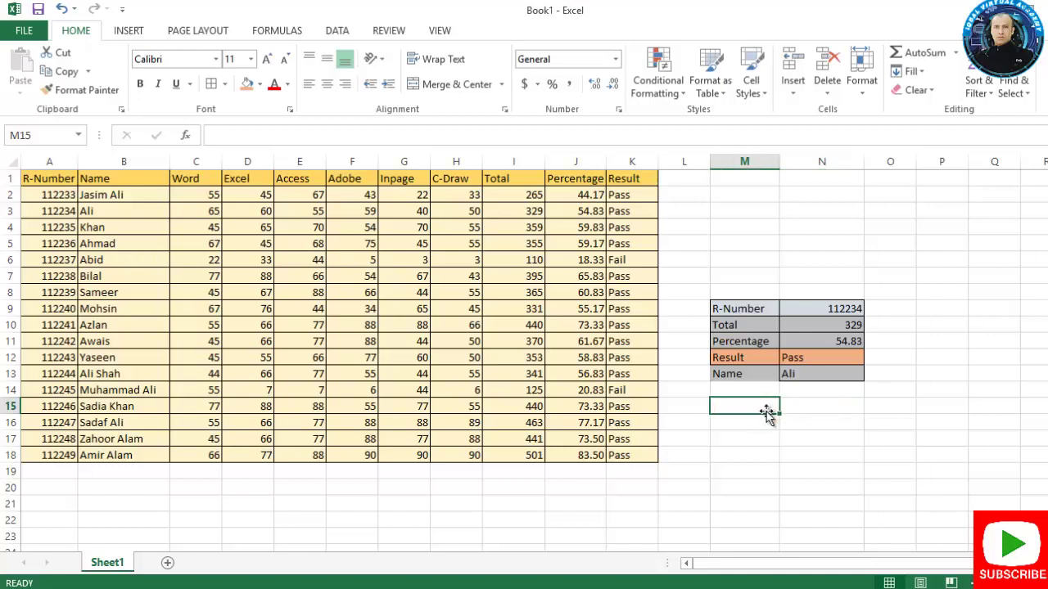
{"action": "type", "text": "N"}
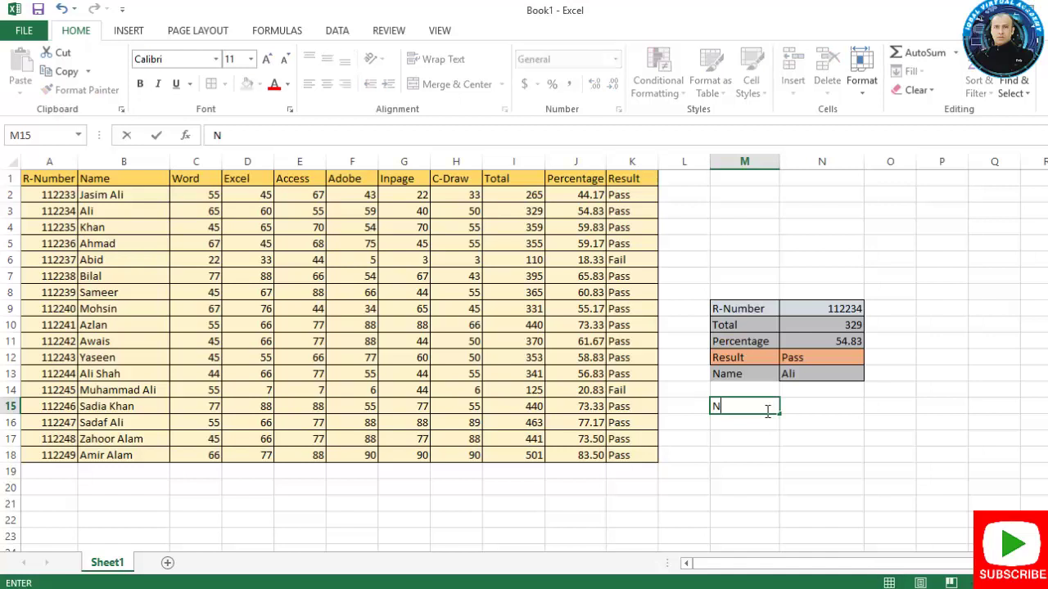
{"action": "type", "text": "ame"}
{"action": "key", "text": "BackSpace"}
{"action": "key", "text": "BackSpace"}
{"action": "key", "text": "BackSpace"}
{"action": "key", "text": "BackSpace"}
{"action": "type", "text": "Type Std"}
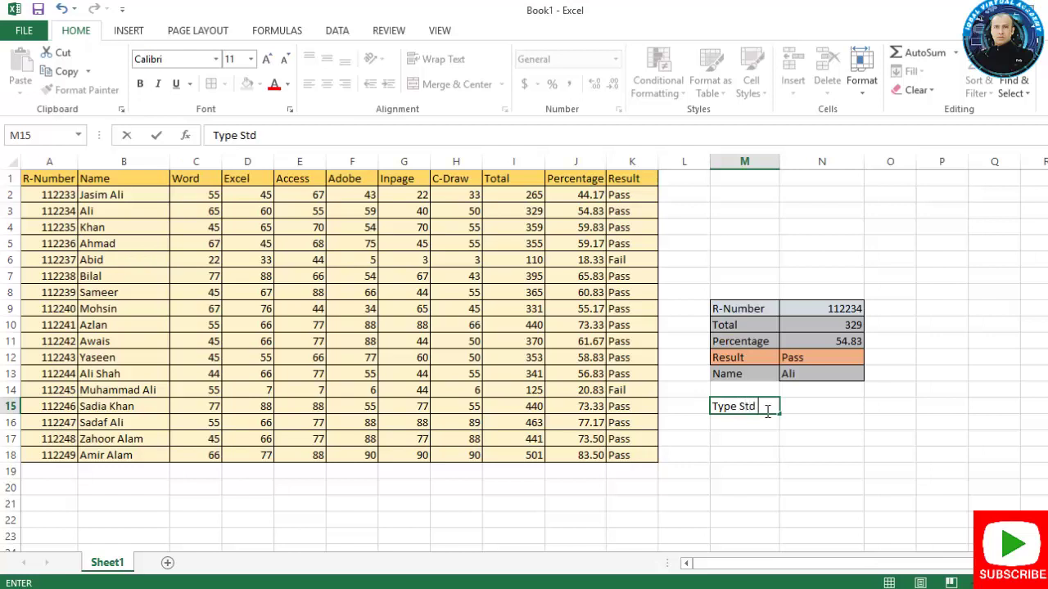
{"action": "type", "text": " Name"}
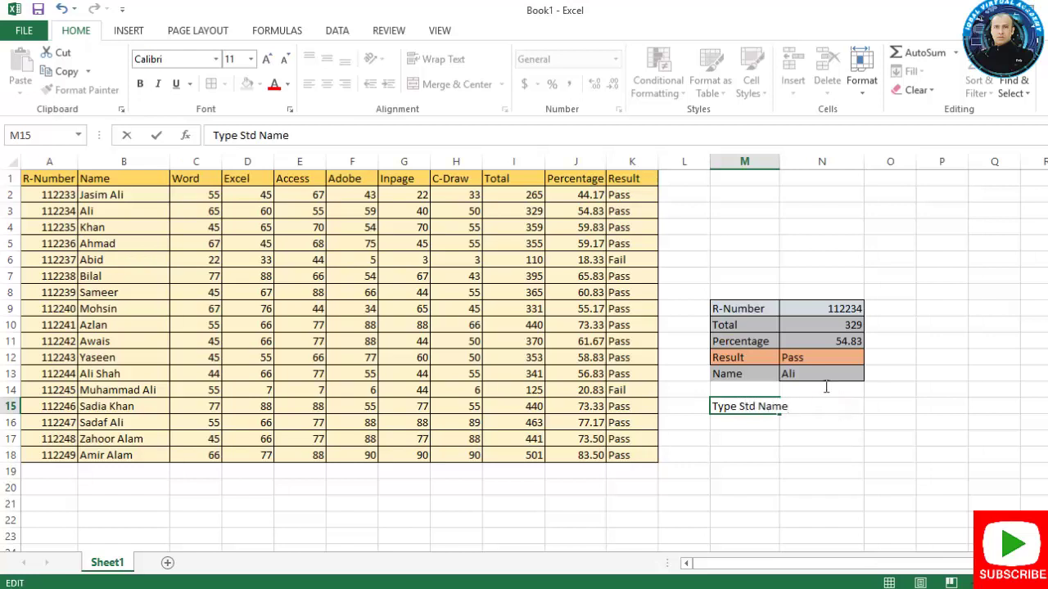
{"action": "left_click", "coordinate": [801, 207]}
{"action": "left_click_drag", "start_coordinate": [779, 162], "coordinate": [804, 167]}
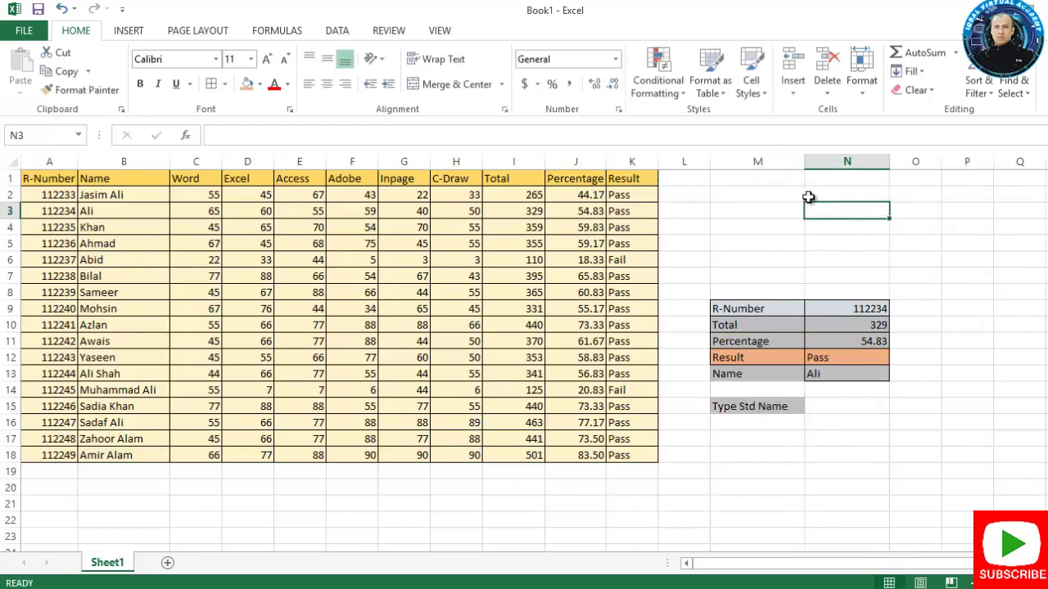
{"action": "left_click", "coordinate": [815, 403]}
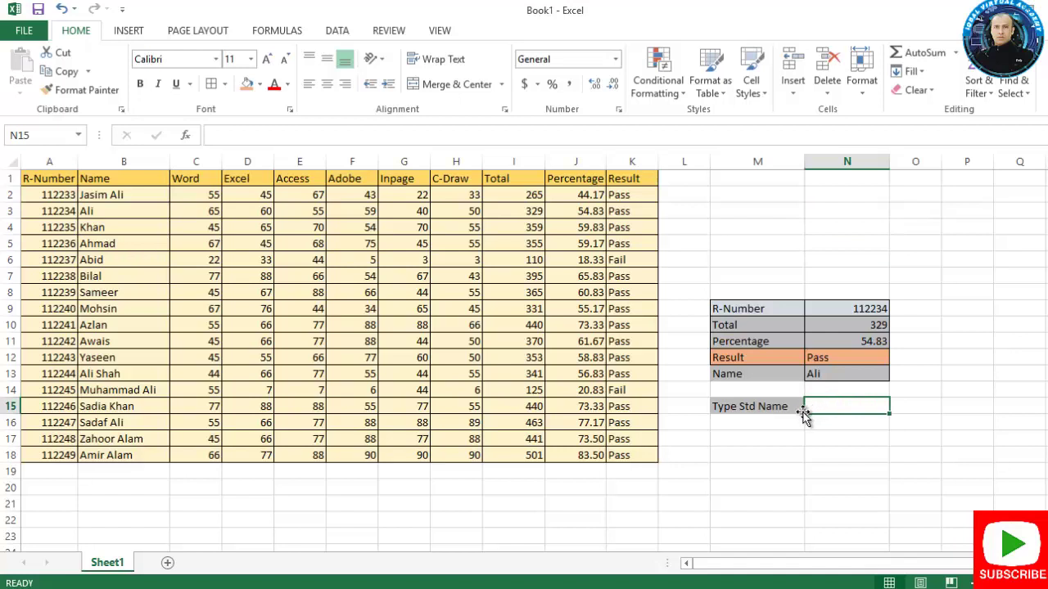
Add the label Result in M16 beneath the Type Std Name label
{"action": "left_click", "coordinate": [777, 423]}
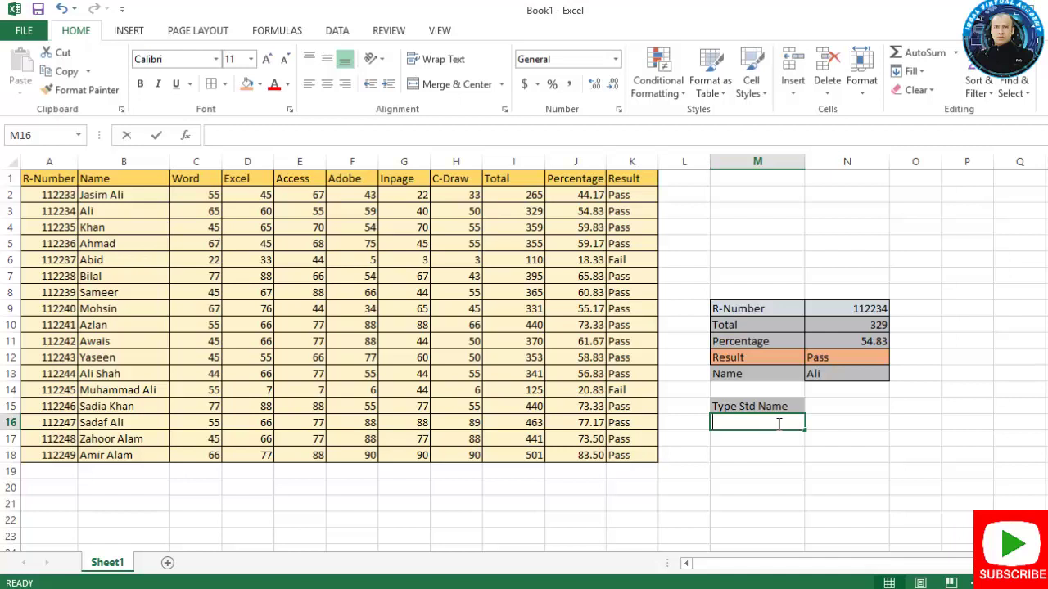
{"action": "type", "text": "t"}
{"action": "key", "text": "BackSpace"}
{"action": "key", "text": "BackSpace"}
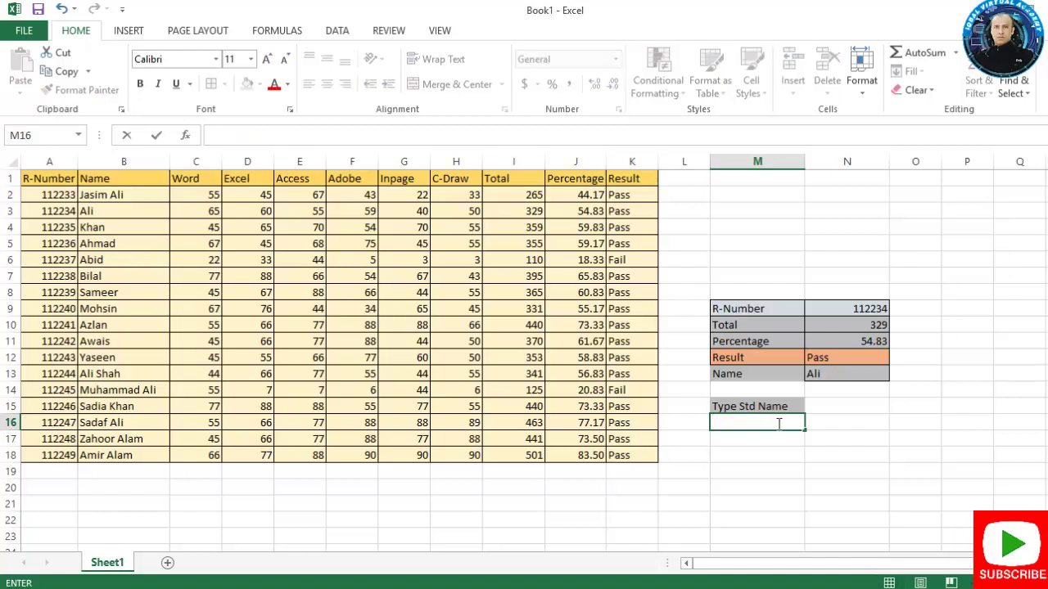
{"action": "type", "text": "Result"}
{"action": "left_click", "coordinate": [855, 419]}
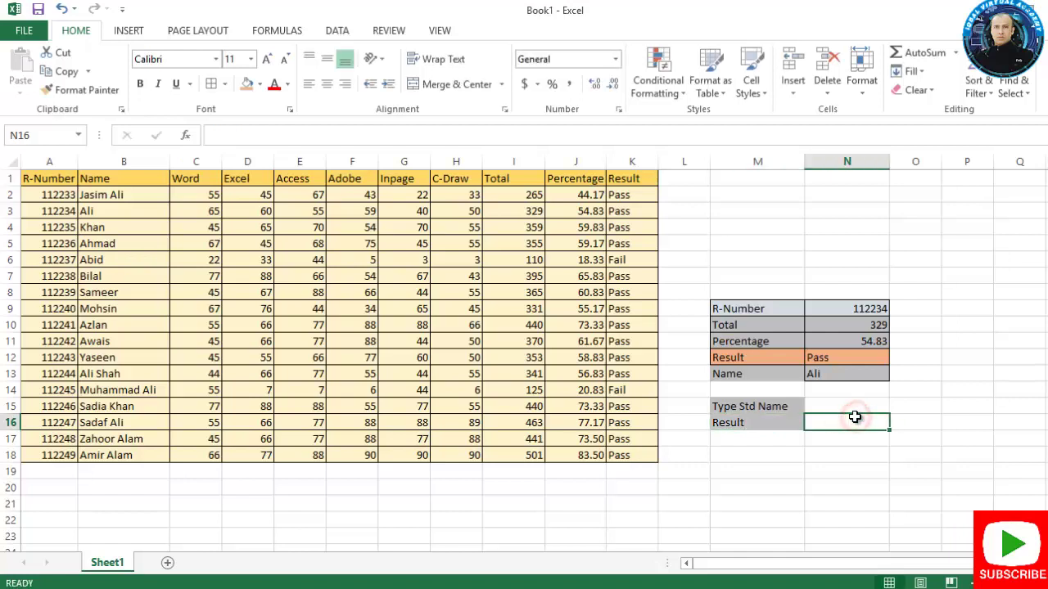
{"action": "left_click", "coordinate": [847, 408]}
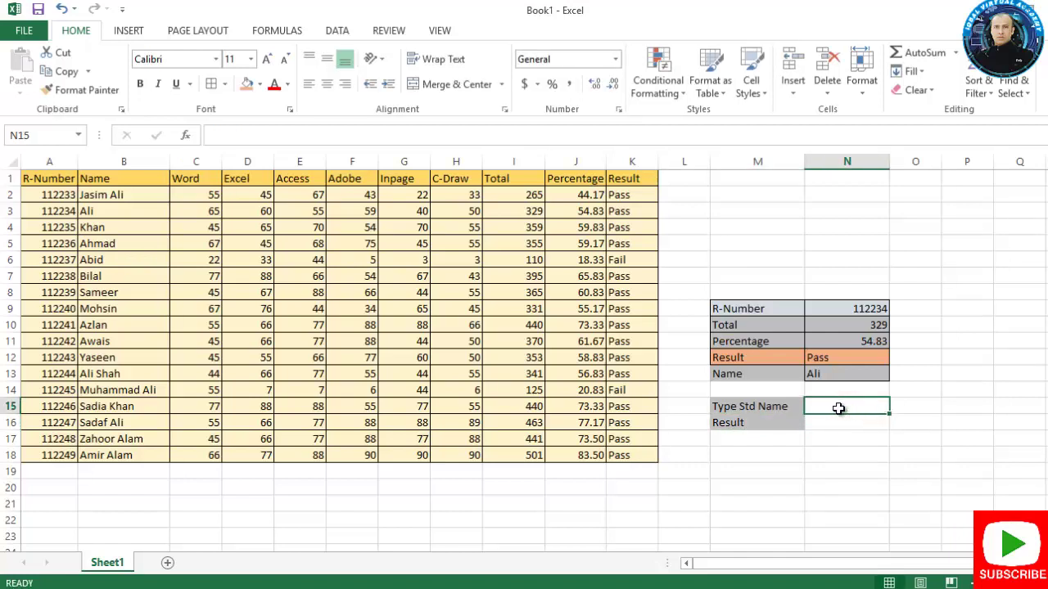
Apply all borders to the name lookup block M15:N16
{"action": "left_click", "coordinate": [790, 406]}
{"action": "left_click_drag", "start_coordinate": [790, 406], "coordinate": [820, 421]}
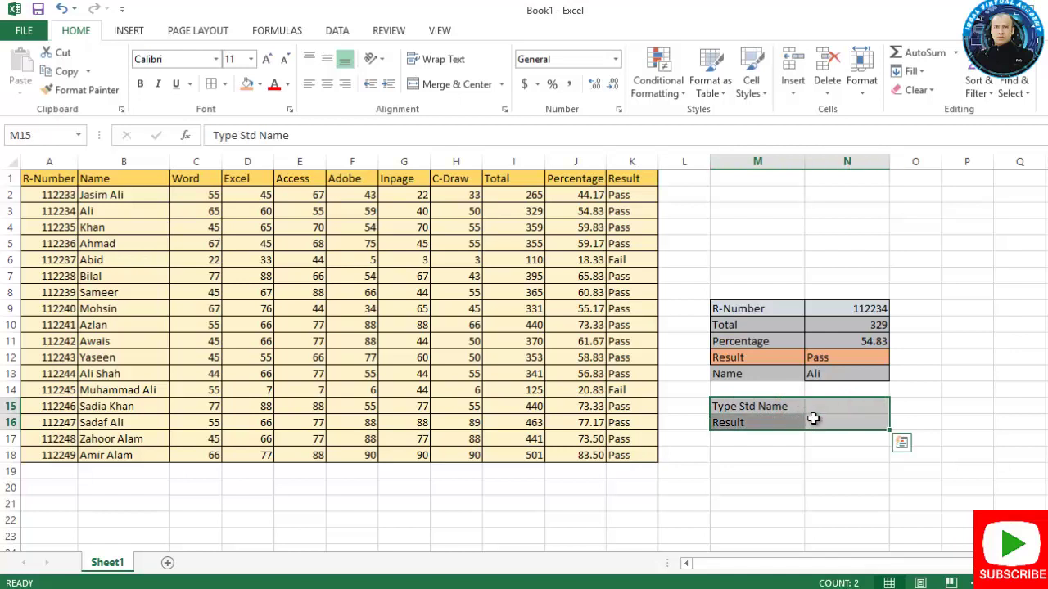
{"action": "left_click", "coordinate": [208, 85]}
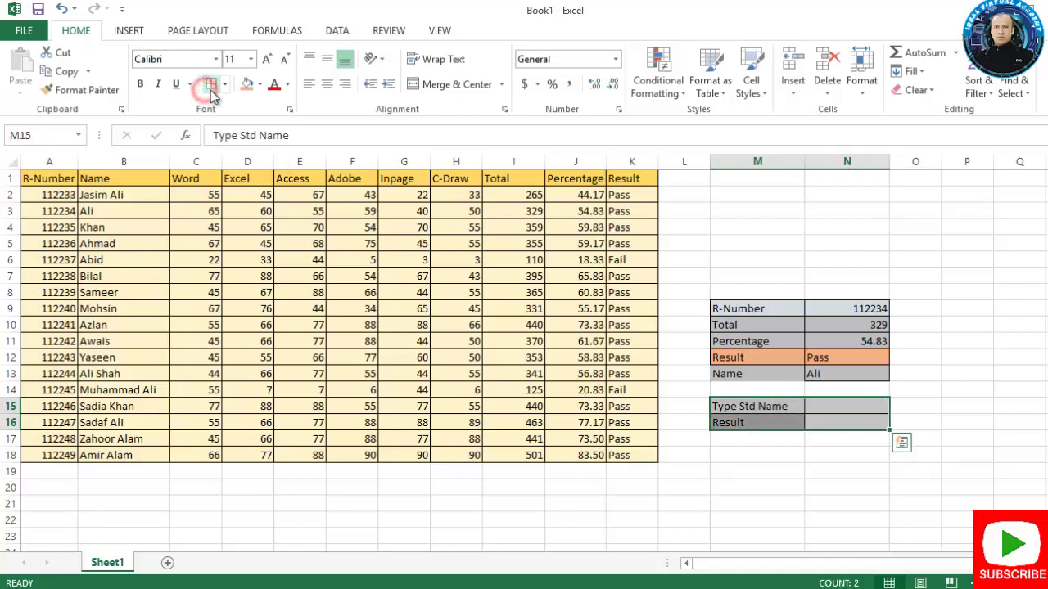
{"action": "left_click", "coordinate": [844, 410]}
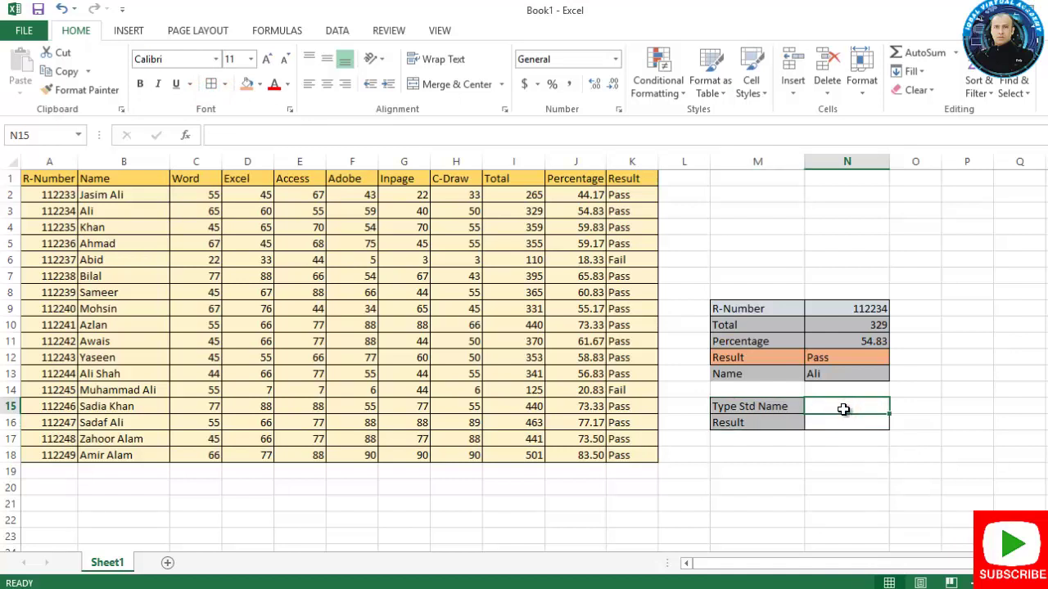
Enter the formula =VLOOKUP(N15,B2:K18,10,FALSE) in N16 to look up the result by student name
{"action": "left_click", "coordinate": [837, 423]}
{"action": "type", "text": "="}
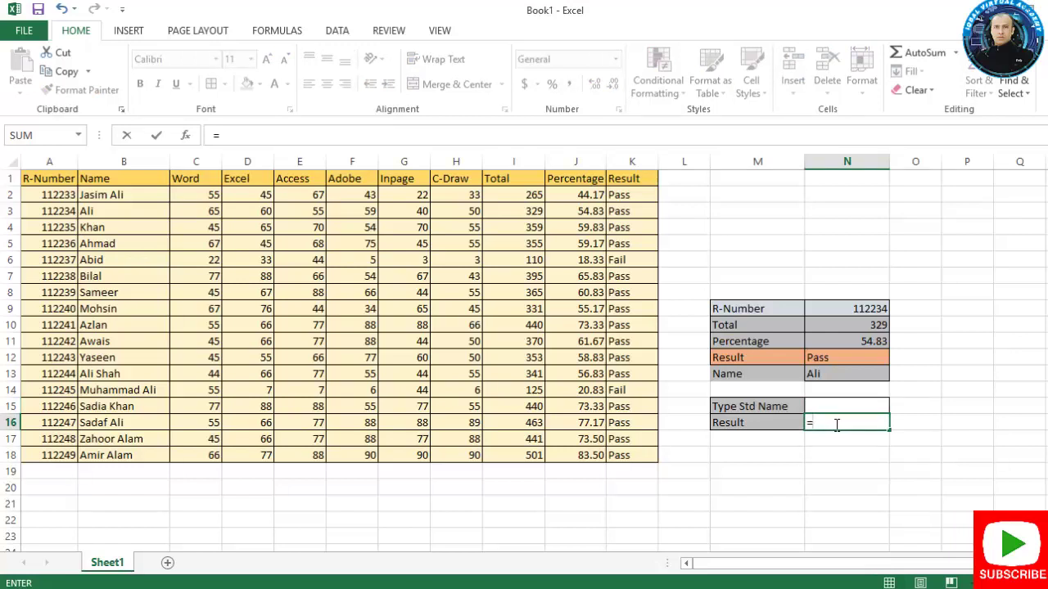
{"action": "type", "text": "vlooku"}
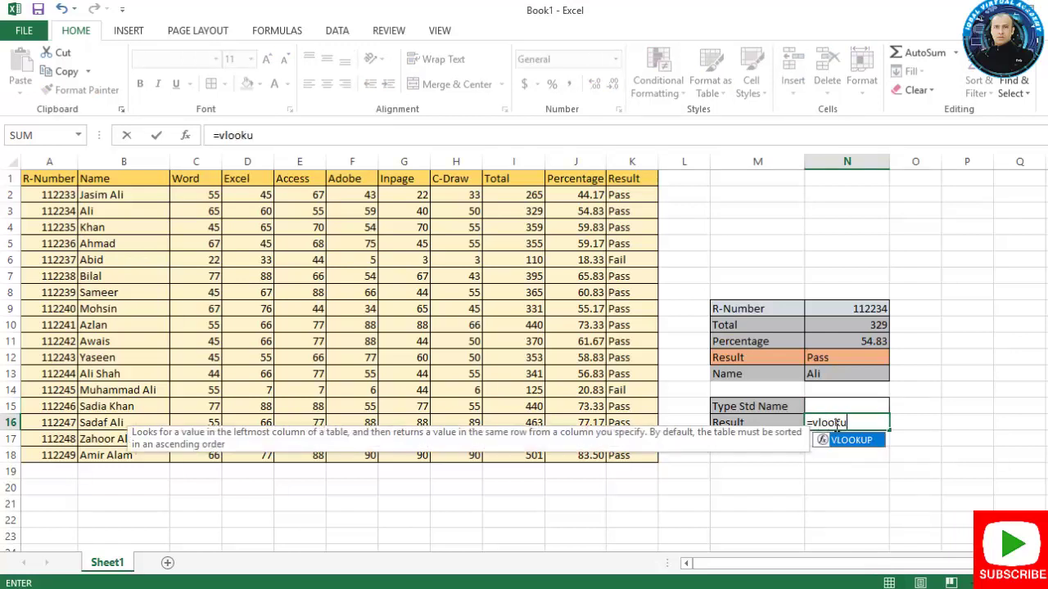
{"action": "type", "text": "p("}
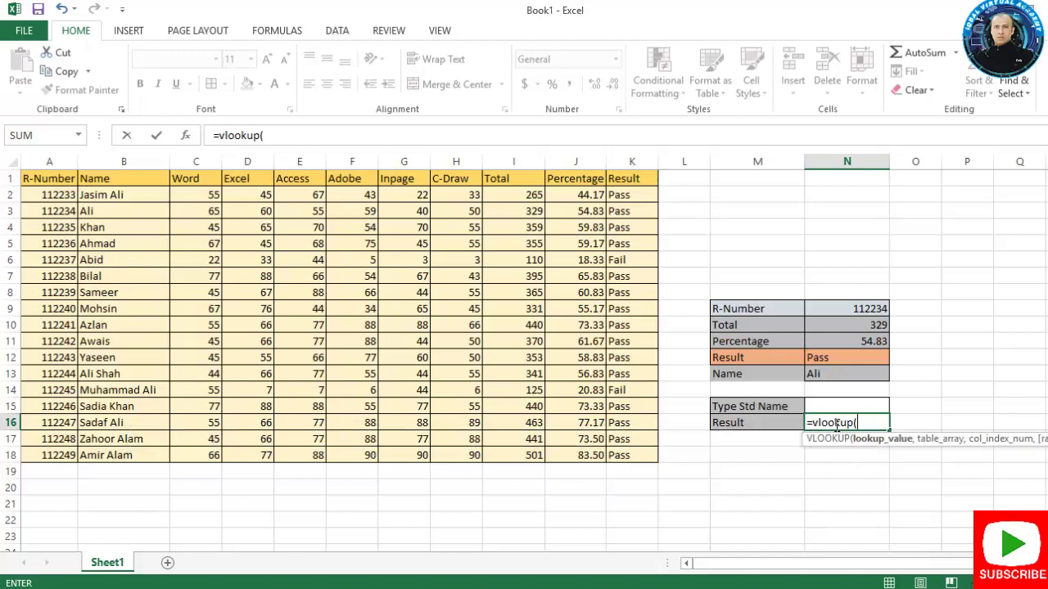
{"action": "left_click", "coordinate": [834, 408]}
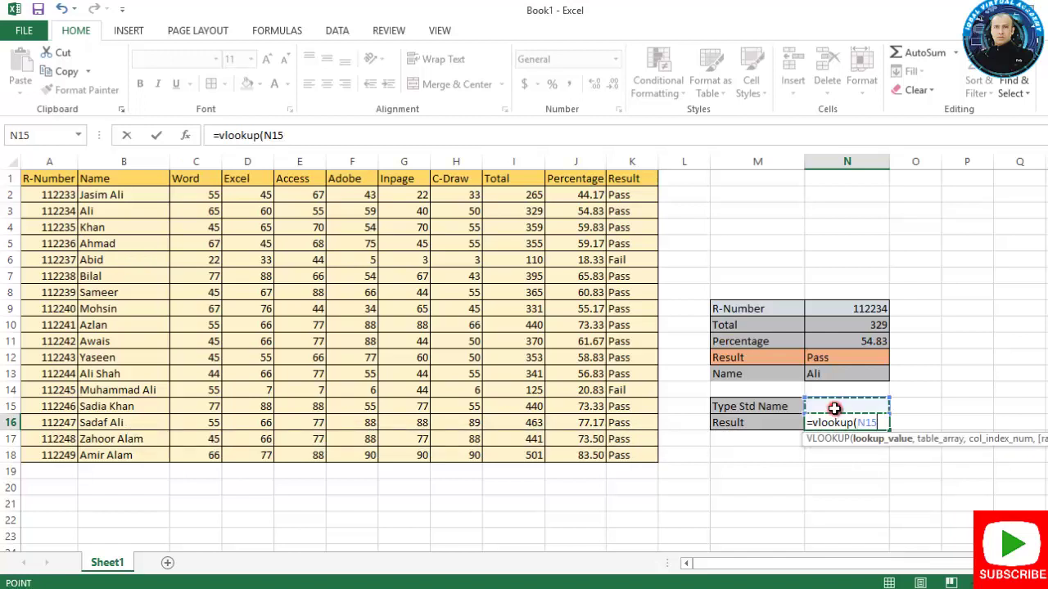
{"action": "type", "text": ","}
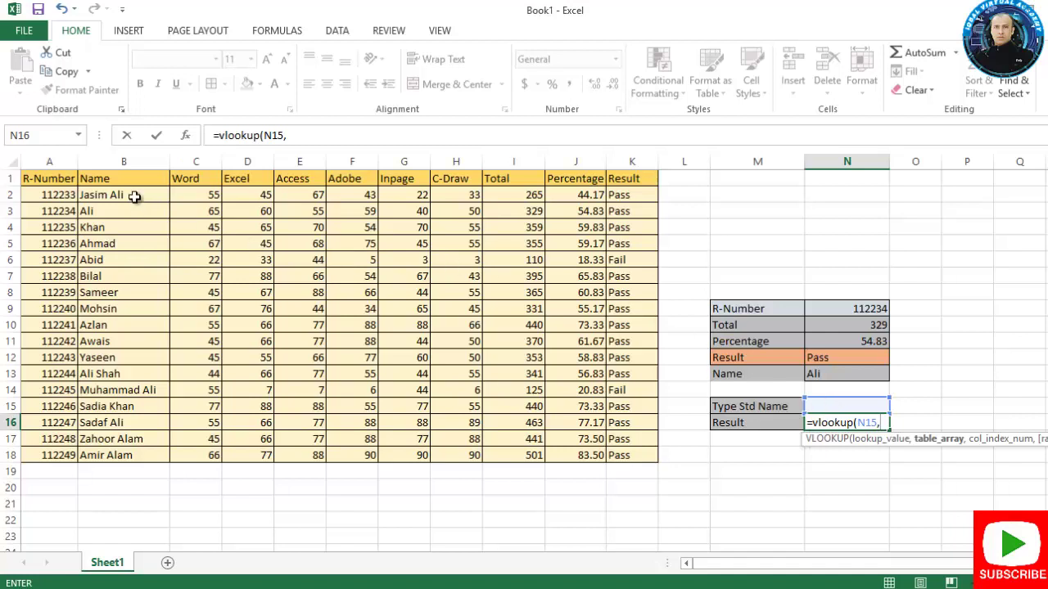
{"action": "left_click_drag", "start_coordinate": [134, 197], "coordinate": [624, 457]}
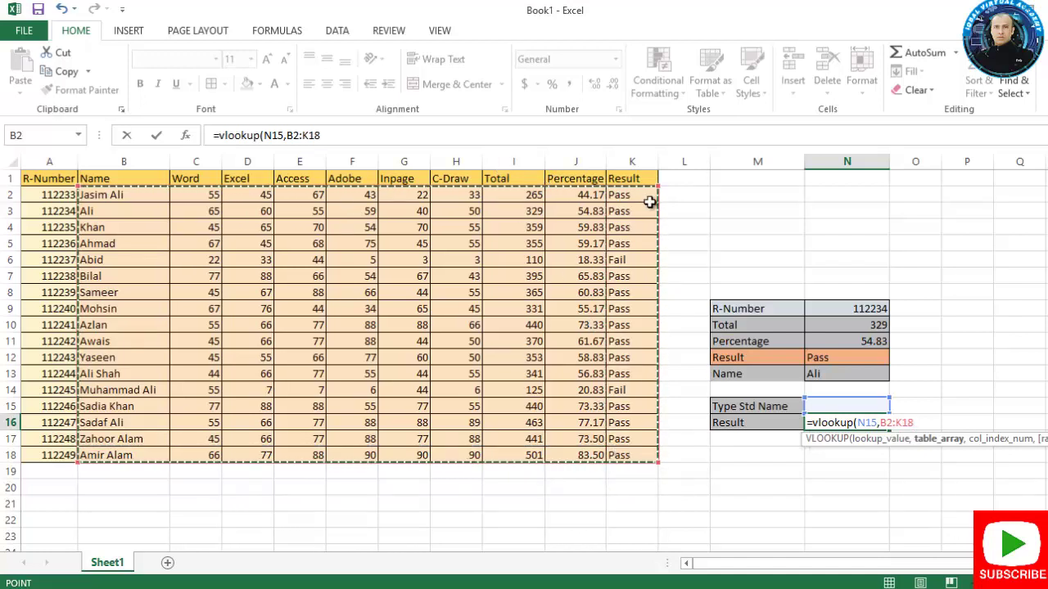
{"action": "type", "text": ",10"}
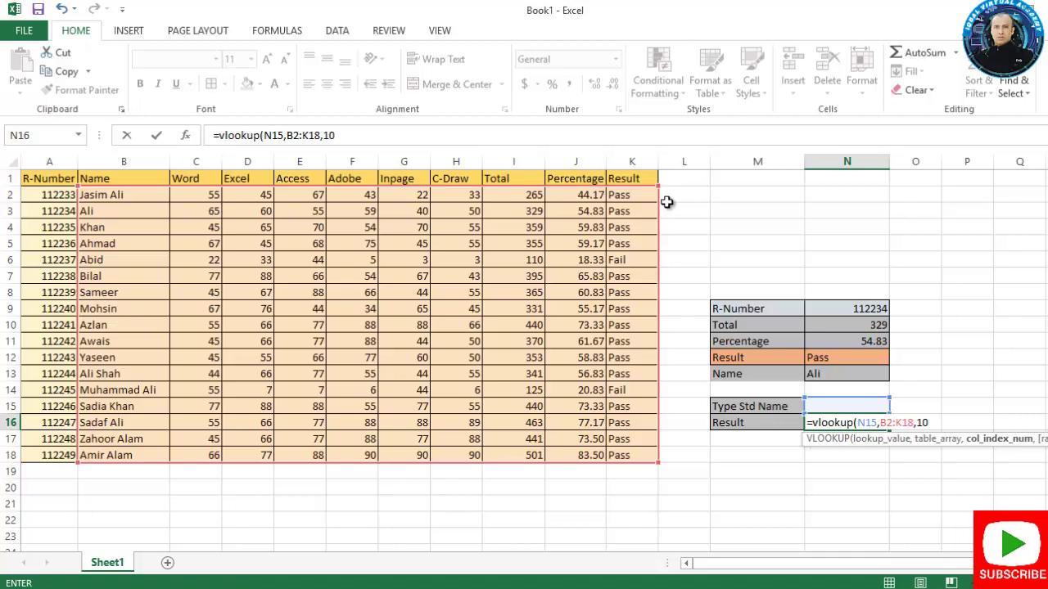
{"action": "type", "text": ","}
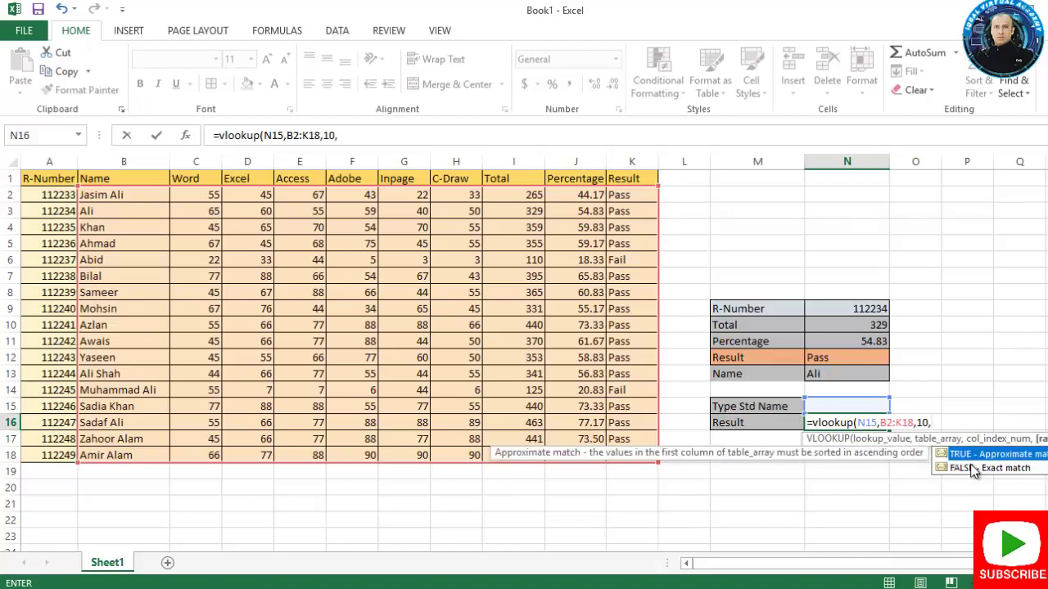
{"action": "double_click", "coordinate": [971, 468]}
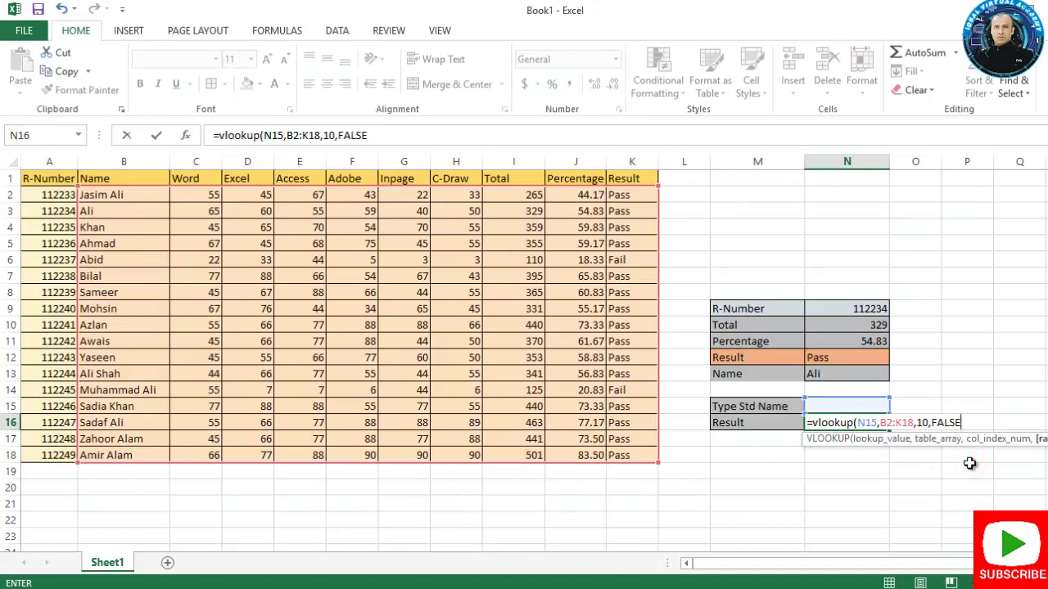
{"action": "type", "text": ")"}
{"action": "key", "text": "Return"}
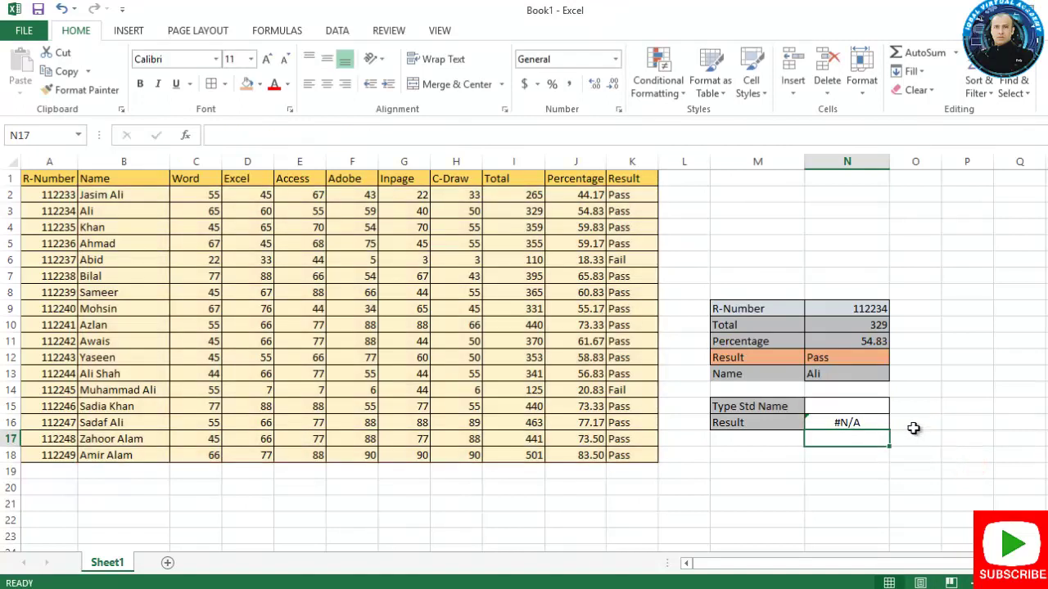
Enter the name of the student in row 3 into N15 to test the name lookup
{"action": "left_click", "coordinate": [844, 409]}
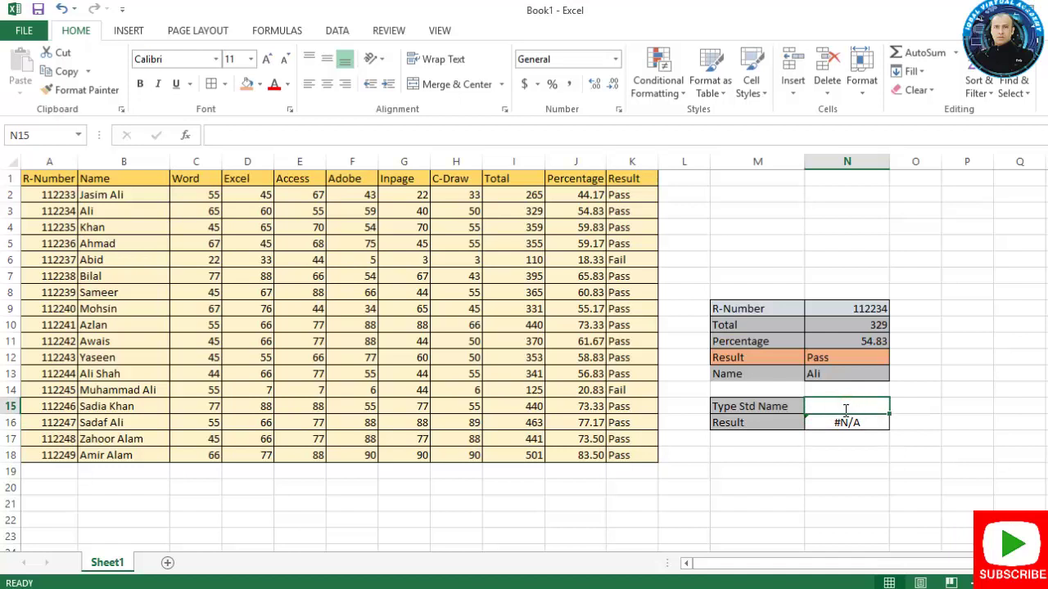
{"action": "type", "text": "ali"}
{"action": "key", "text": "BackSpace"}
{"action": "key", "text": "BackSpace"}
{"action": "key", "text": "BackSpace"}
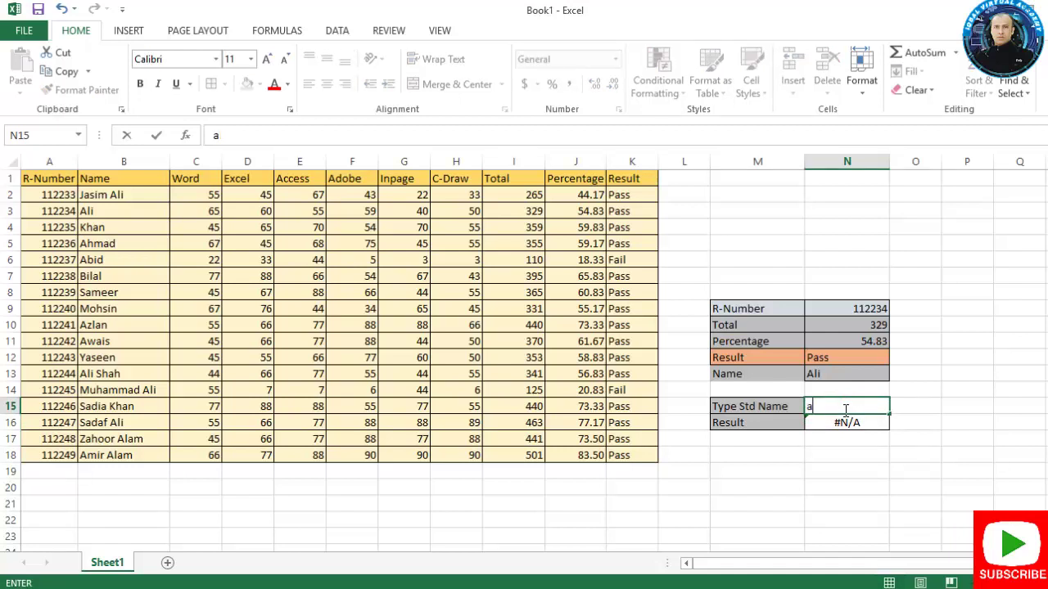
{"action": "type", "text": "Ali"}
{"action": "key", "text": "Return"}
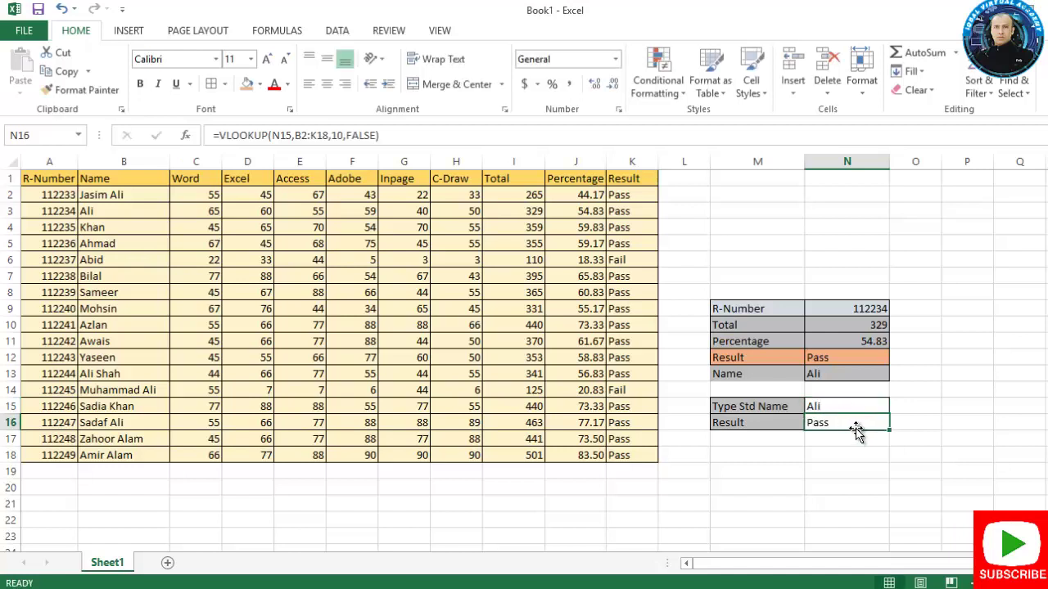
Replace the name in N15 with that of the student in row 14 and compare the looked-up result with the marksheet row
{"action": "left_click", "coordinate": [851, 409]}
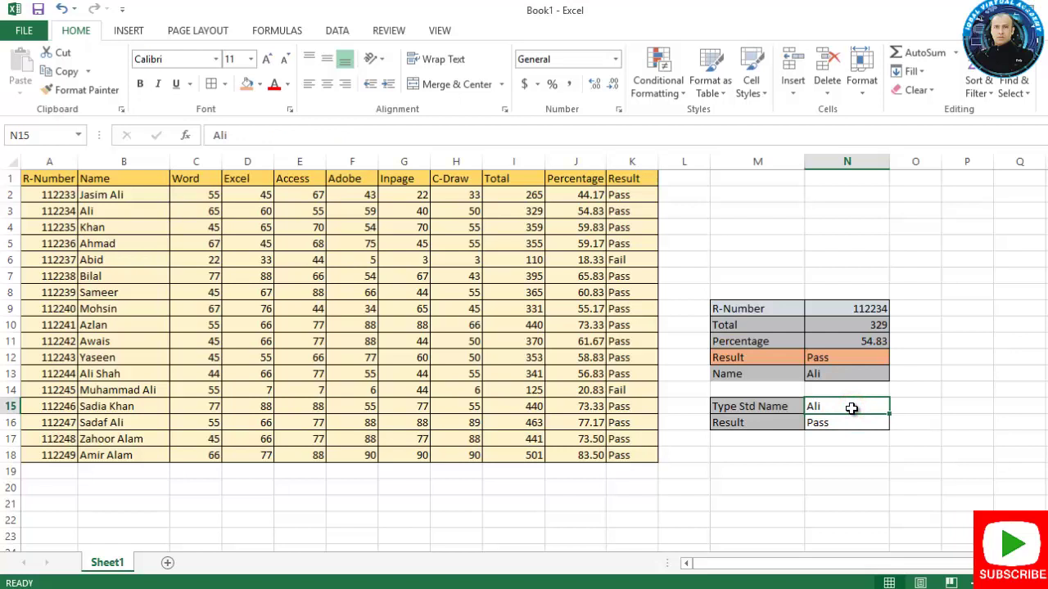
{"action": "double_click", "coordinate": [851, 408]}
{"action": "key", "text": "BackSpace"}
{"action": "key", "text": "BackSpace"}
{"action": "key", "text": "BackSpace"}
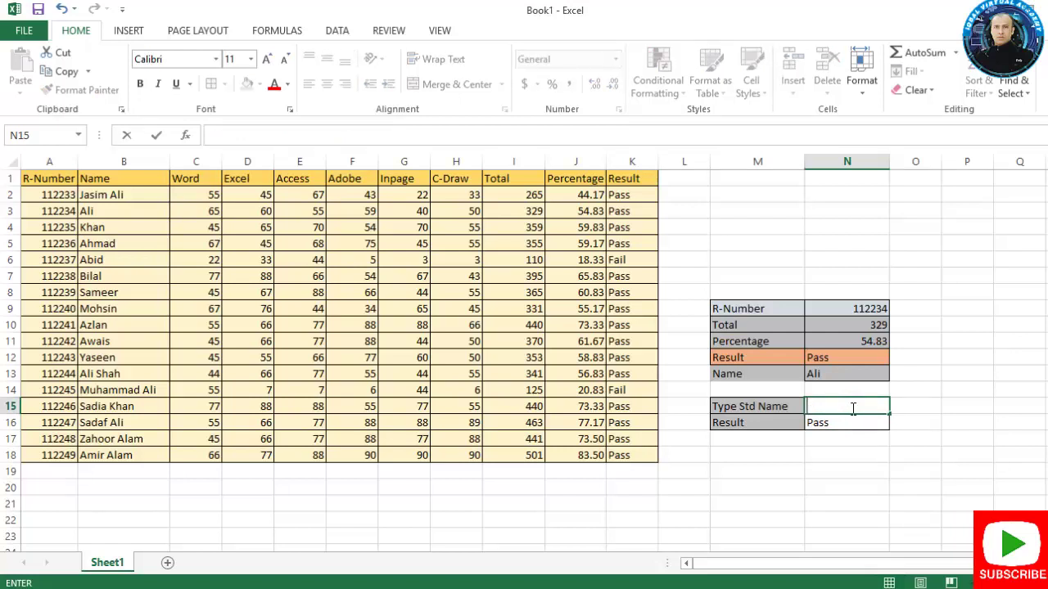
{"action": "type", "text": "Muhammad a"}
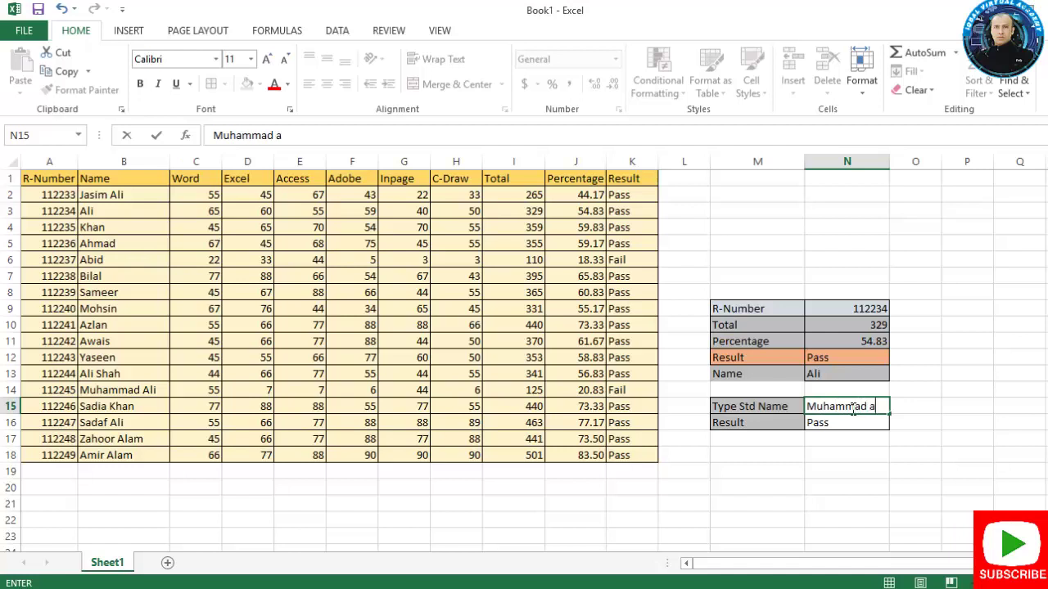
{"action": "type", "text": "li"}
{"action": "key", "text": "Return"}
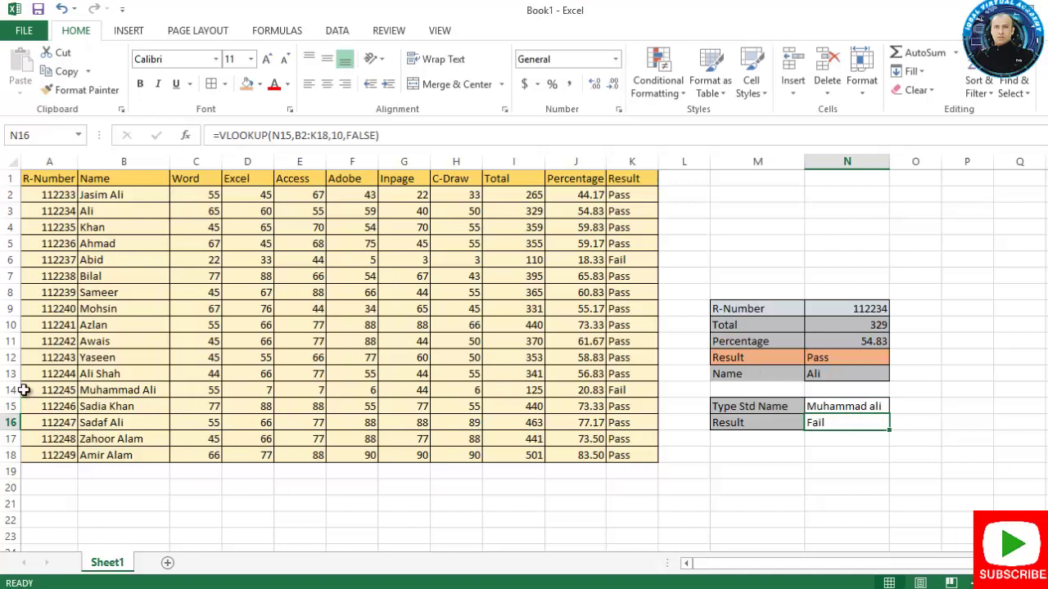
{"action": "left_click_drag", "start_coordinate": [39, 391], "coordinate": [650, 393]}
{"action": "left_click", "coordinate": [832, 499]}
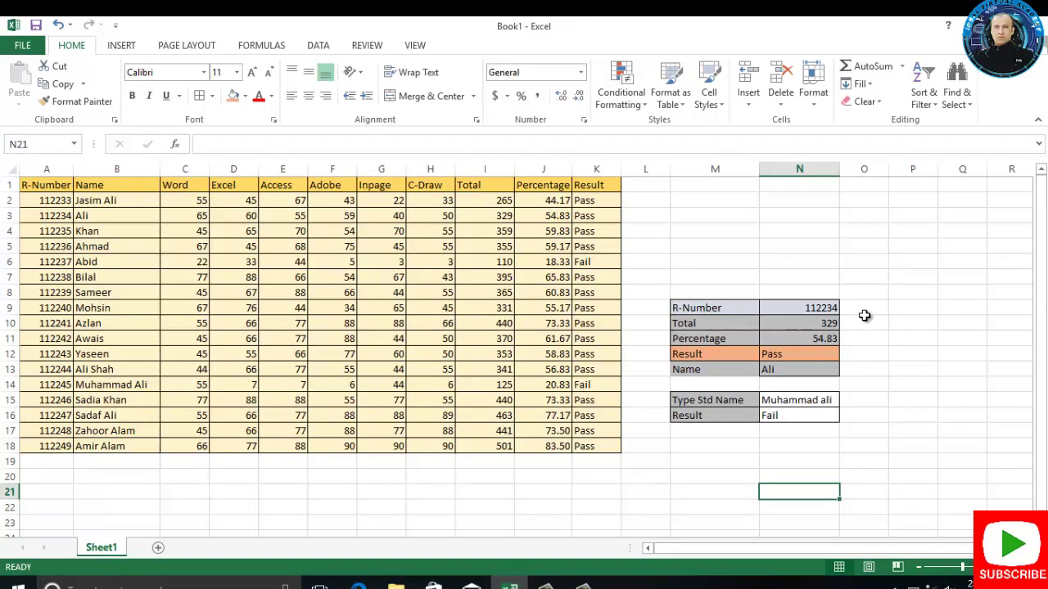
Add the headings R-Number in P9 and Name in Q9, widening column P to fit its heading
{"action": "left_click", "coordinate": [930, 308]}
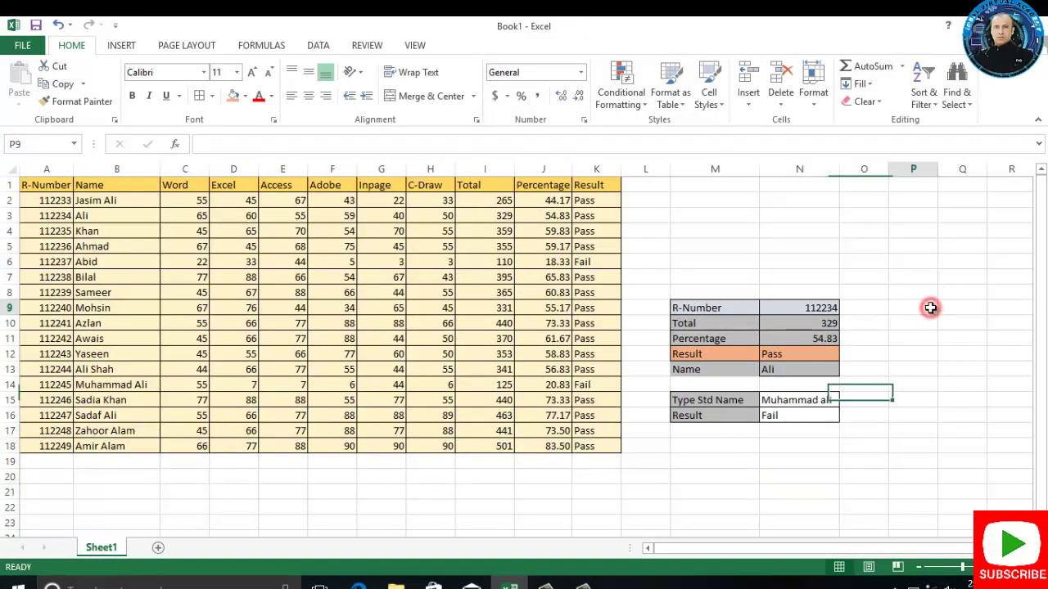
{"action": "type", "text": "r"}
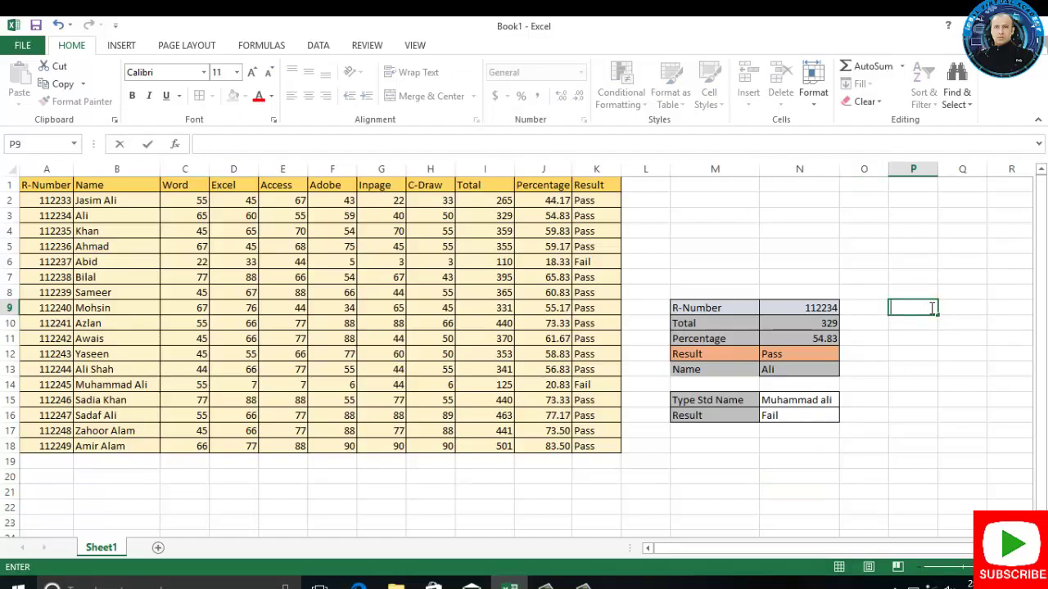
{"action": "type", "text": "R-N"}
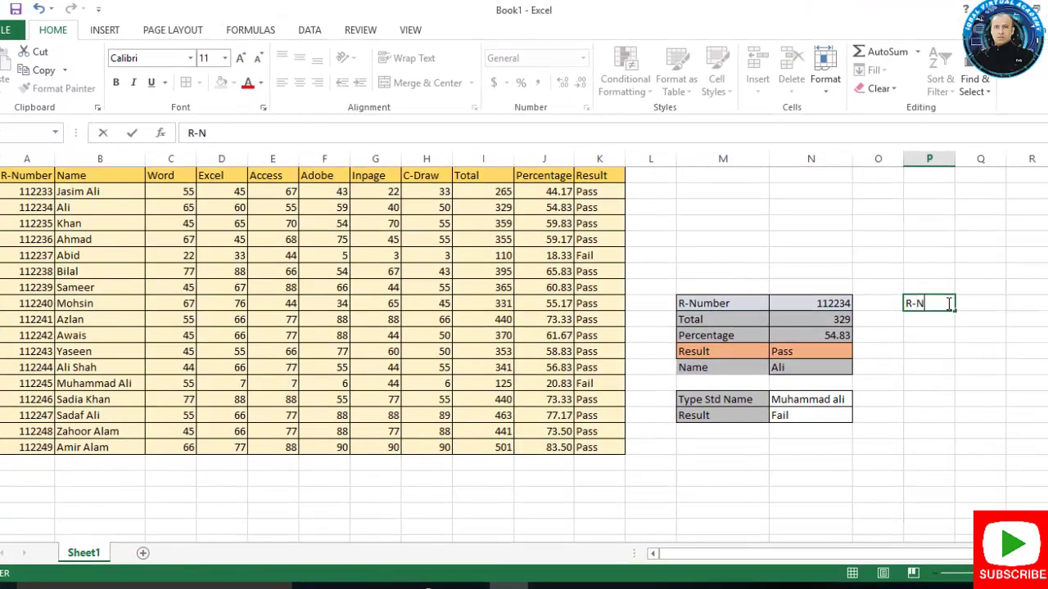
{"action": "type", "text": "umber"}
{"action": "left_click", "coordinate": [963, 183]}
{"action": "left_click_drag", "start_coordinate": [956, 164], "coordinate": [961, 164]}
{"action": "left_click", "coordinate": [988, 305]}
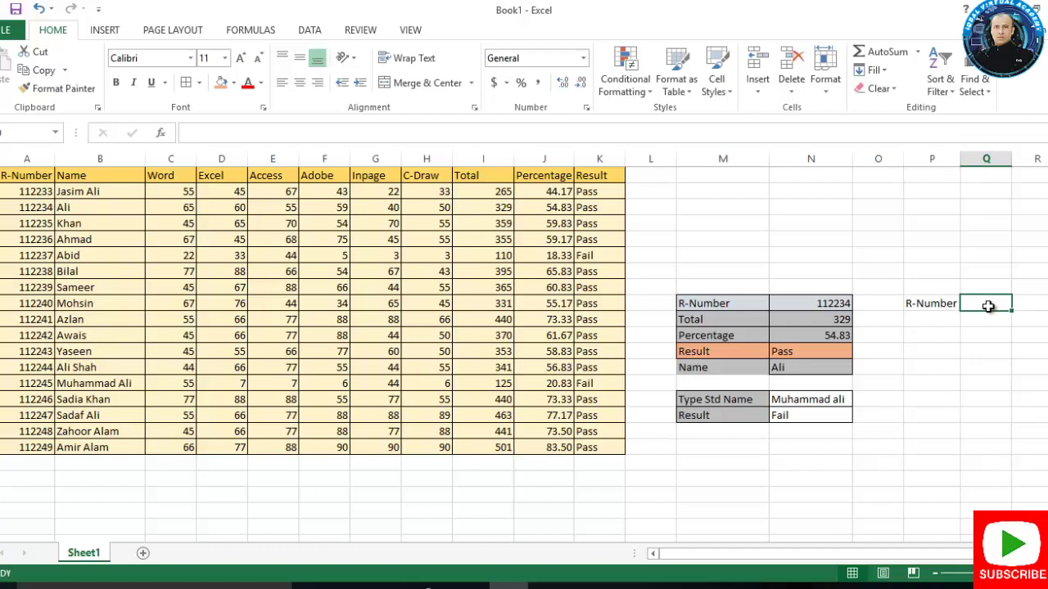
{"action": "type", "text": "Name"}
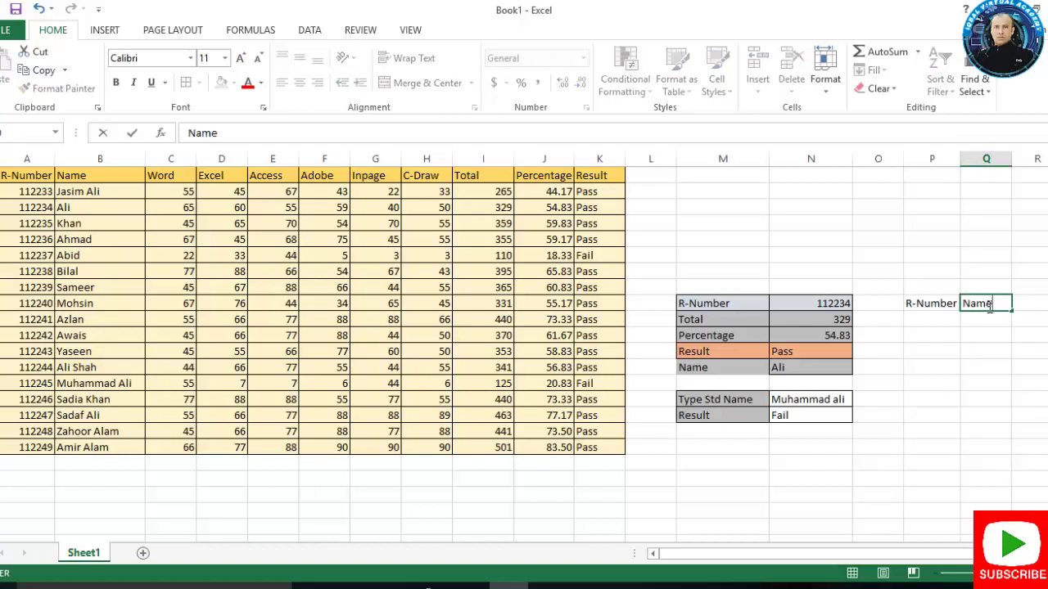
{"action": "left_click", "coordinate": [1019, 304]}
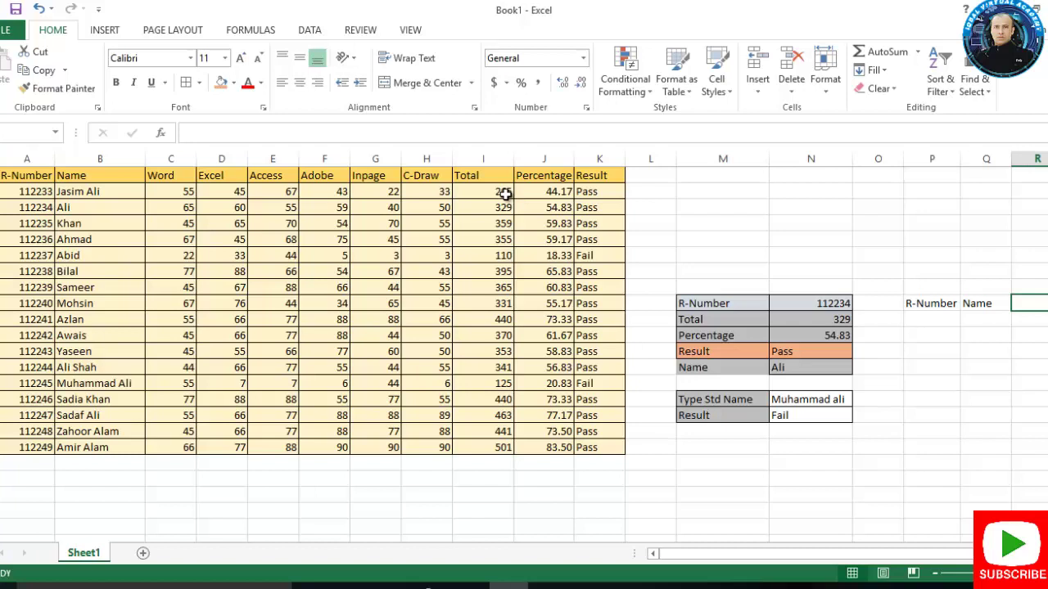
Examine the IF formula in K2 that derives the result from the percentage
{"action": "left_click", "coordinate": [602, 189]}
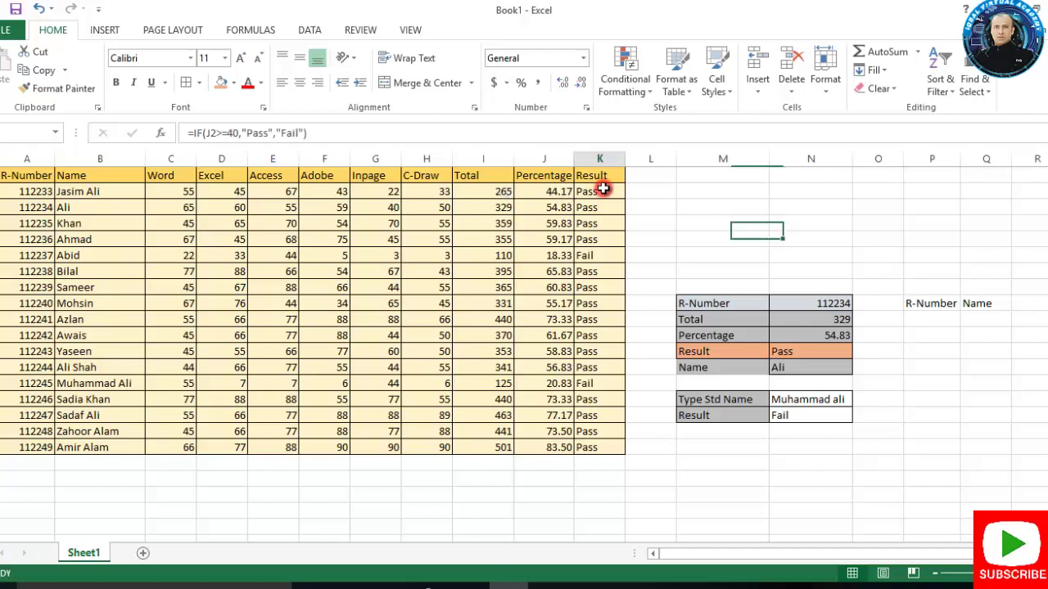
{"action": "double_click", "coordinate": [602, 189]}
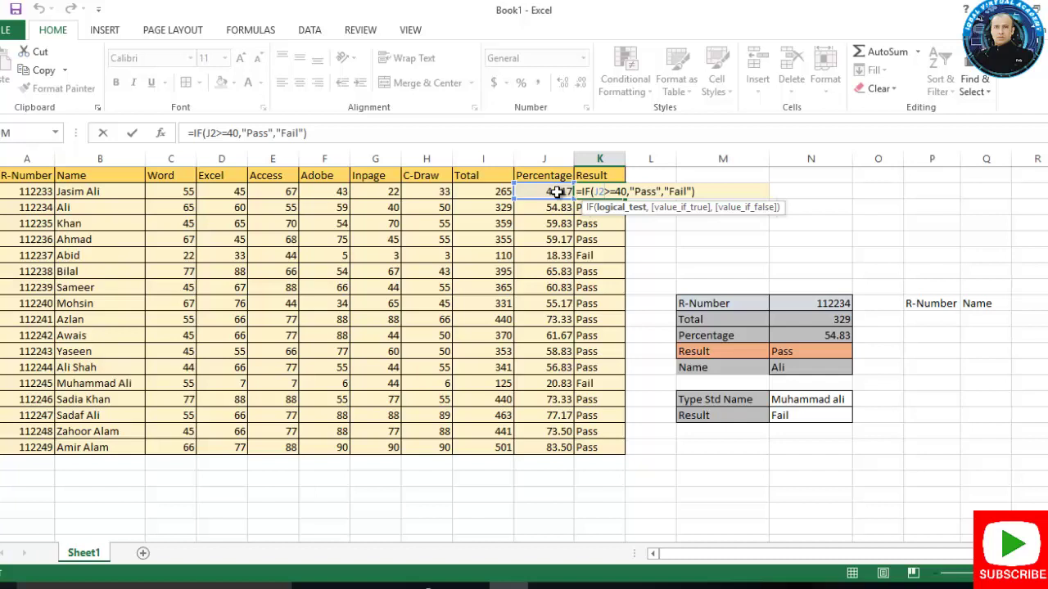
{"action": "left_click", "coordinate": [725, 236]}
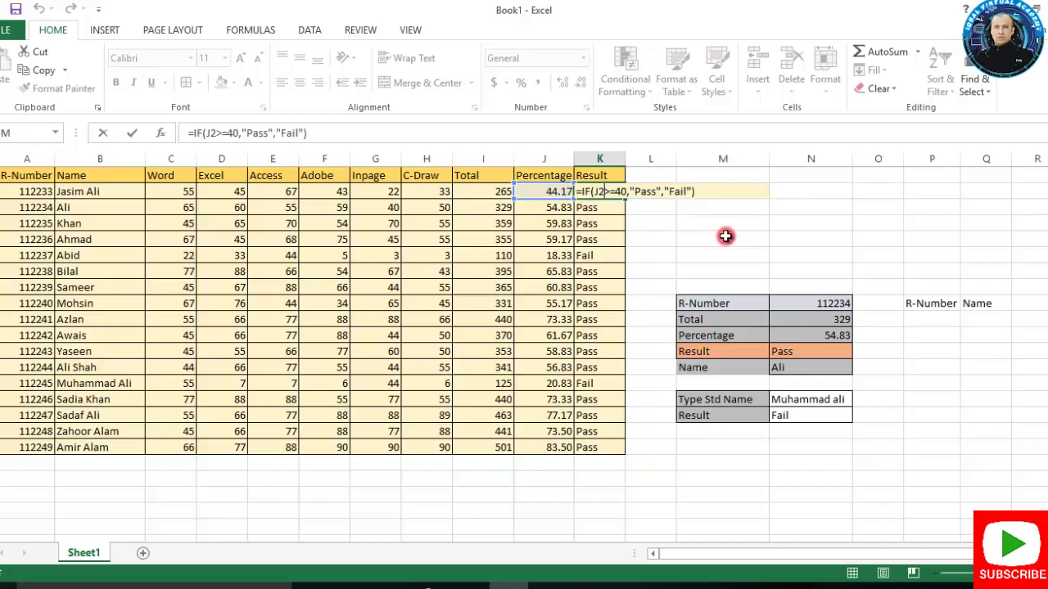